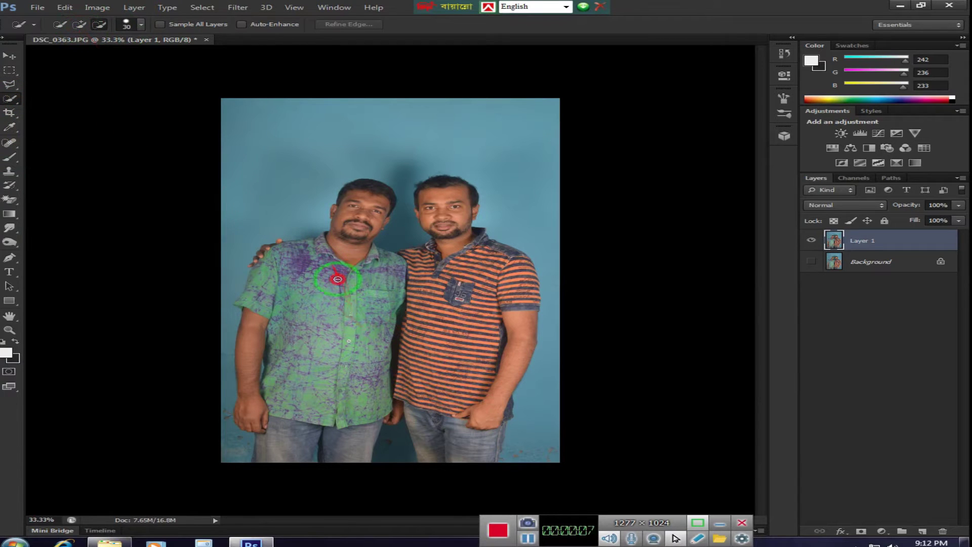
- Quick-select both men's shirts, heads, faces and jeans in Add mode
left_click_drag(387, 359, 460, 253)
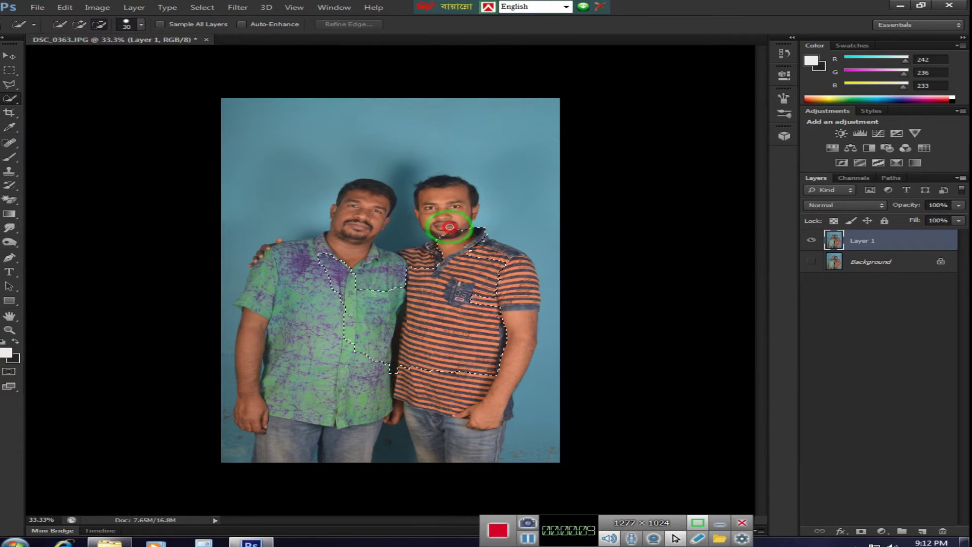
left_click_drag(440, 205, 436, 237)
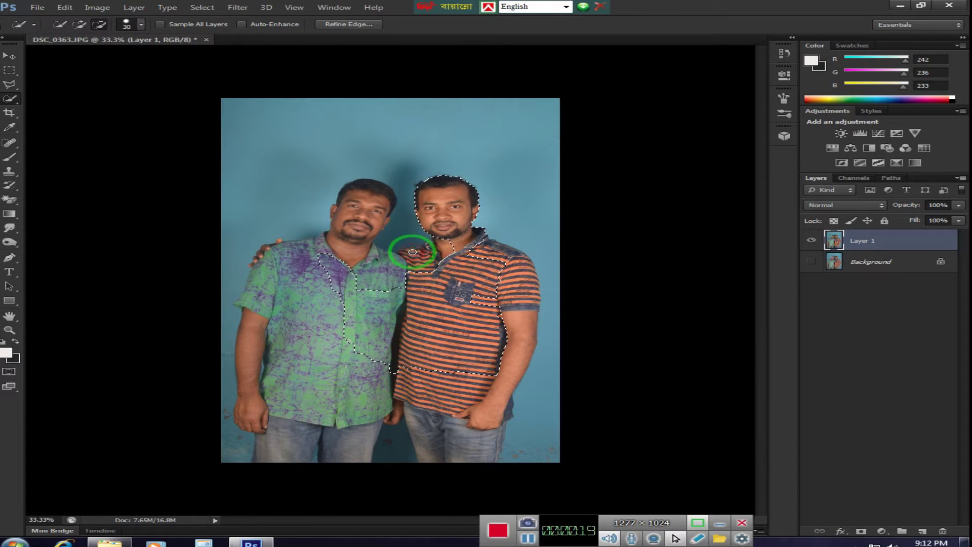
left_click(79, 24)
left_click_drag(436, 287, 445, 246)
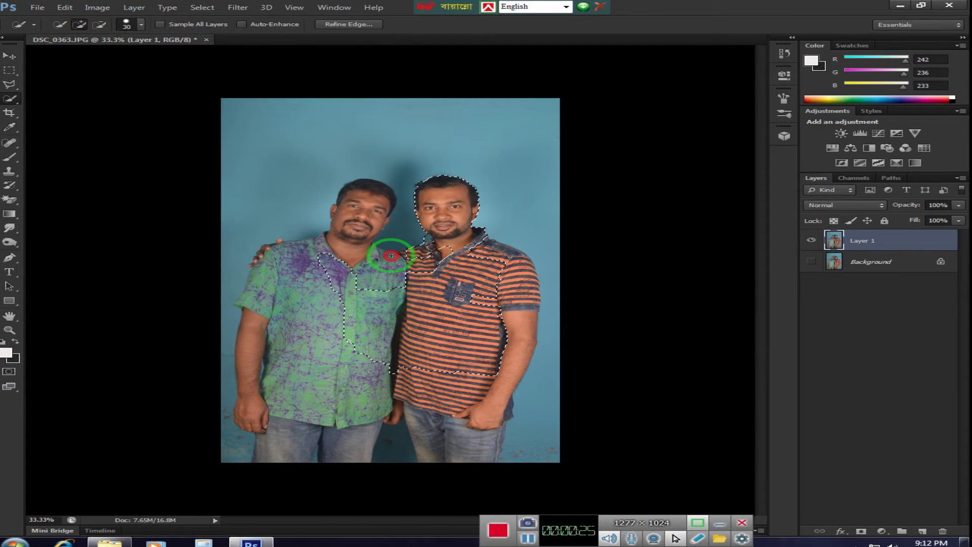
left_click_drag(354, 213, 361, 195)
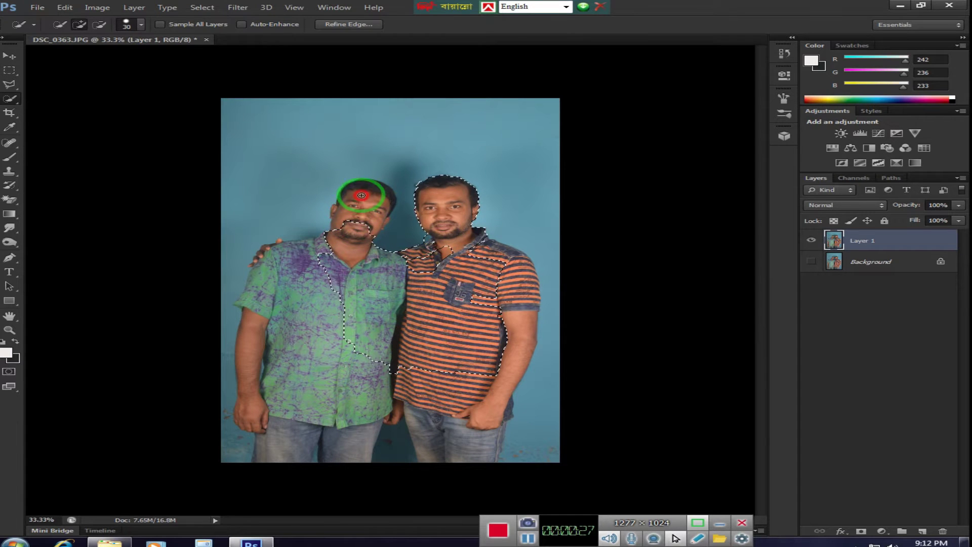
mouse_move(324, 242)
left_mouse_down()
mouse_move(266, 247)
mouse_move(274, 312)
mouse_move(252, 414)
mouse_move(291, 390)
left_mouse_up()
mouse_move(303, 327)
left_mouse_down()
mouse_move(338, 420)
mouse_move(436, 364)
left_mouse_up()
mouse_move(436, 398)
left_mouse_down()
mouse_move(434, 424)
mouse_move(463, 455)
mouse_move(494, 395)
left_mouse_up()
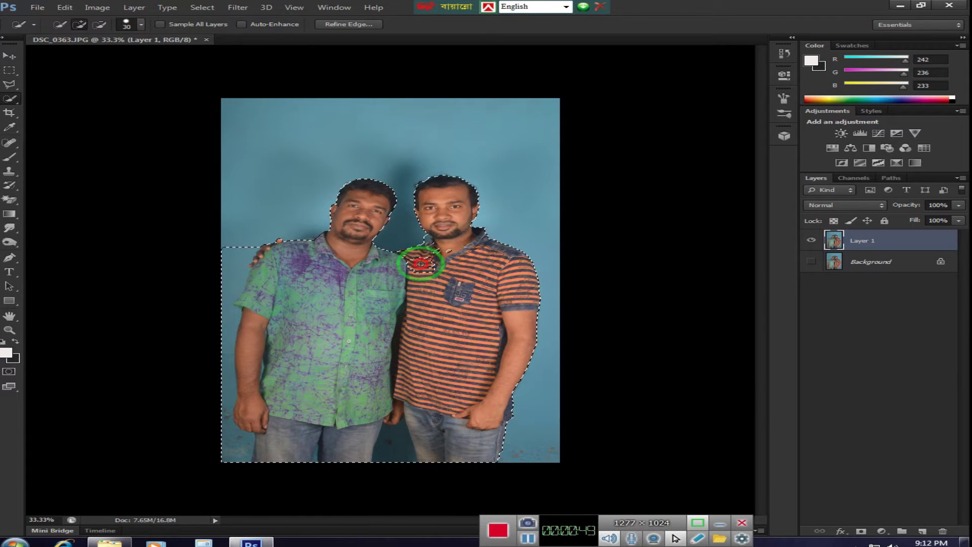
- Adjust the shoulder edge and subtract the stray backdrop at the left man's shoulder
mouse_move(407, 270)
left_mouse_down()
mouse_move(444, 250)
mouse_move(431, 274)
left_mouse_up()
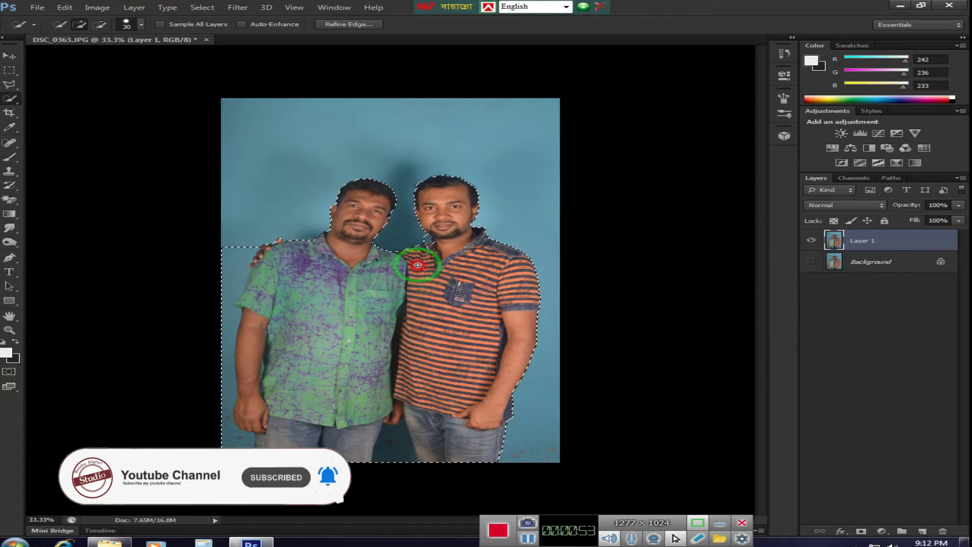
left_click_drag(418, 265, 229, 247)
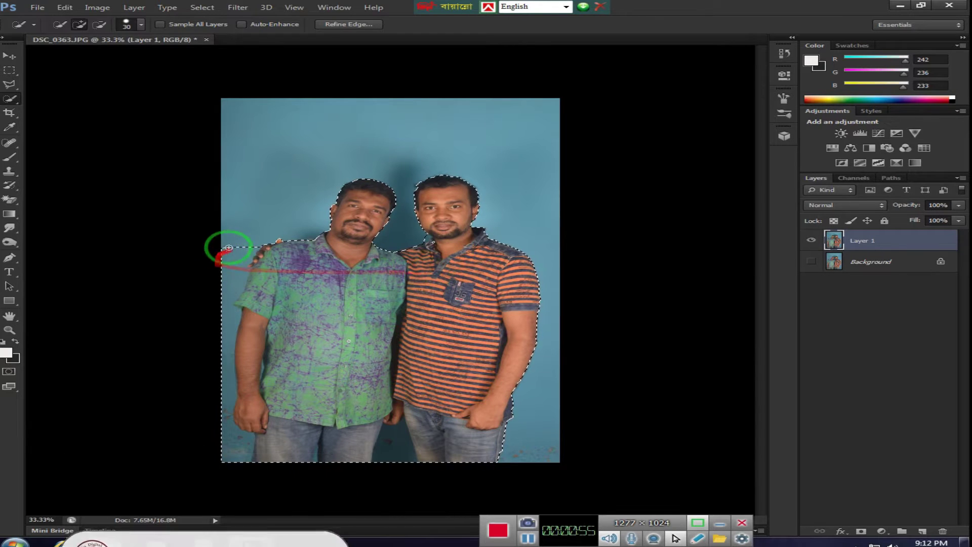
left_click(101, 25)
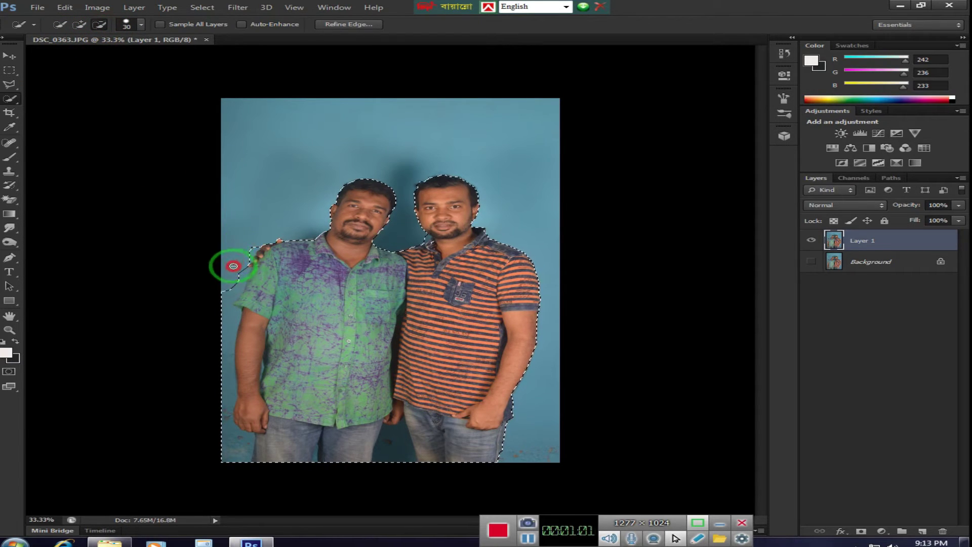
left_click_drag(254, 247, 385, 285)
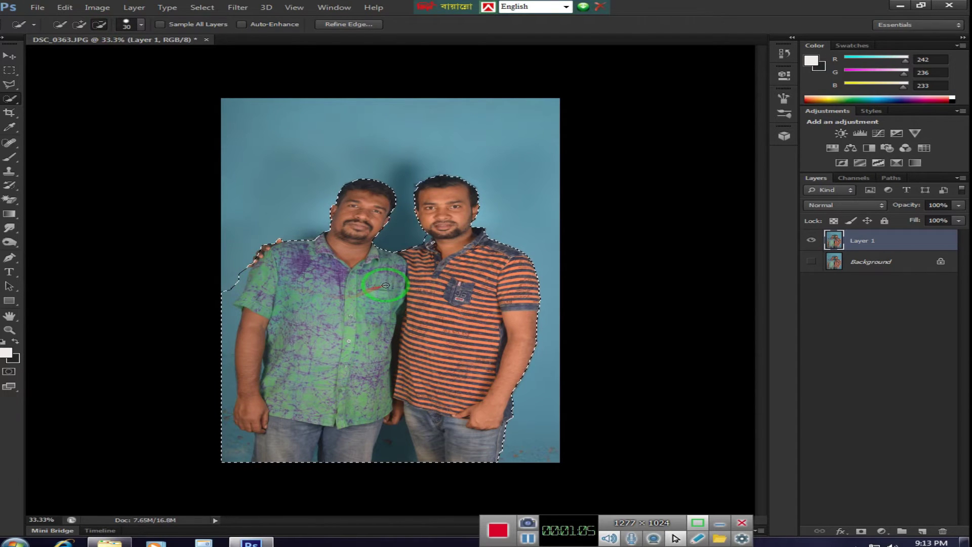
scroll(386, 285, "up", 2)
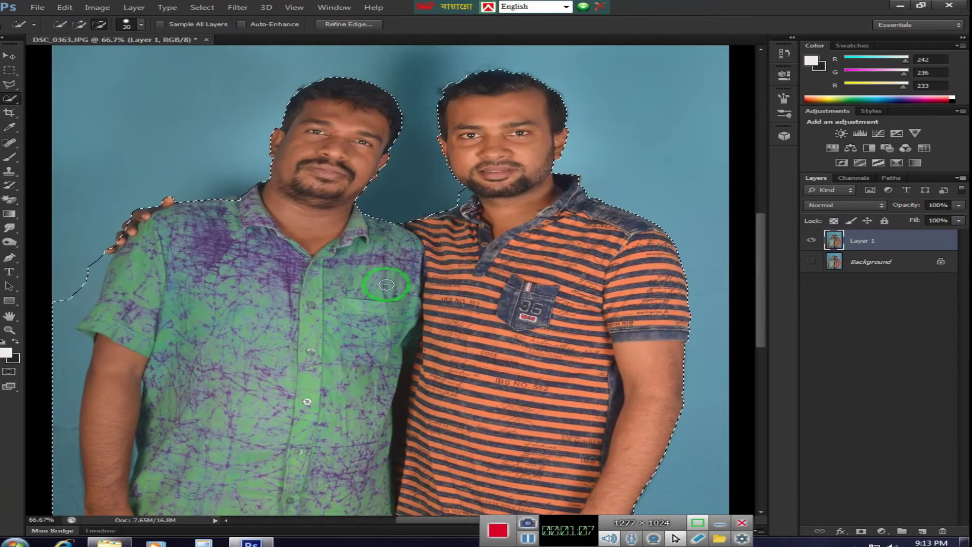
- Alternate Add and Subtract so the selection follows the left man's upper arm edge
left_click(80, 25)
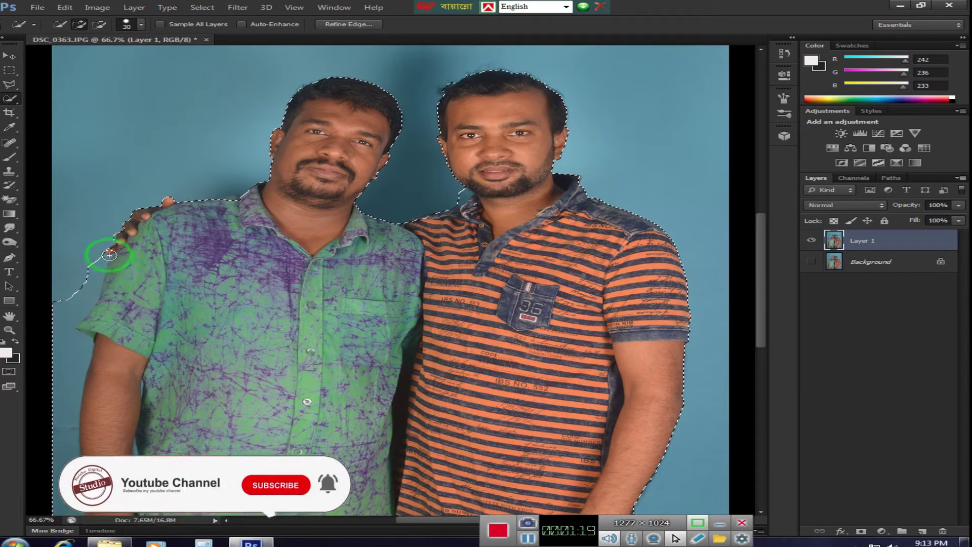
left_click_drag(115, 249, 116, 255)
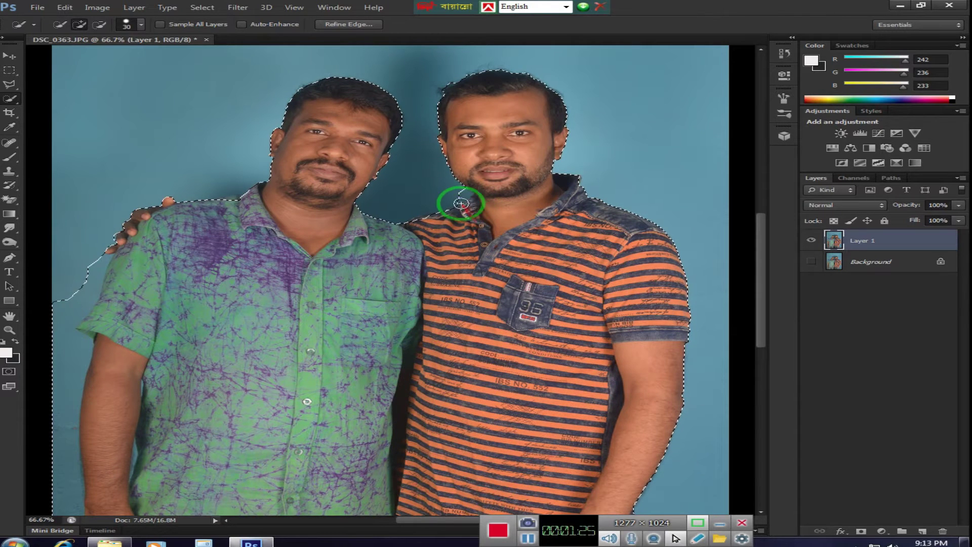
left_click(100, 23)
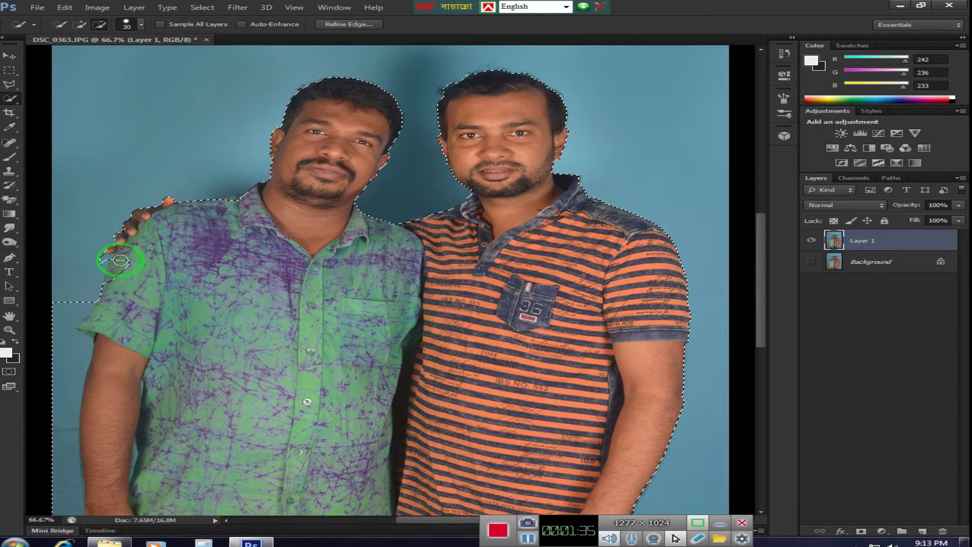
left_click_drag(121, 260, 120, 264)
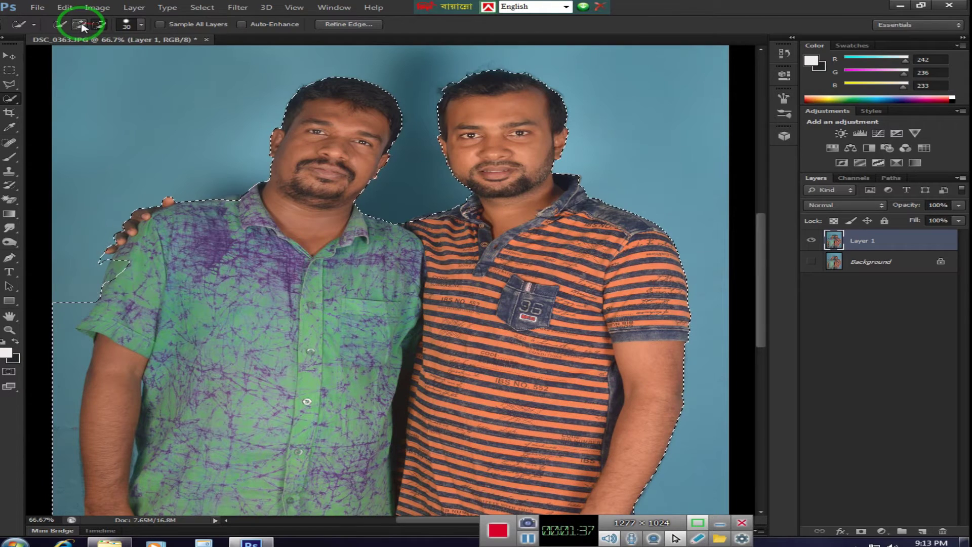
left_click(118, 261)
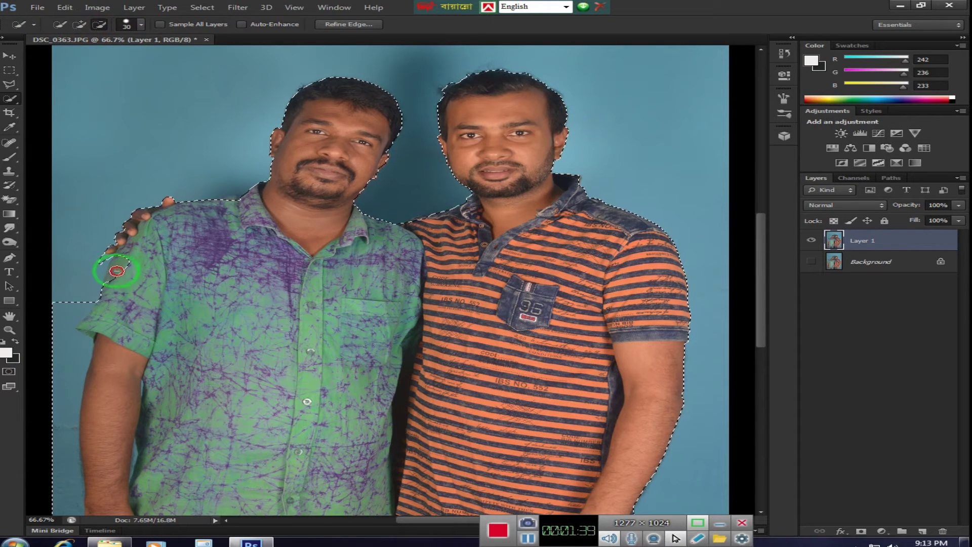
left_click(79, 24)
left_click_drag(195, 262, 129, 260)
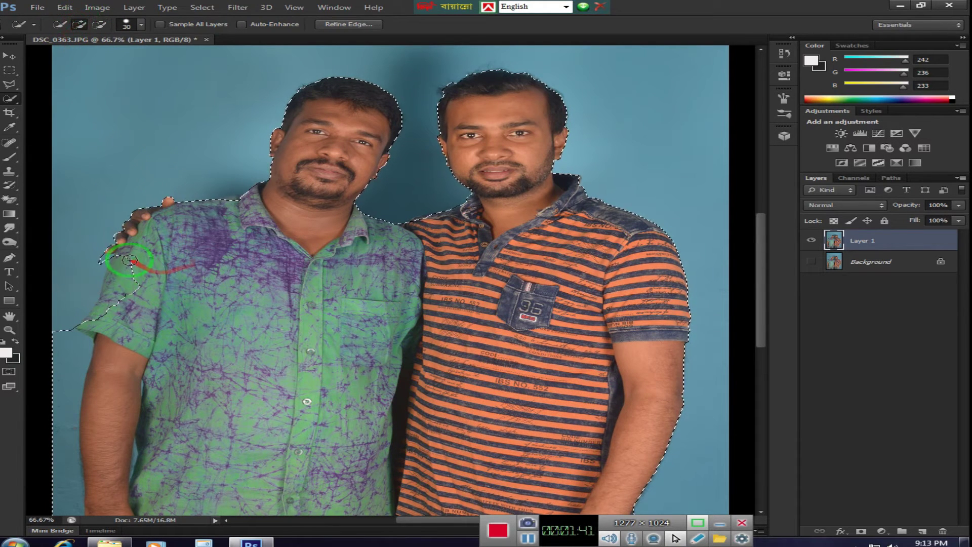
left_click_drag(109, 298, 106, 304)
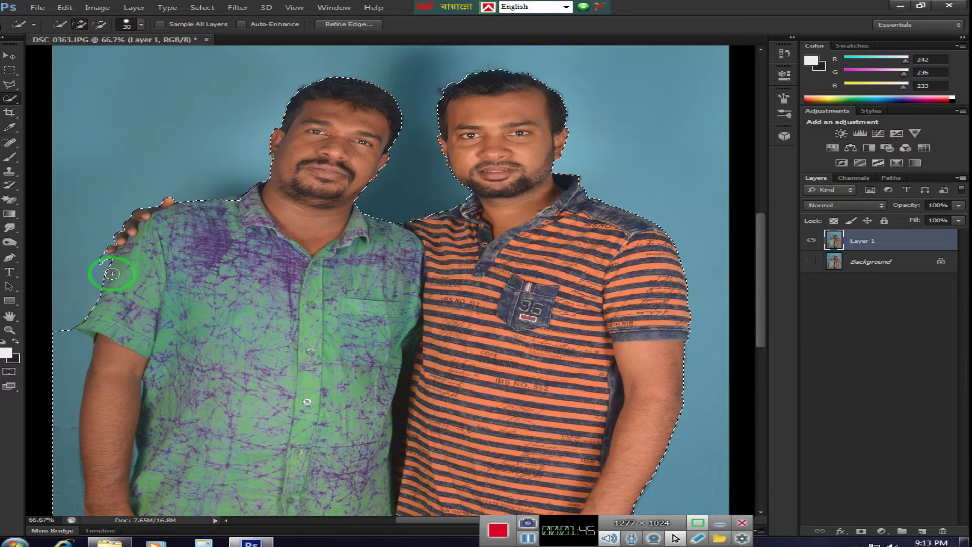
- Subtract the backdrop beside the left man's sleeve and lower arm
scroll(104, 261, "down", 2)
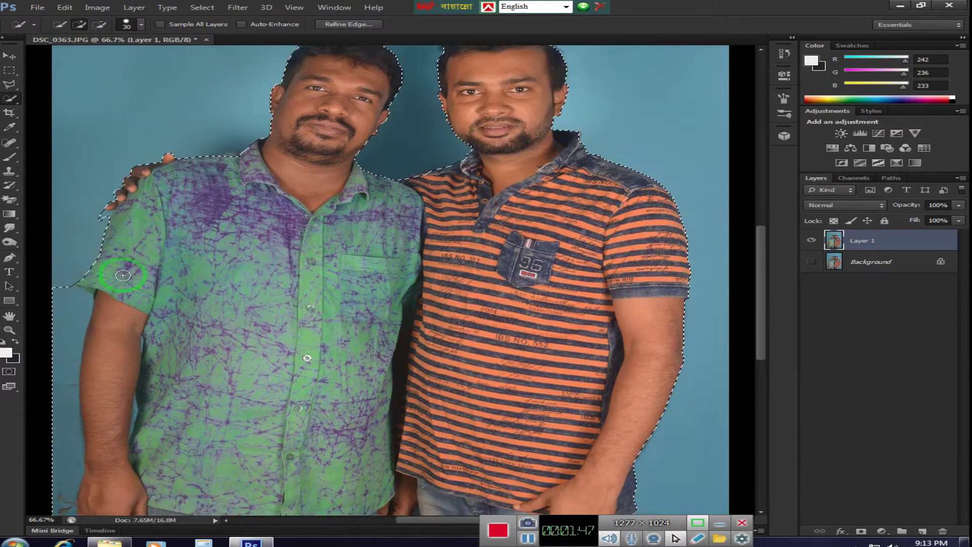
scroll(94, 260, "down", 3)
mouse_move(70, 234)
left_mouse_down()
mouse_move(59, 272)
mouse_move(65, 221)
left_mouse_up()
left_click(104, 26)
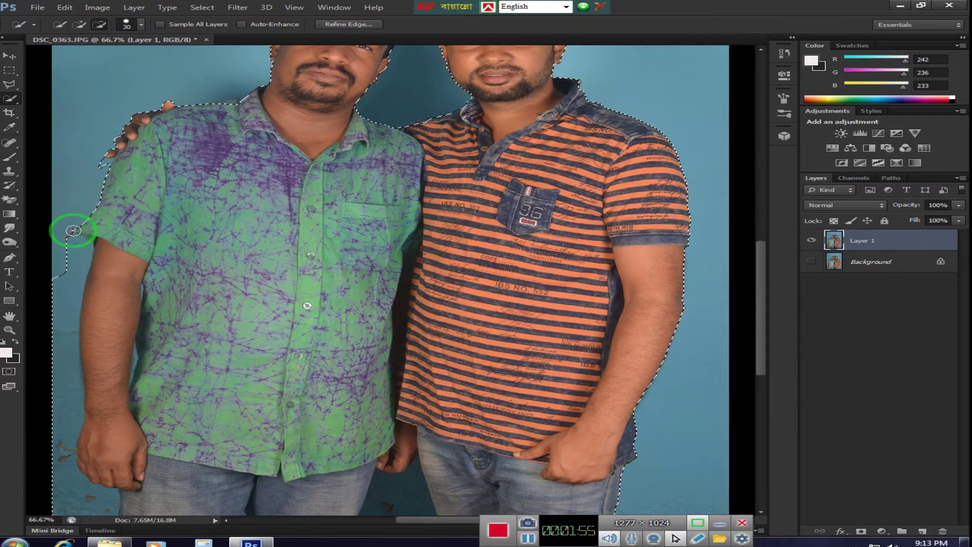
mouse_move(63, 250)
left_mouse_down()
mouse_move(77, 249)
mouse_move(45, 361)
left_mouse_up()
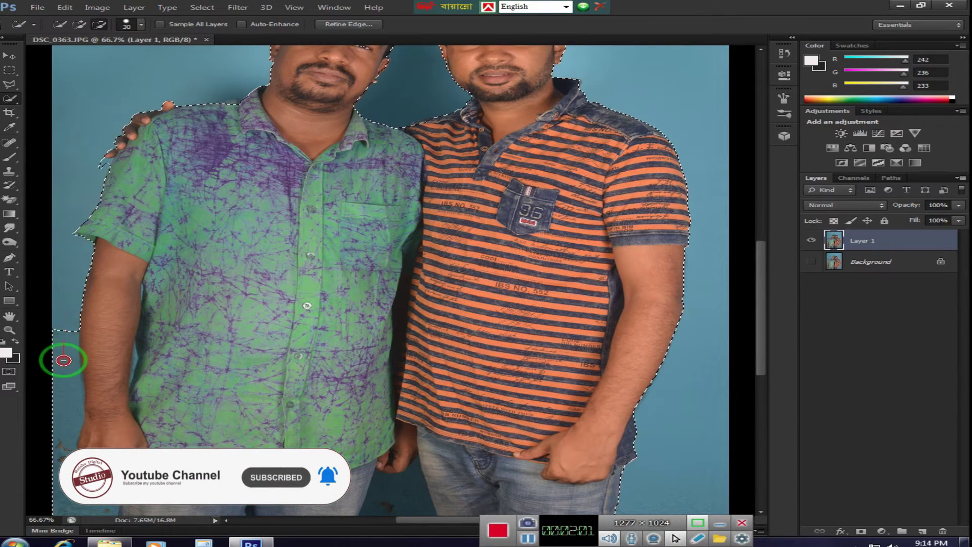
scroll(45, 354, "down", 3)
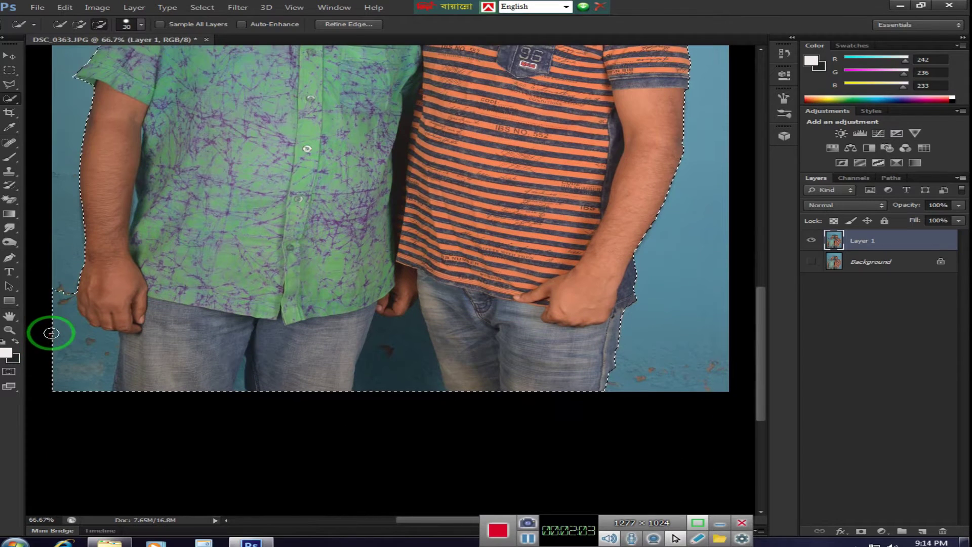
- Fix the selection over the hands and jeans, then fit it to the collar between the men
mouse_move(61, 276)
left_mouse_down()
mouse_move(62, 317)
mouse_move(294, 363)
mouse_move(419, 368)
left_mouse_up()
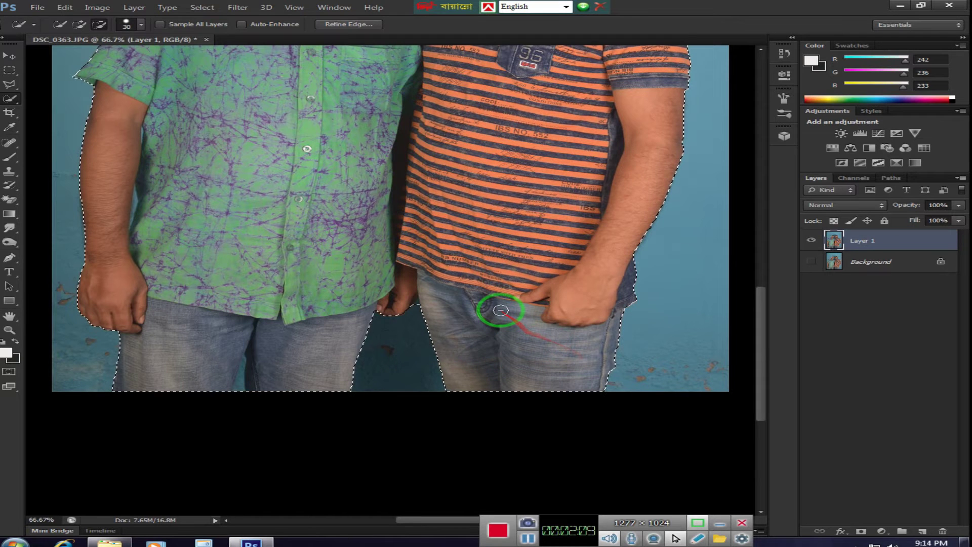
scroll(414, 309, "up", 1)
scroll(413, 309, "up", 2)
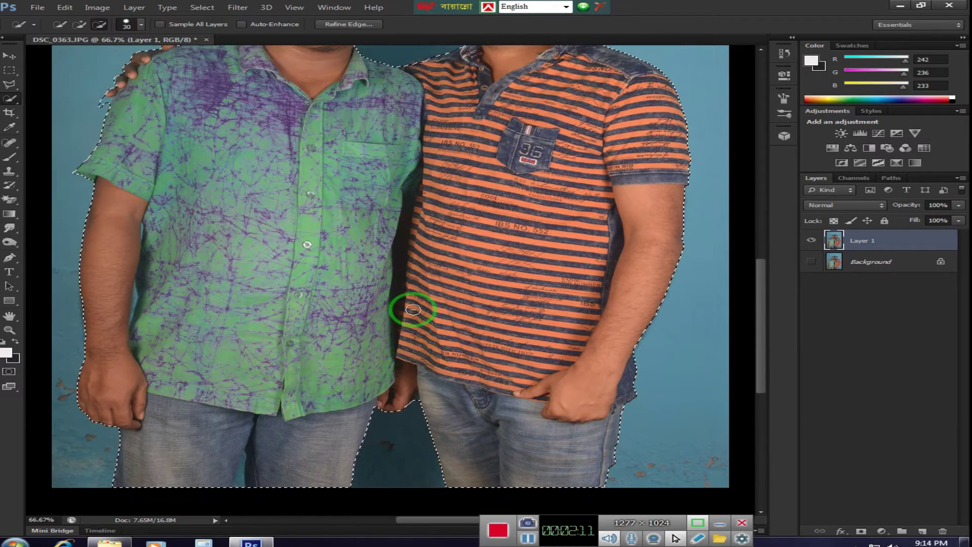
scroll(414, 309, "up", 4)
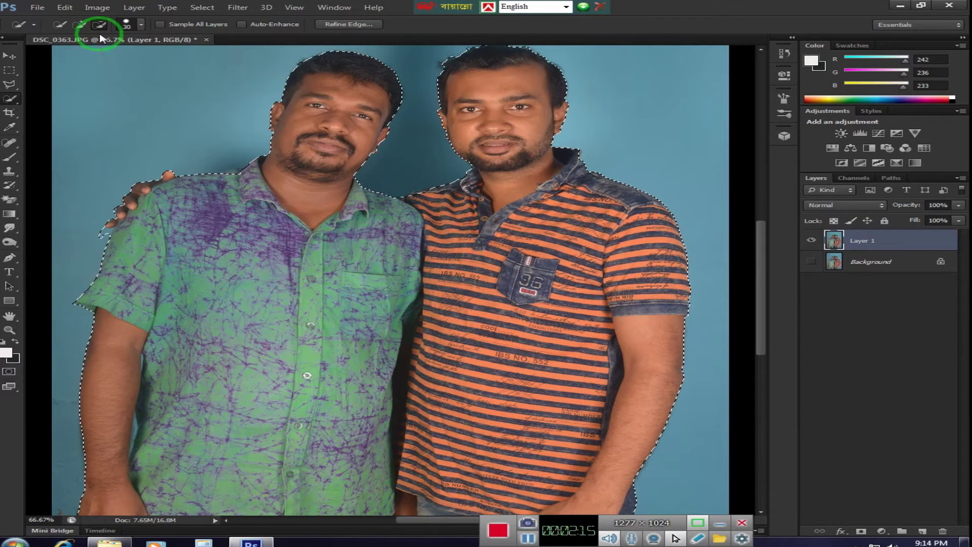
left_click(434, 199)
left_click(425, 196)
left_click(429, 200)
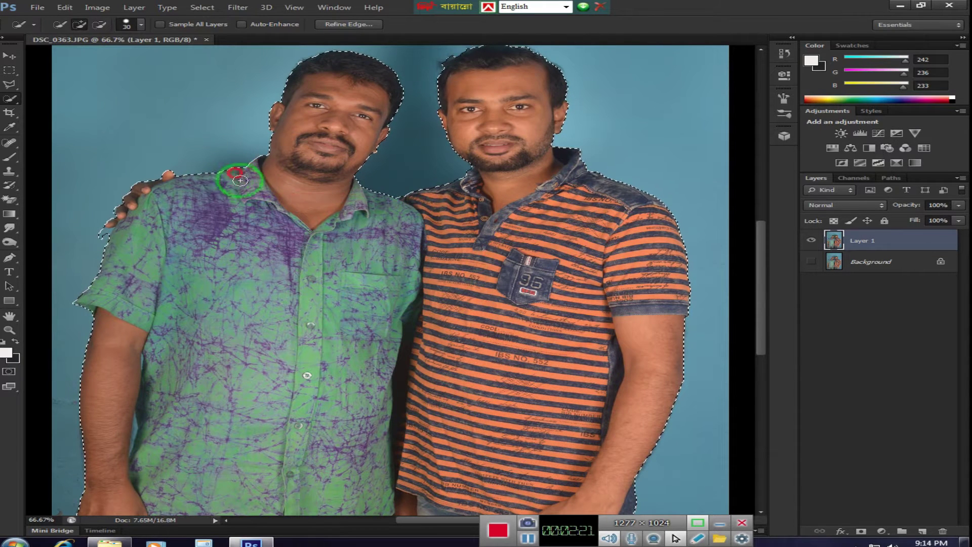
- Add the left man's shoulder edge and subtract the backdrop along his side
left_click_drag(238, 183, 129, 237)
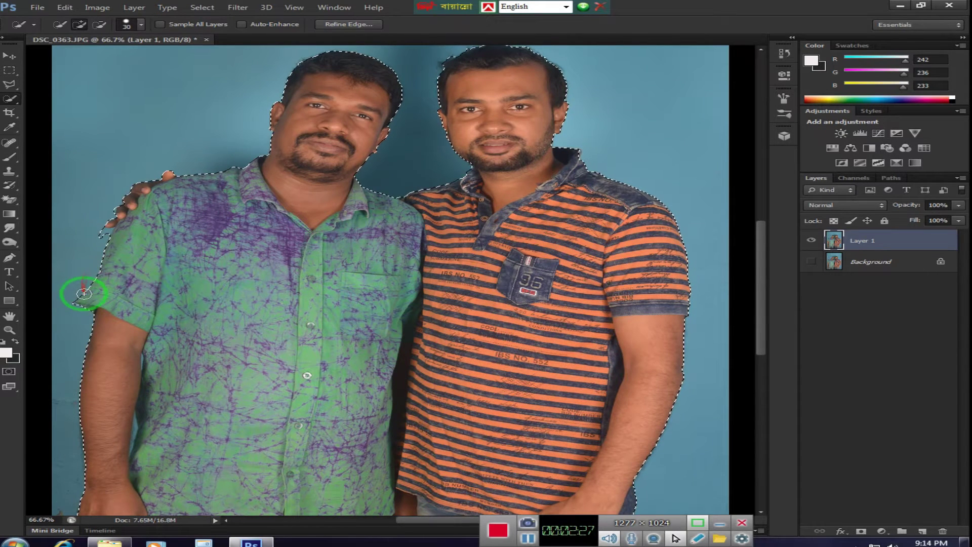
left_click(99, 24)
mouse_move(92, 152)
left_mouse_down()
mouse_move(65, 310)
mouse_move(98, 232)
left_mouse_up()
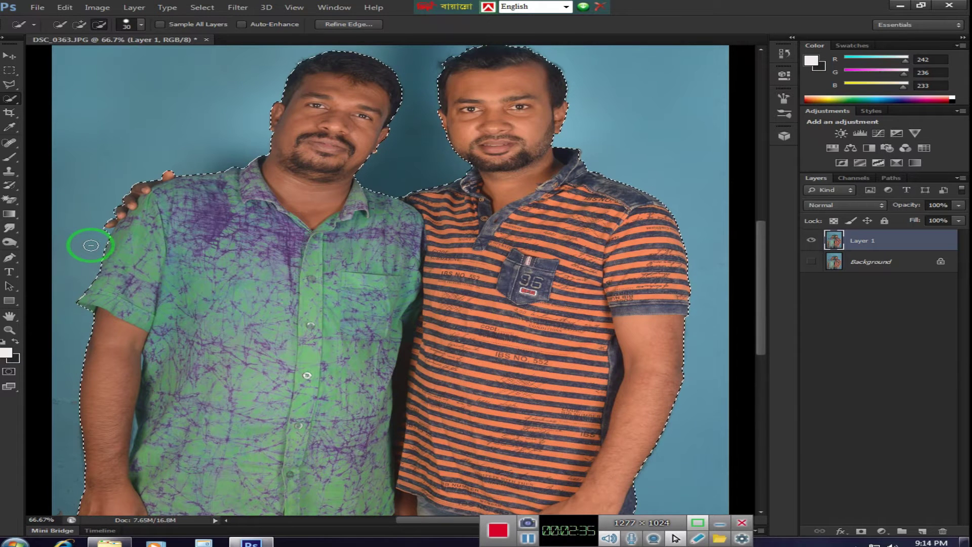
scroll(91, 246, "up", 1)
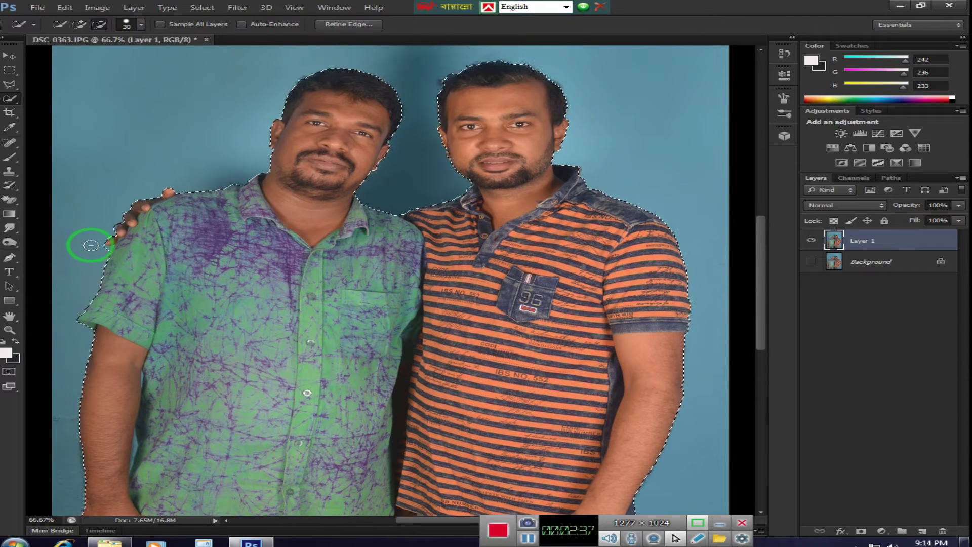
scroll(90, 245, "up", 2)
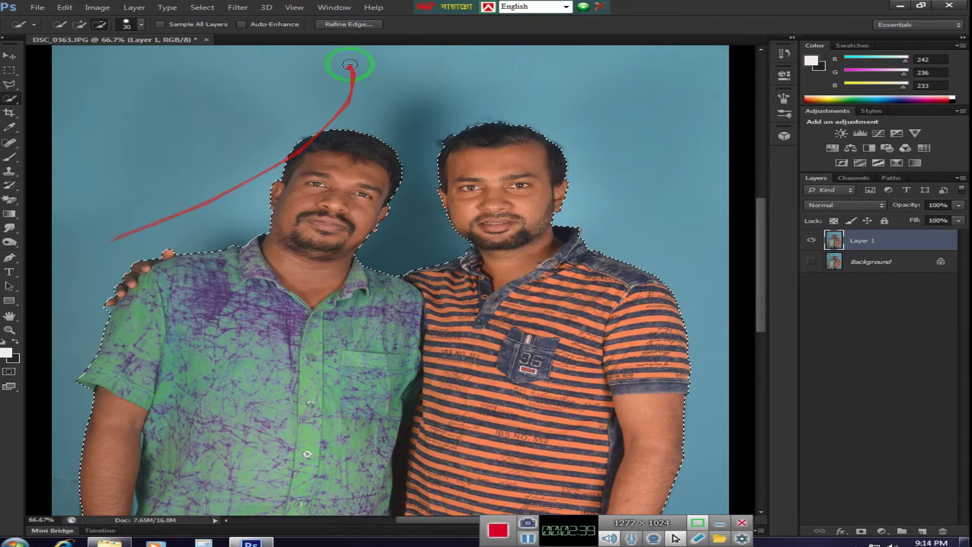
- Paint Refine Edge's Refine Radius over both men's hair, including between and above their heads
left_click(347, 24)
mouse_move(150, 218)
left_mouse_down()
mouse_move(397, 143)
mouse_move(429, 265)
left_mouse_up()
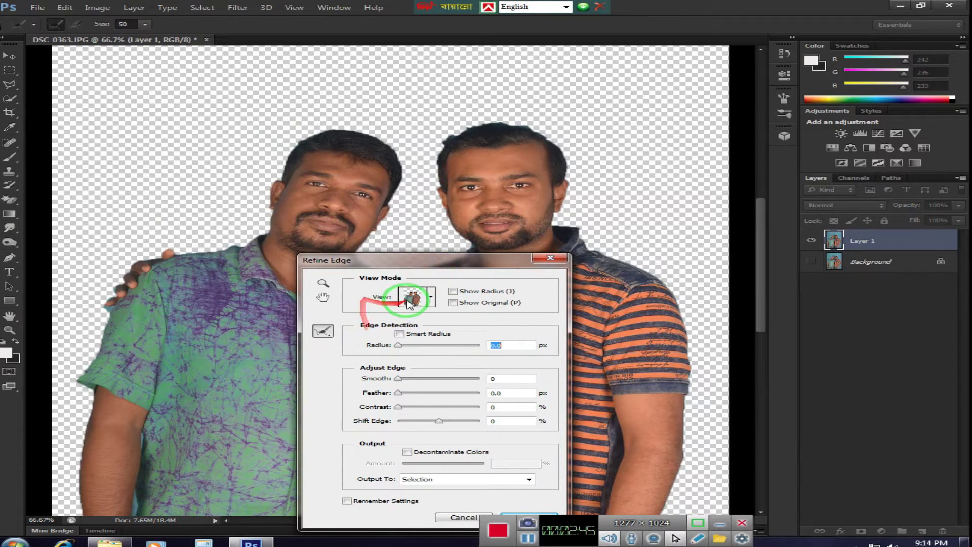
mouse_move(451, 130)
left_mouse_down()
mouse_move(507, 115)
mouse_move(552, 133)
left_mouse_up()
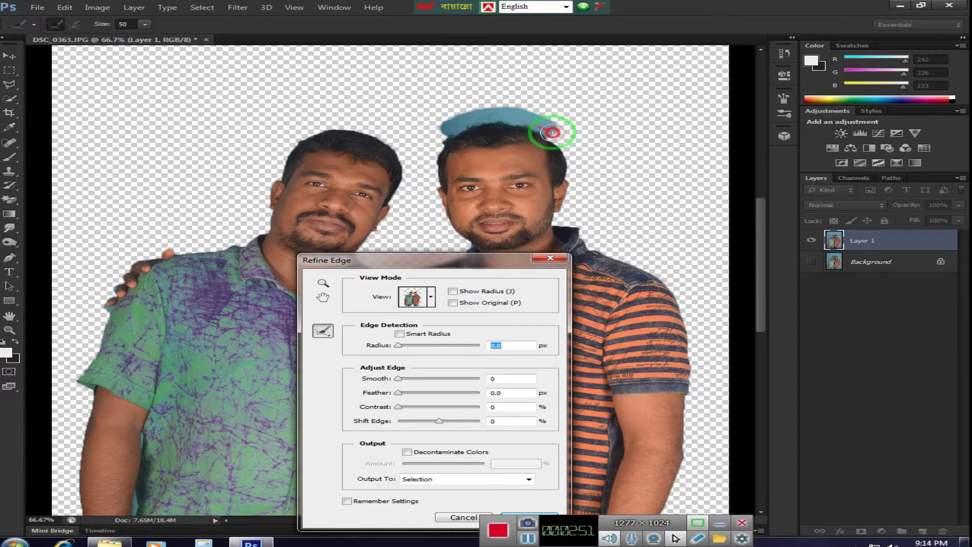
left_click_drag(552, 132, 481, 107)
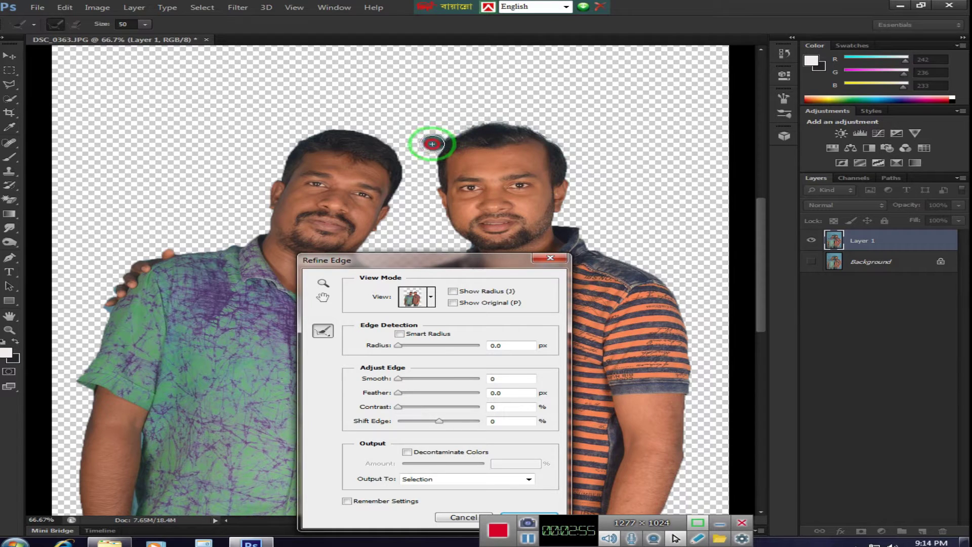
left_click_drag(363, 127, 413, 167)
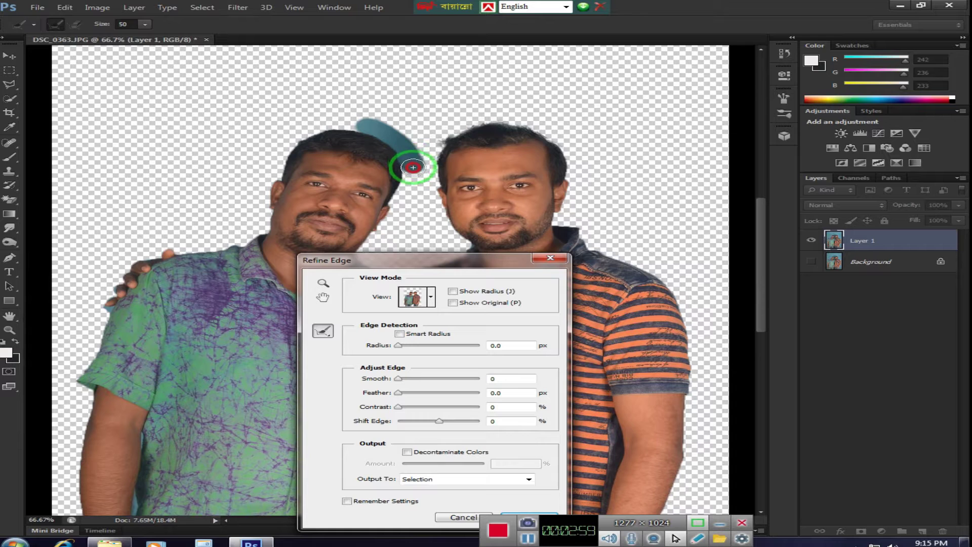
mouse_move(372, 123)
left_mouse_down()
mouse_move(320, 124)
mouse_move(278, 152)
left_mouse_up()
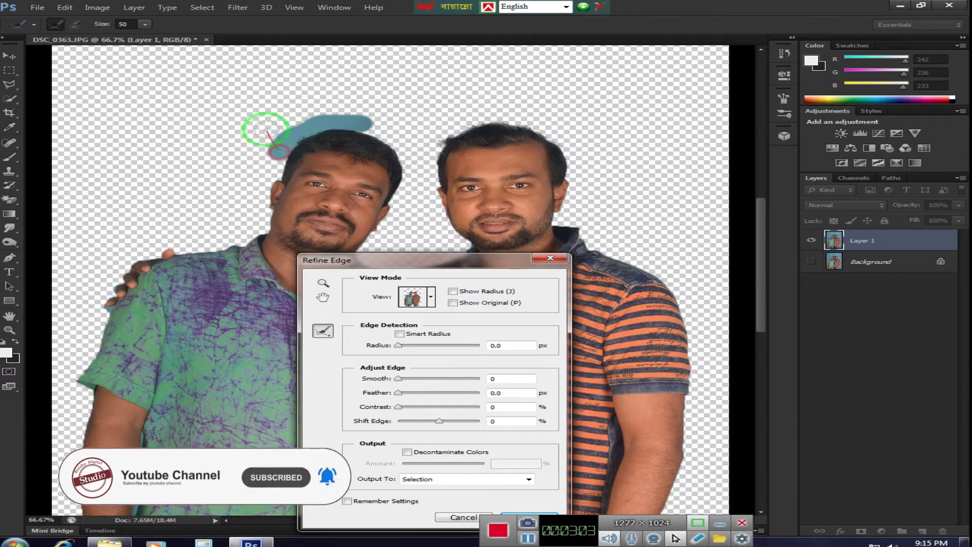
scroll(268, 111, "down", 3)
mouse_move(276, 80)
left_mouse_down()
mouse_move(274, 97)
mouse_move(289, 73)
left_mouse_up()
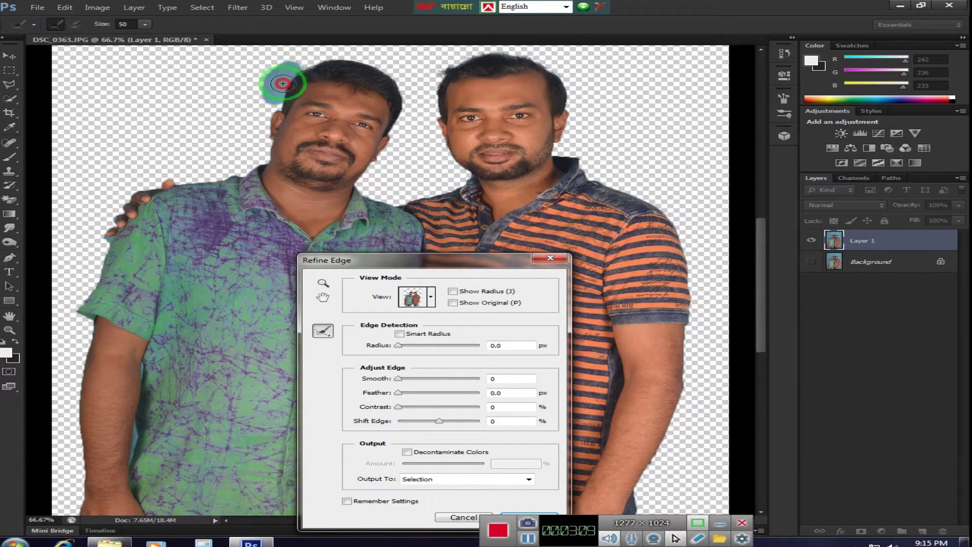
- Set Refine Edge Contrast to 25% and Output To: New Layer
scroll(217, 142, "down", 3)
scroll(243, 169, "down", 1)
scroll(627, 224, "down", 3)
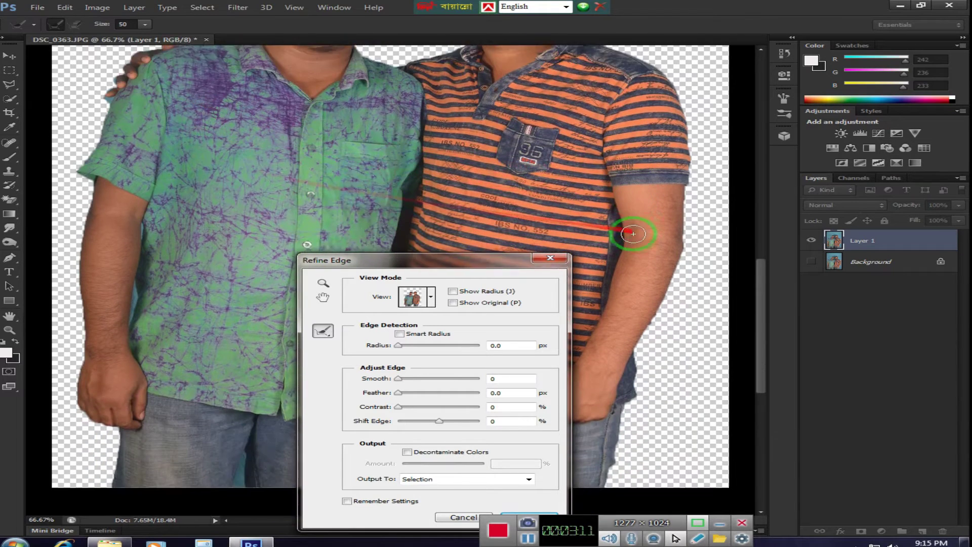
scroll(634, 234, "down", 4)
scroll(643, 233, "down", 4)
scroll(637, 232, "down", 4)
scroll(630, 227, "down", 3)
scroll(627, 223, "down", 1)
scroll(624, 223, "up", 2)
scroll(624, 222, "up", 2)
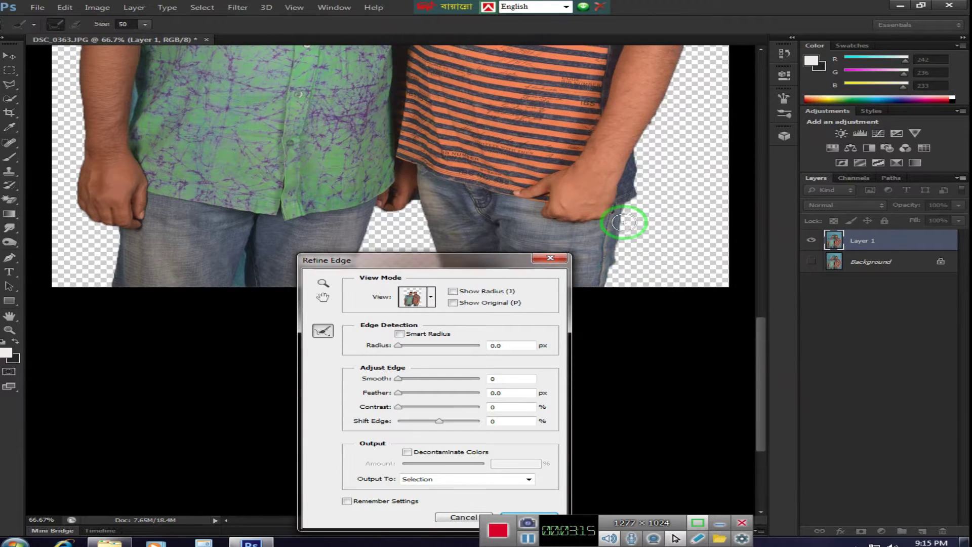
left_click_drag(462, 262, 574, 122)
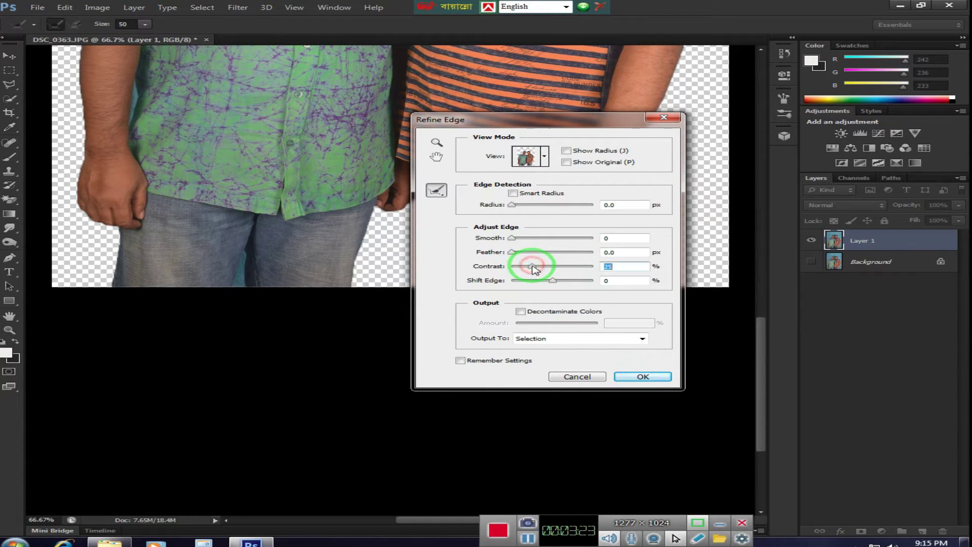
left_click(632, 335)
left_click(542, 366)
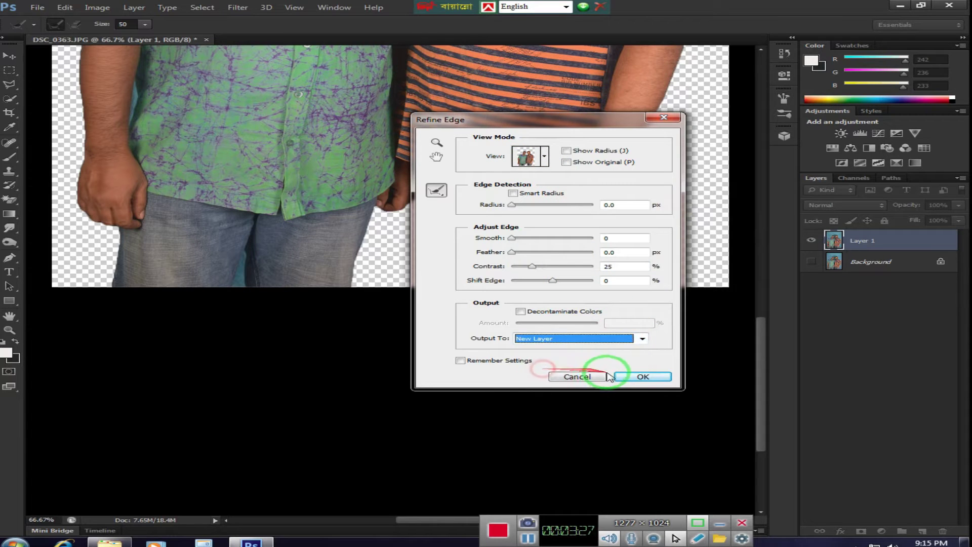
- Apply Refine Edge to create Layer 1 copy, then zoom out and back in
left_click(633, 376)
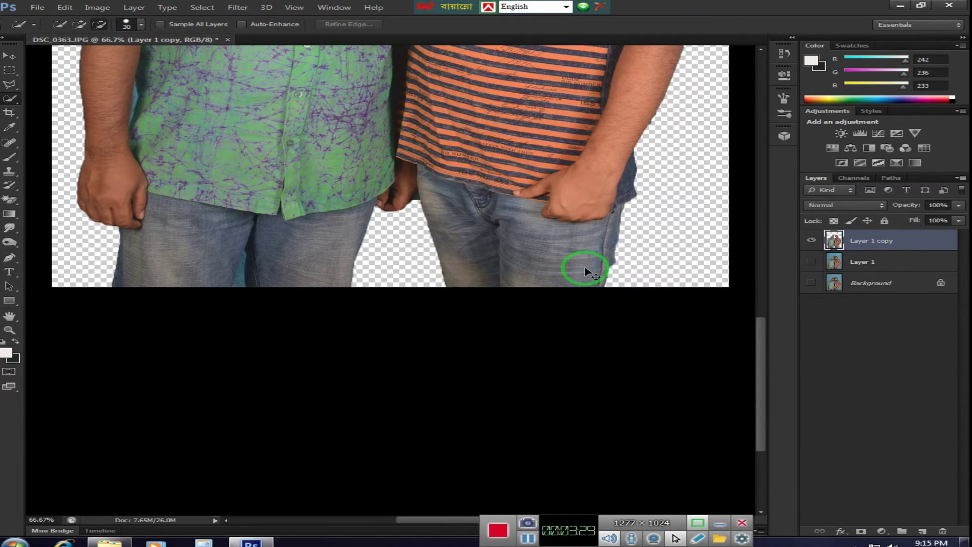
key("ctrl+minus")
key("ctrl+minus")
key("ctrl+minus")
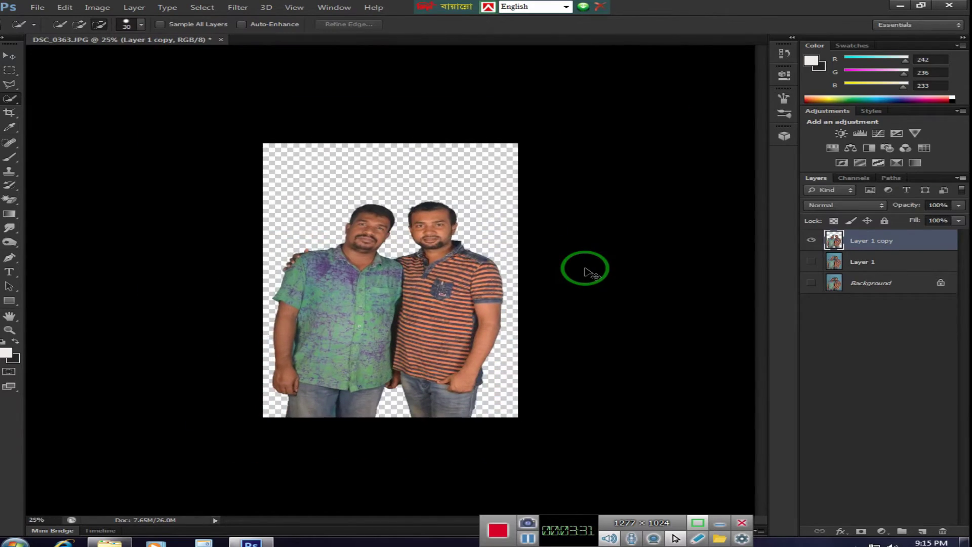
key("ctrl+plus")
key("ctrl+plus")
key("ctrl+plus")
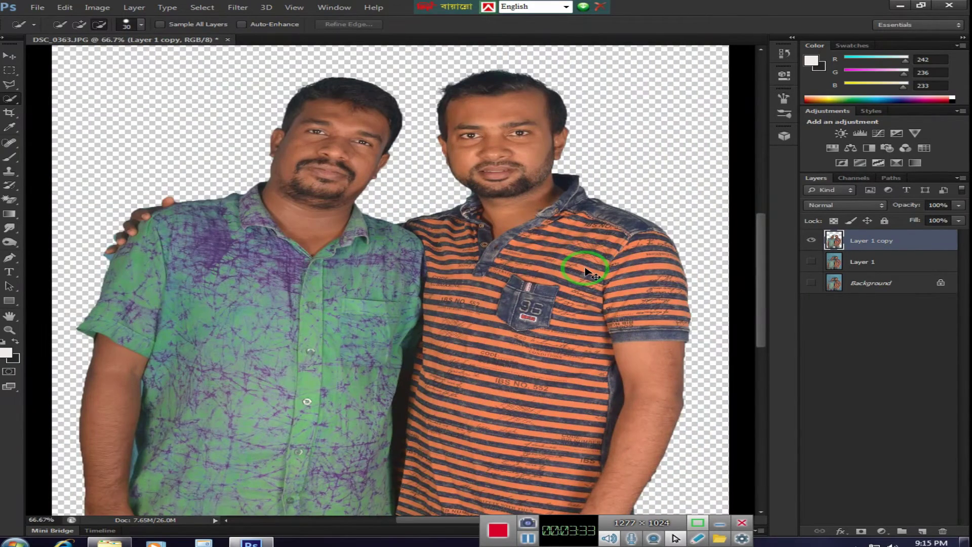
key("ctrl+plus")
key("ctrl+plus")
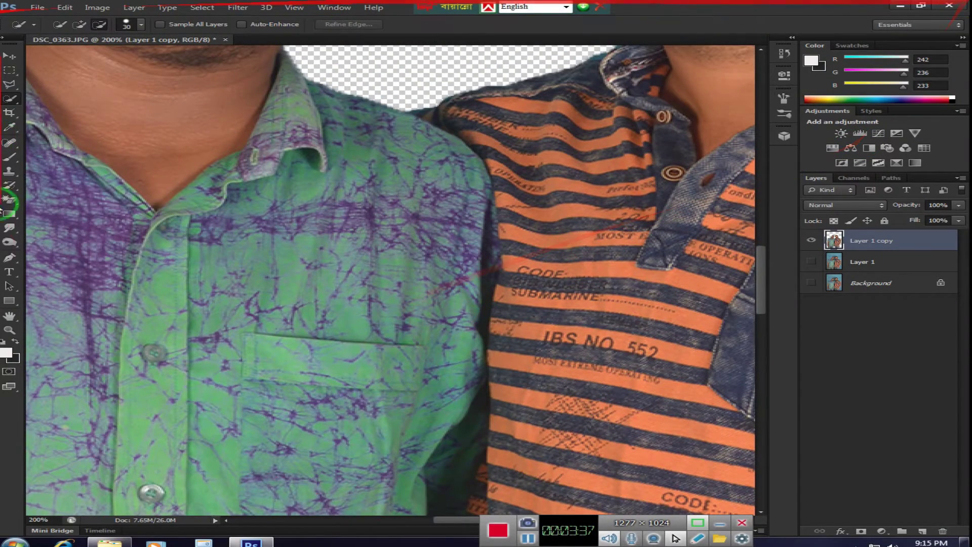
- With the Polygonal Lasso, begin outlining the fringe at the shoulder gap
left_click_drag(456, 522, 490, 522)
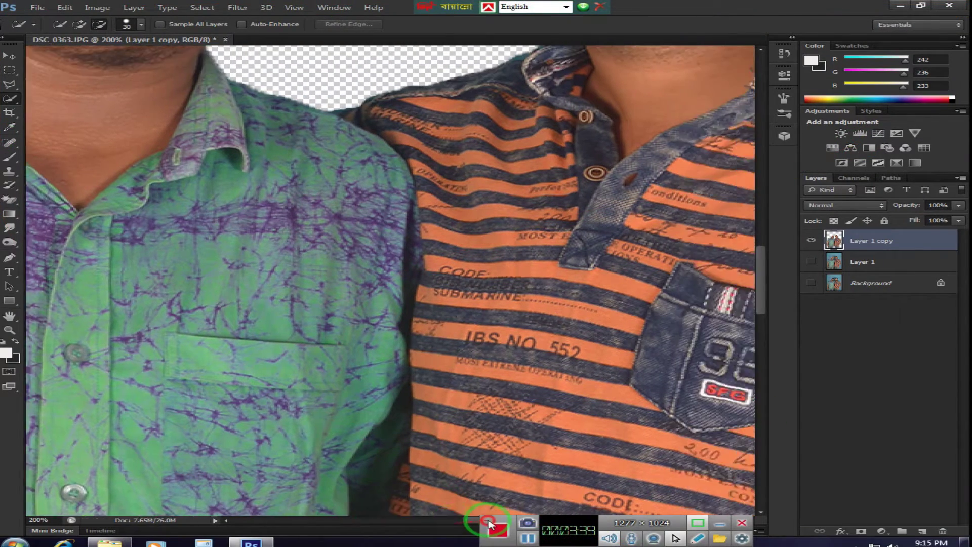
scroll(321, 278, "up", 8)
scroll(317, 282, "up", 2)
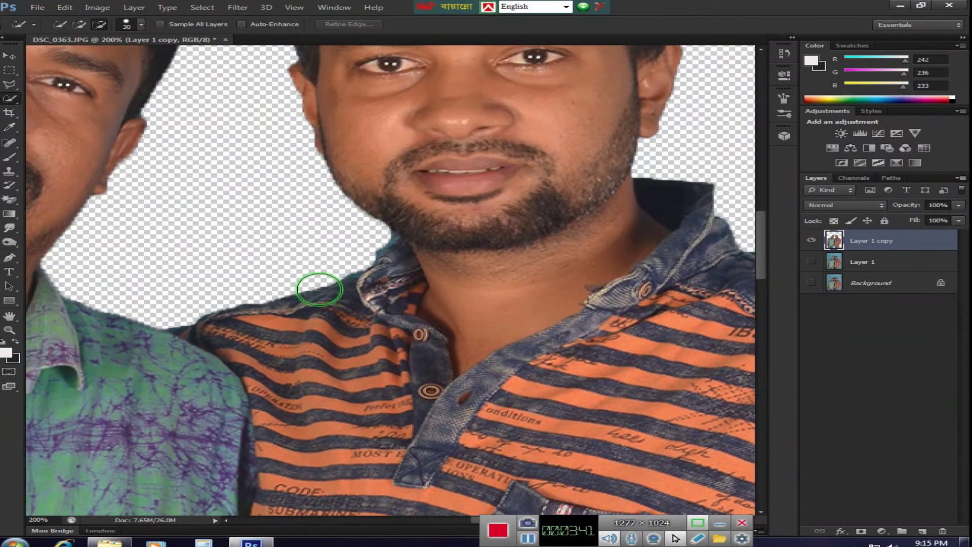
scroll(74, 119, "up", 1)
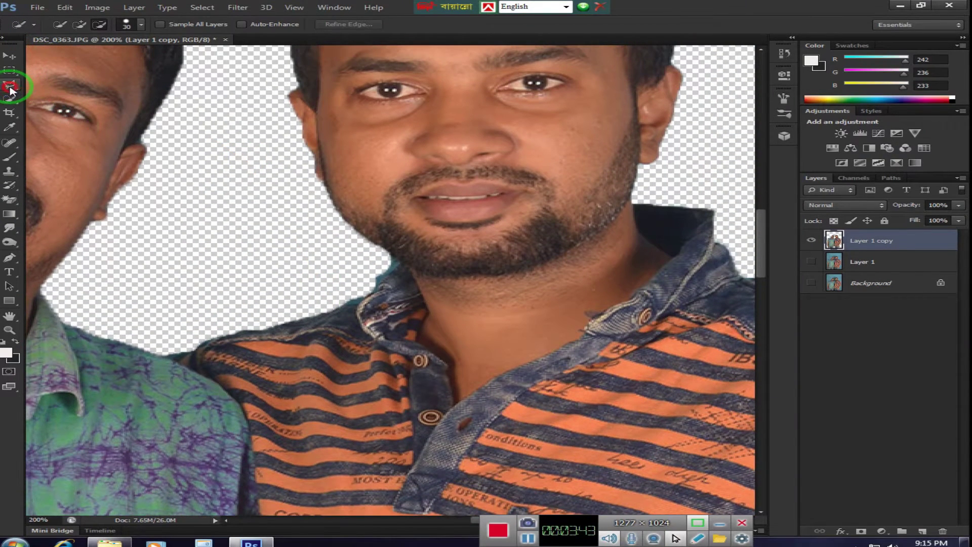
left_click(10, 89)
left_click(111, 310)
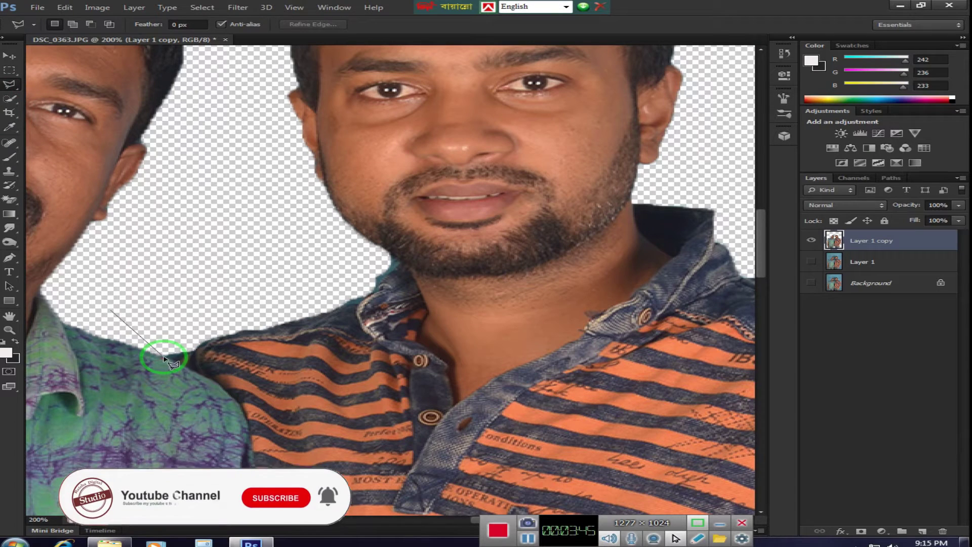
- Outline the background fringe along the collar between the men's shoulders and remove it
left_click(186, 351)
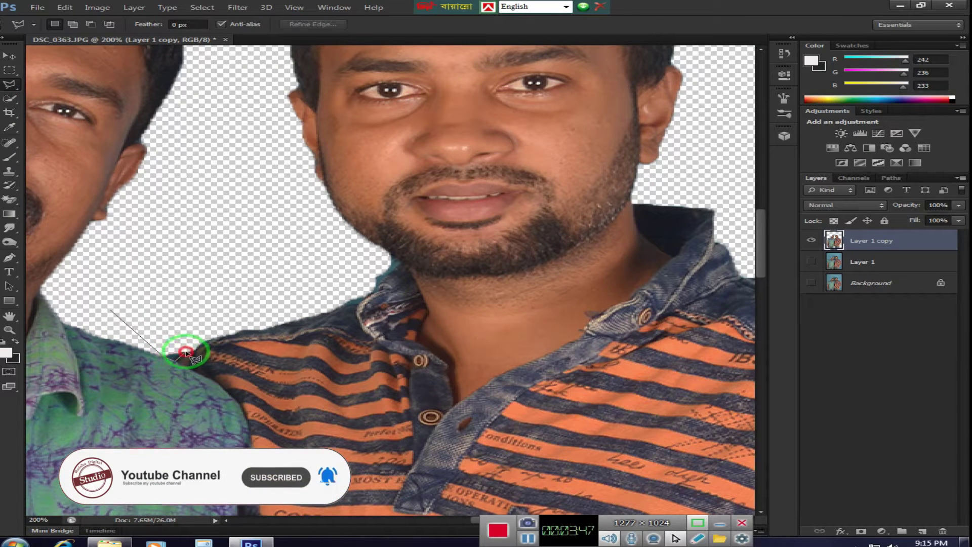
left_click(236, 307)
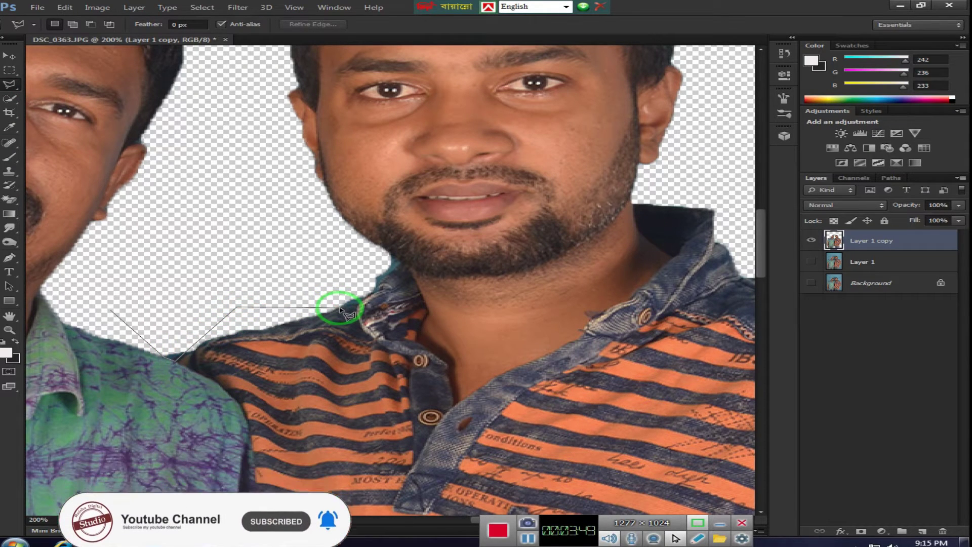
left_click(352, 307)
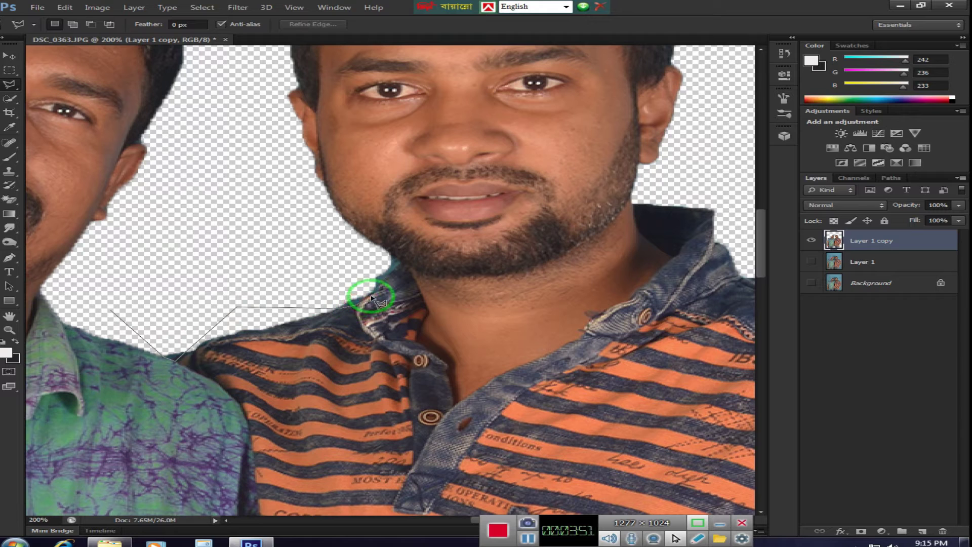
left_click(383, 279)
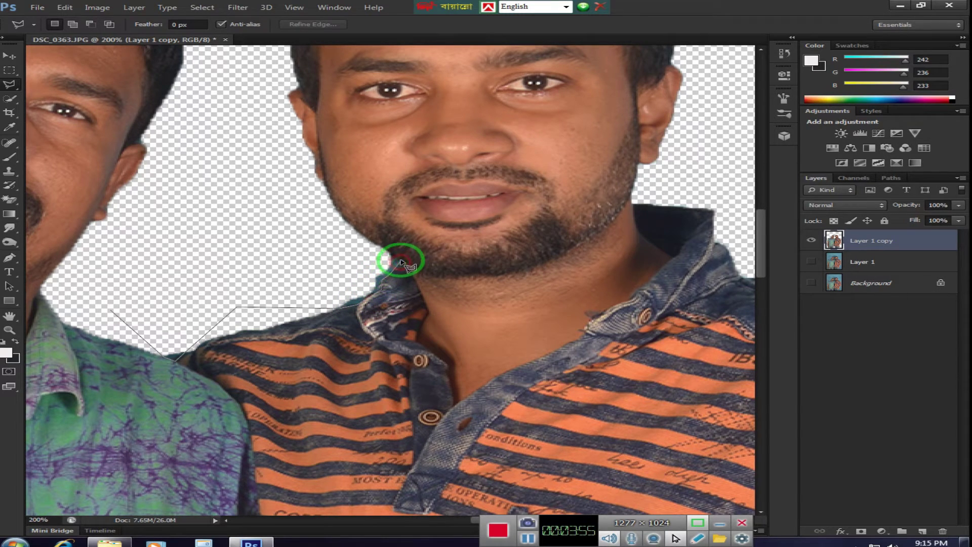
left_click(390, 252)
left_click(114, 314)
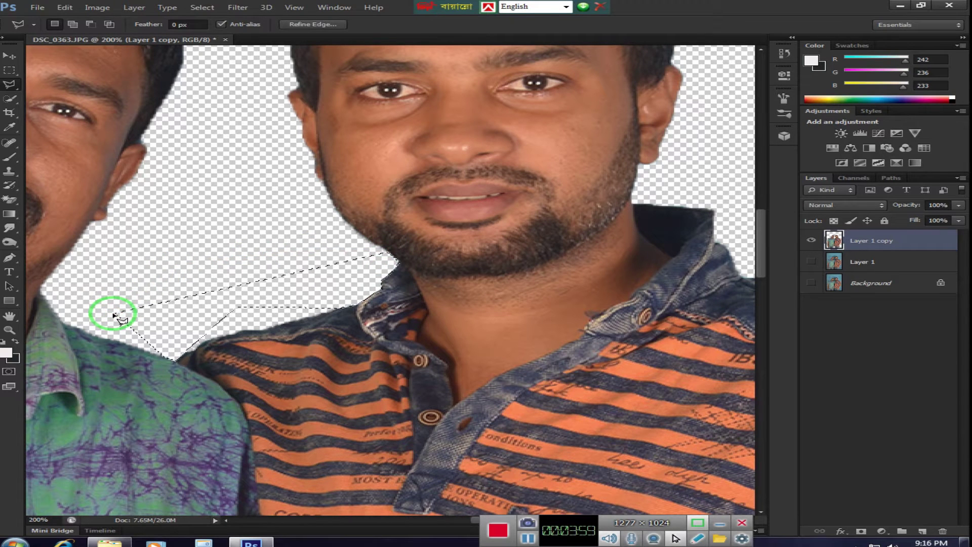
key("ctrl+d")
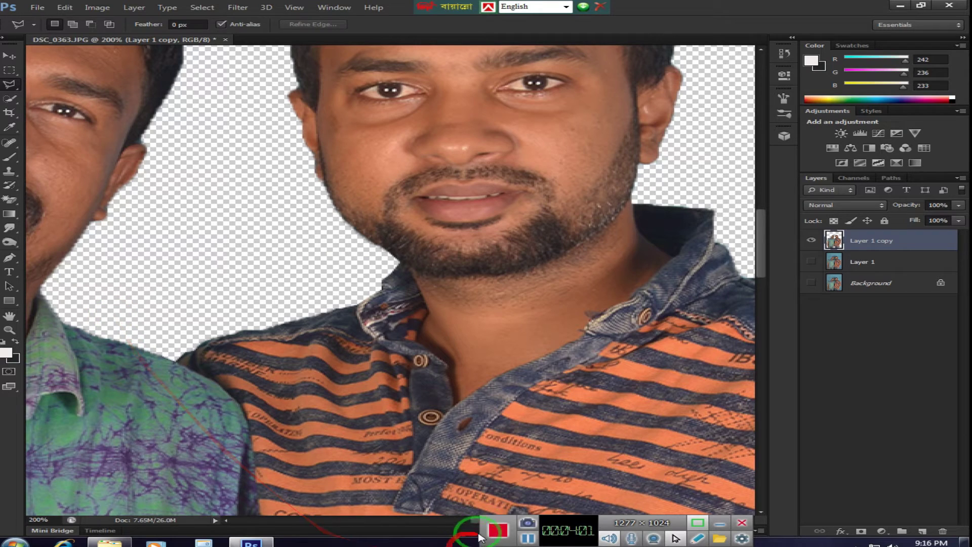
left_click_drag(475, 521, 381, 522)
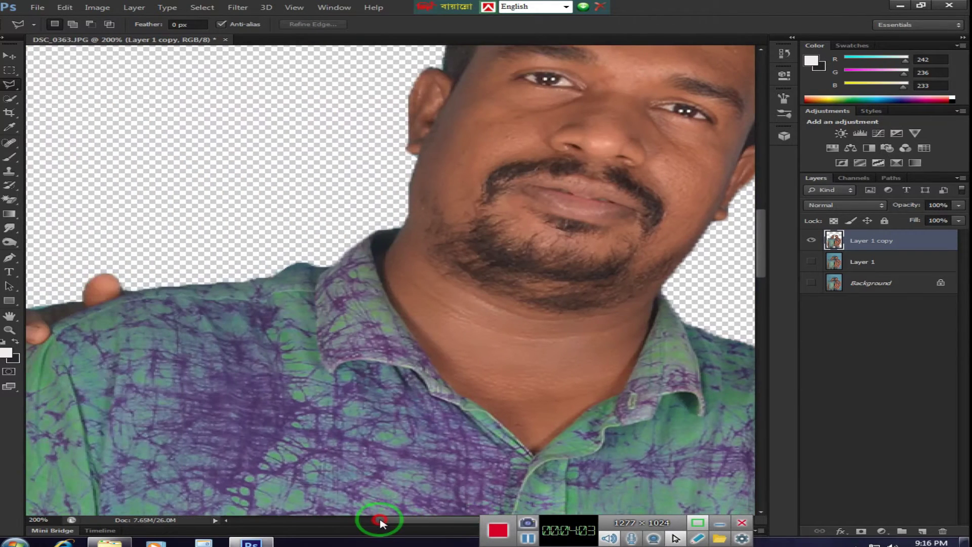
- Lasso the leftover area above the left man's shoulder beside his hand
scroll(124, 200, "down", 1)
left_click(106, 215)
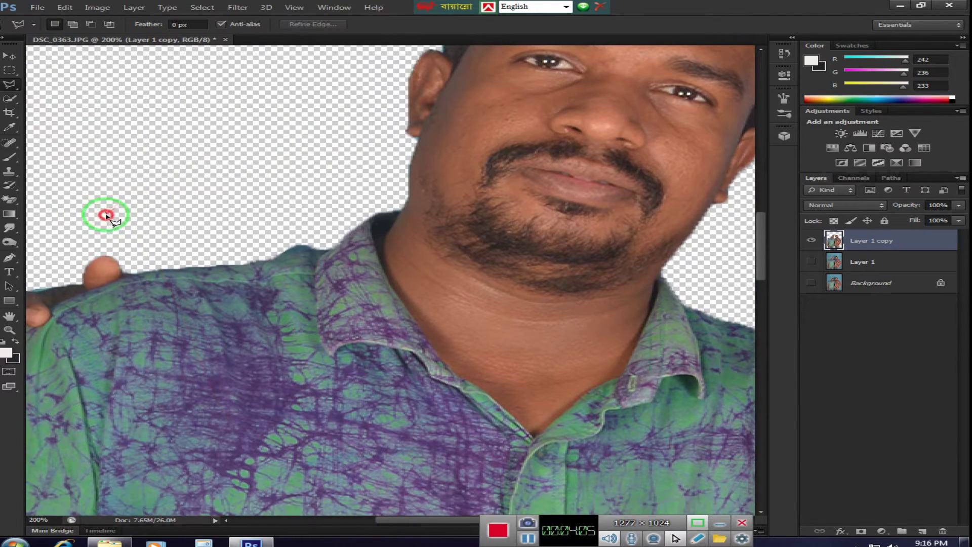
left_click(122, 269)
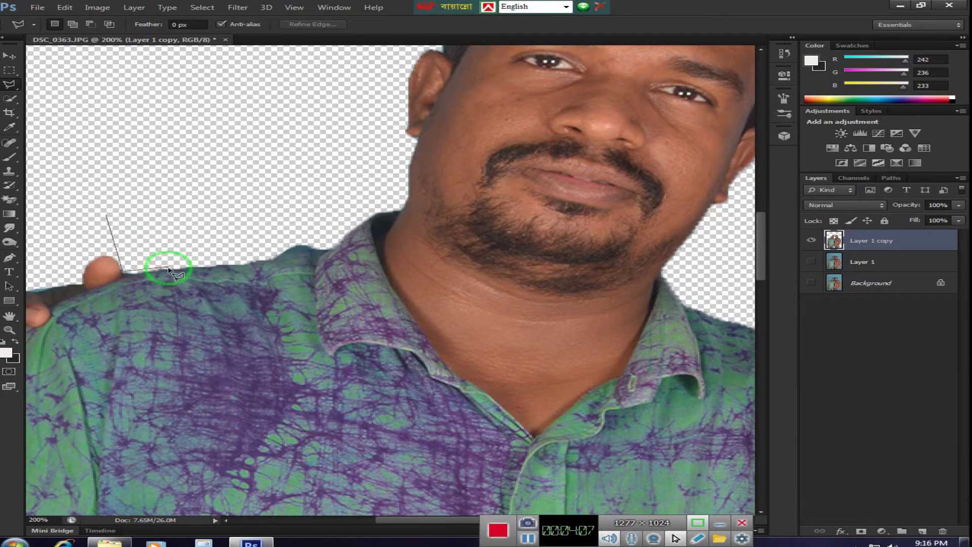
left_click(261, 262)
left_click(314, 249)
left_click(324, 245)
left_click(334, 213)
left_click(332, 175)
left_click(106, 228)
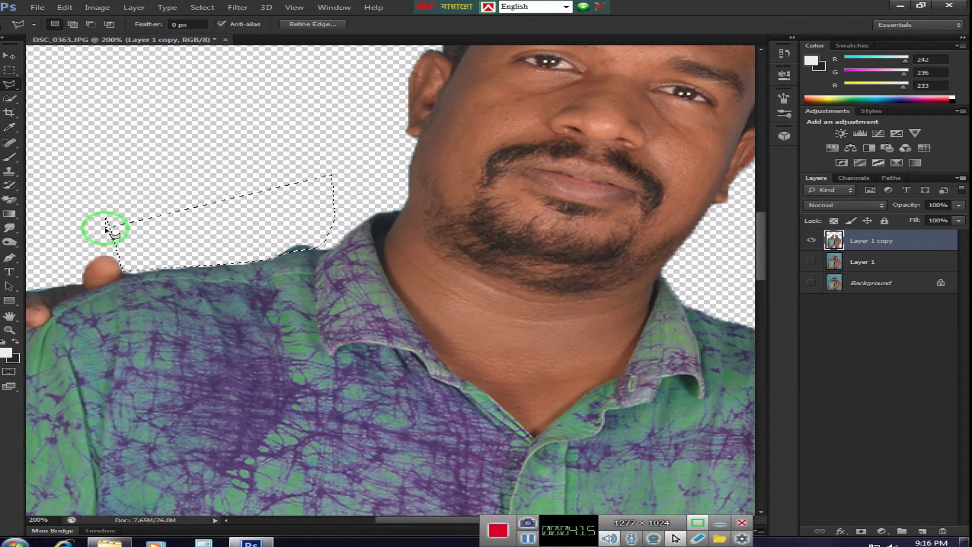
mouse_move(455, 521)
left_mouse_down()
mouse_move(384, 524)
mouse_move(395, 522)
left_mouse_up()
- Trace a polygonal outline around the blue background beside the green-shirted man's fingers
scroll(137, 302, "down", 2)
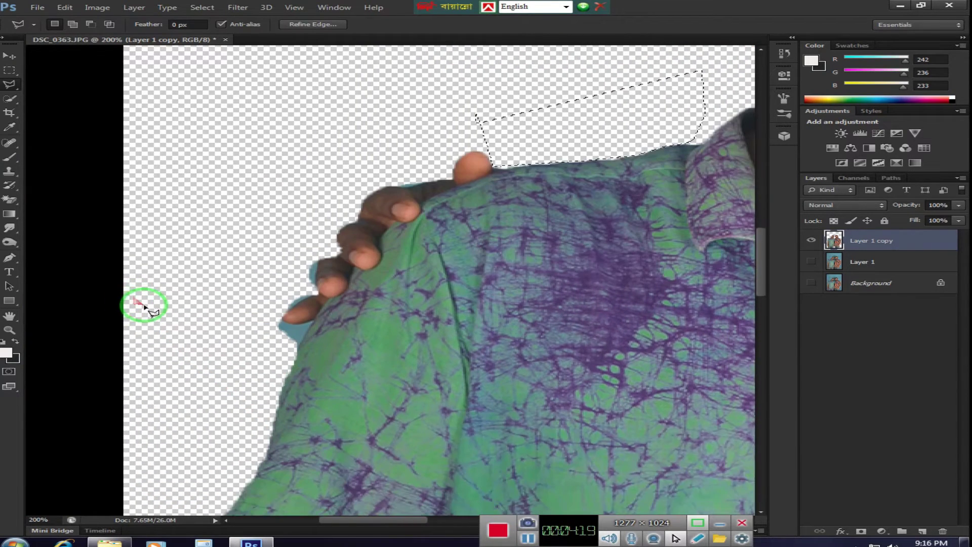
scroll(147, 309, "down", 1)
left_click(215, 359)
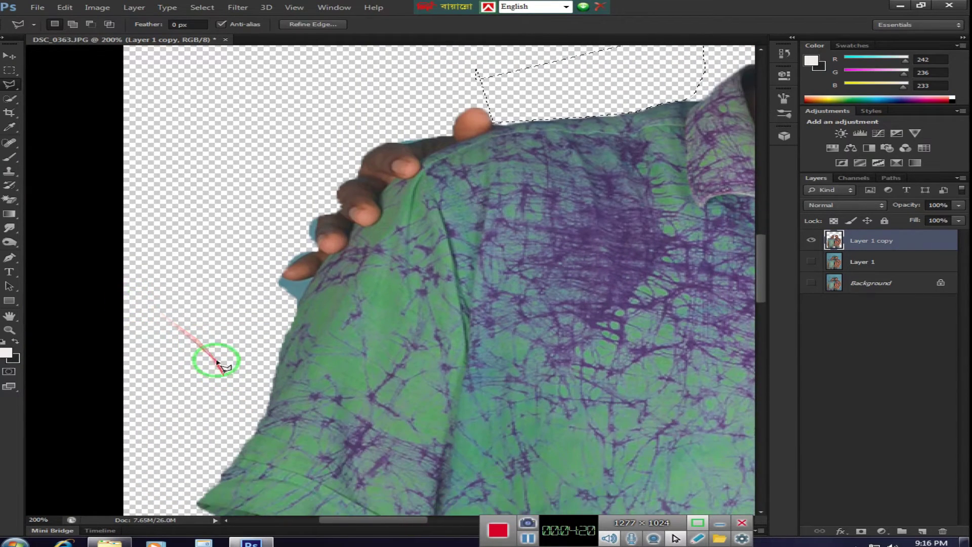
left_click(302, 299)
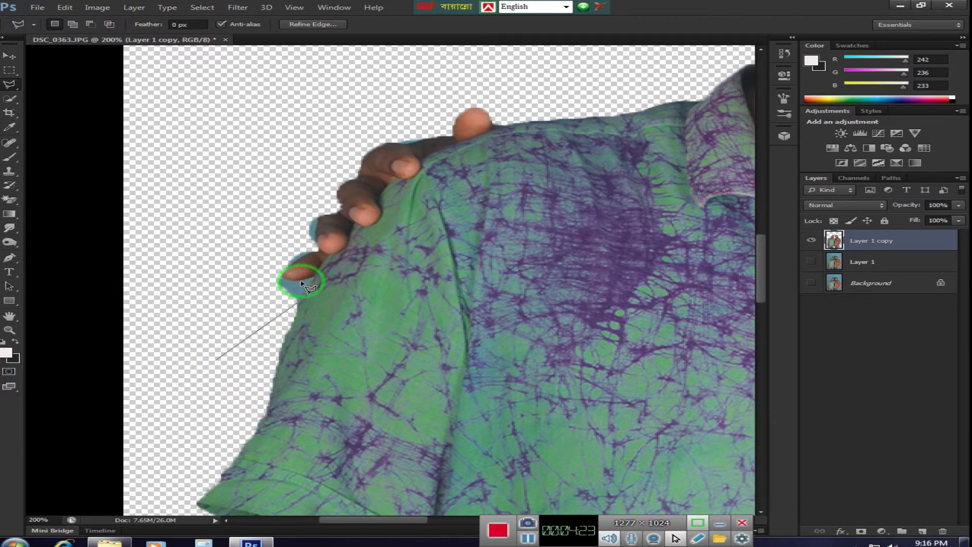
left_click(284, 274)
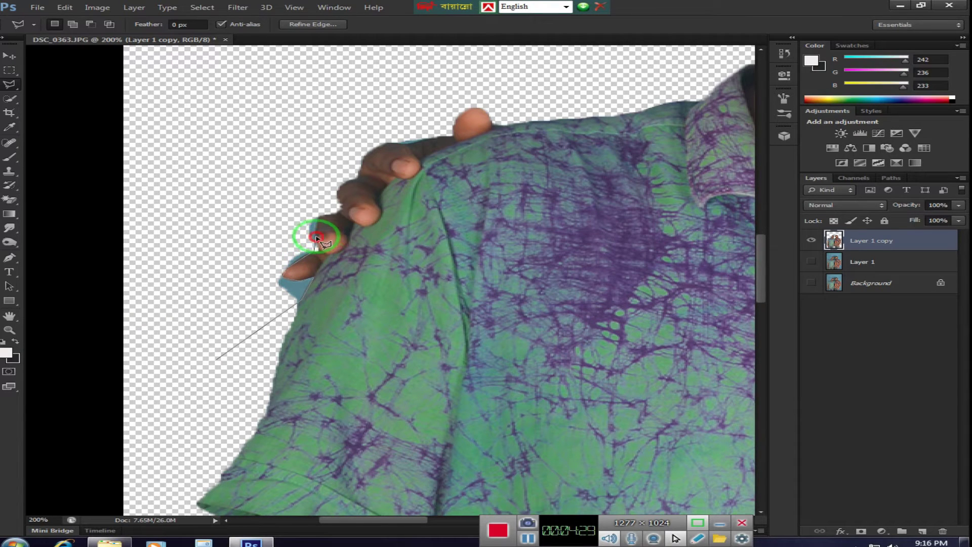
left_click(319, 217)
left_click(337, 194)
left_click(344, 165)
left_click(361, 141)
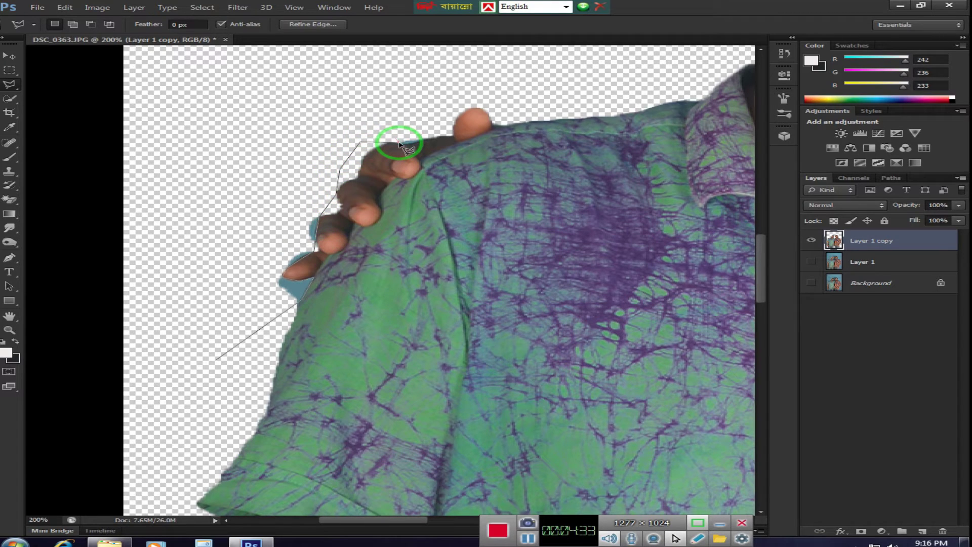
left_click(437, 135)
left_click(399, 96)
left_click(253, 143)
left_click(216, 236)
left_click(238, 356)
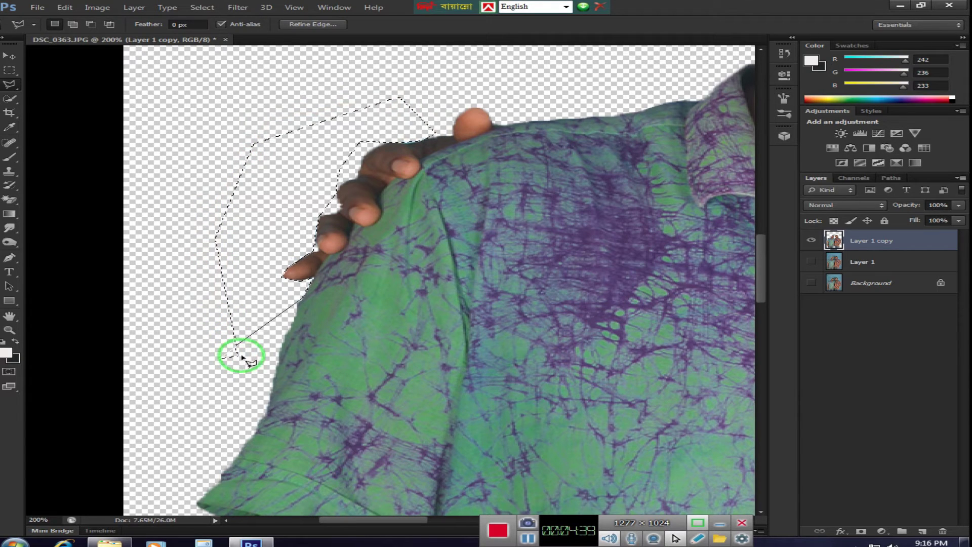
- Outline the blue sliver between his inner arm and shirt, then delete it
scroll(248, 363, "down", 2)
scroll(260, 368, "down", 1)
scroll(265, 387, "down", 3)
scroll(278, 398, "down", 1)
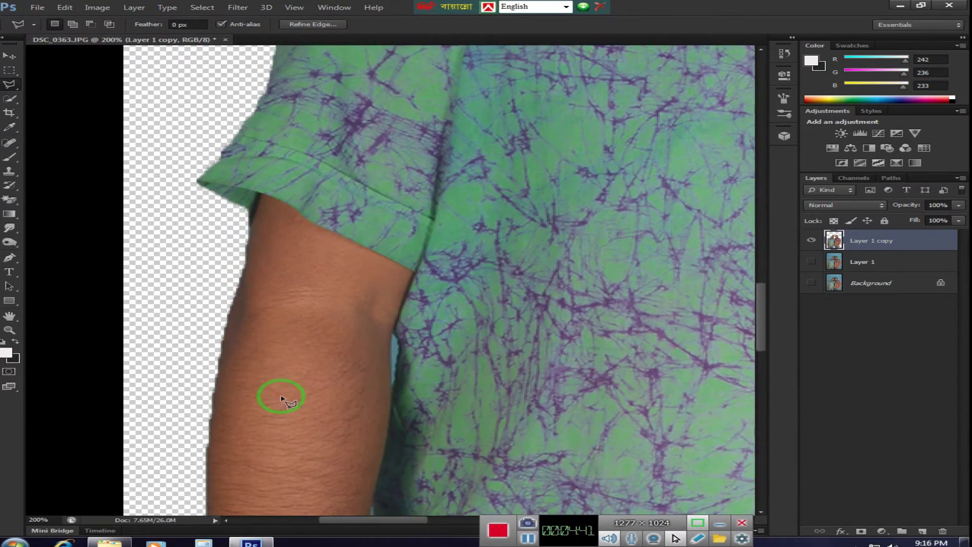
scroll(285, 398, "down", 1)
scroll(286, 397, "down", 2)
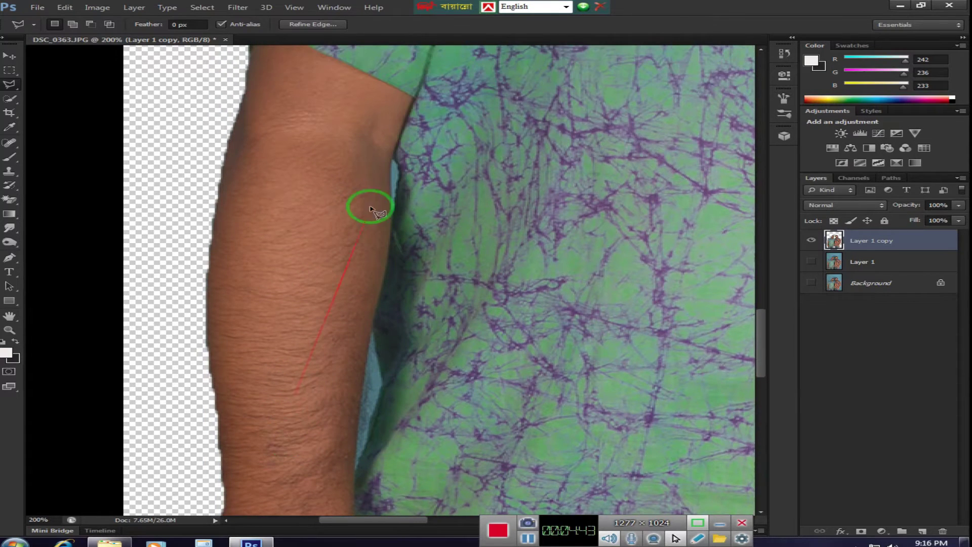
left_click(405, 177)
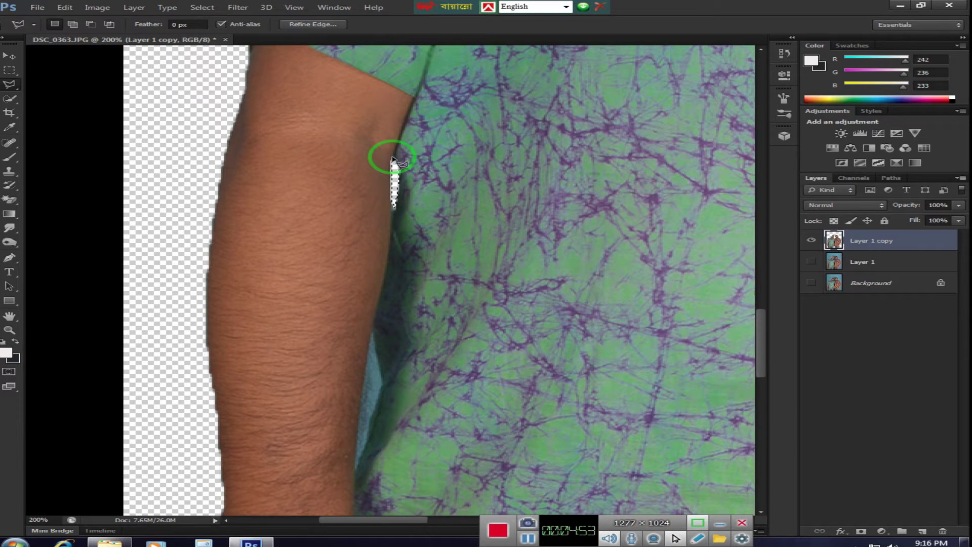
scroll(393, 223, "down", 3)
scroll(394, 222, "down", 2)
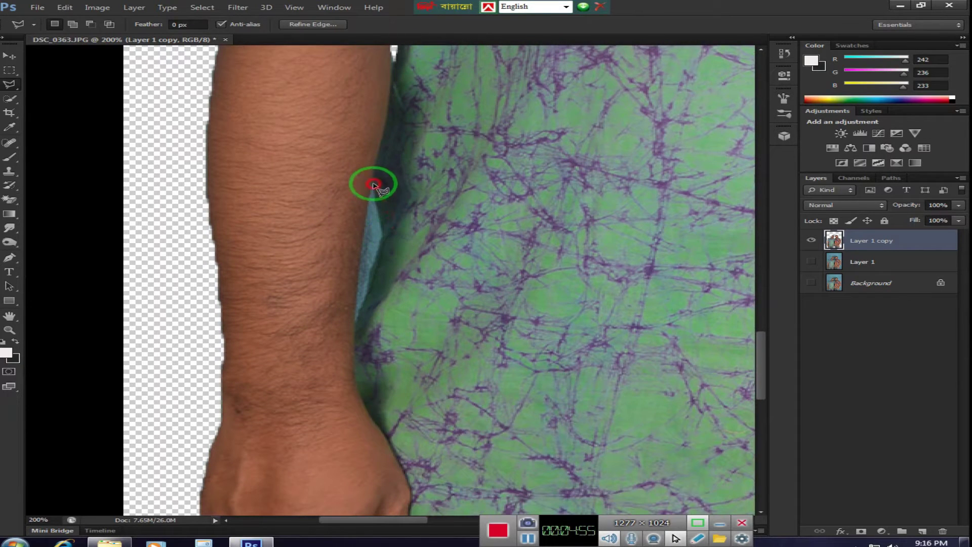
left_click(383, 233)
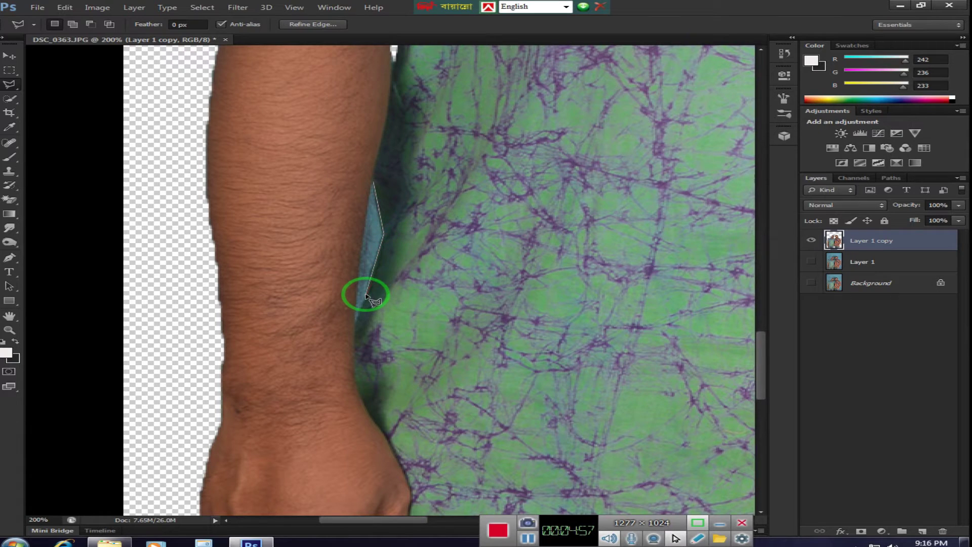
left_click(355, 320)
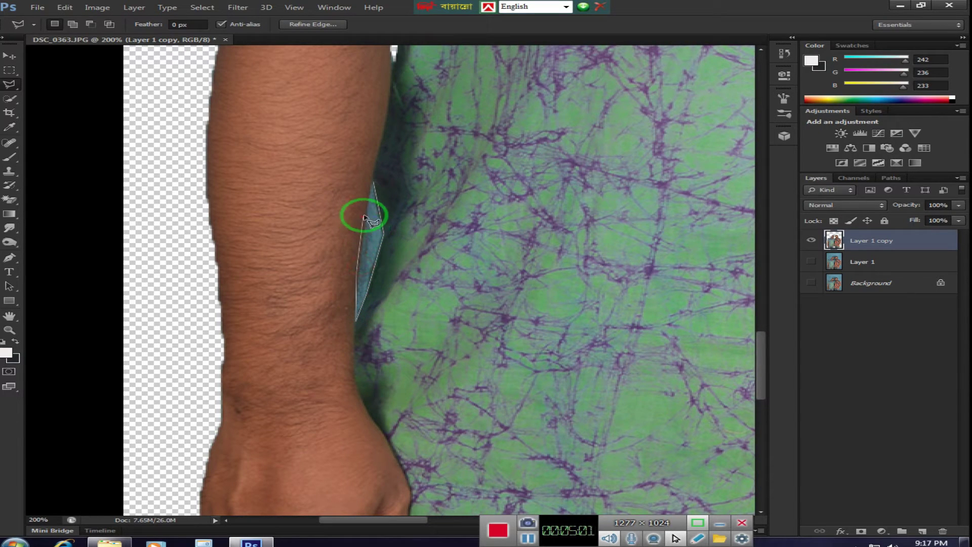
left_click(373, 183)
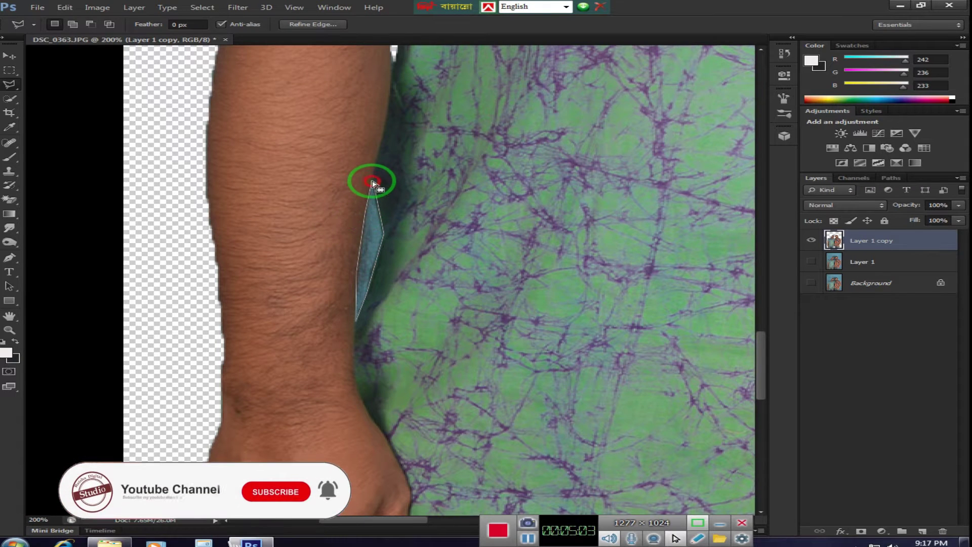
key("Delete")
scroll(374, 254, "down", 5)
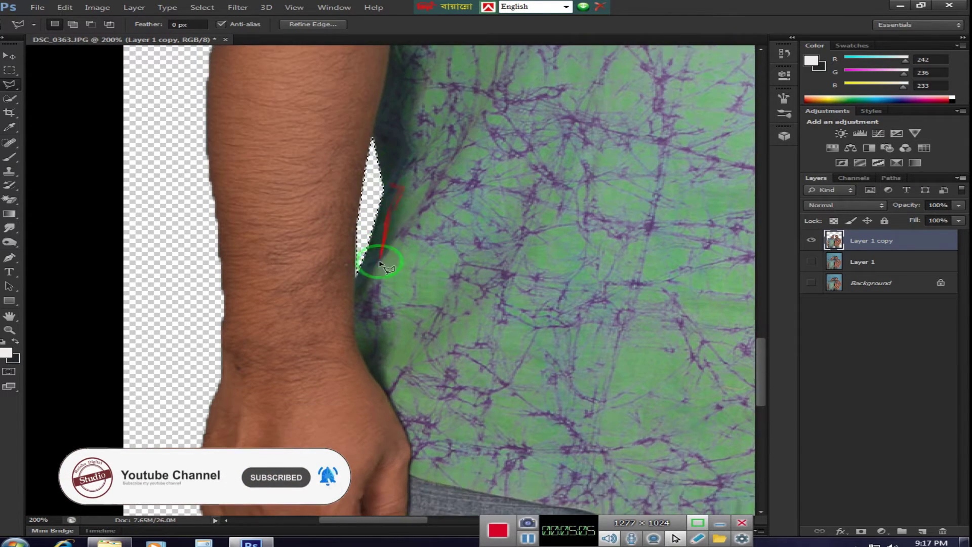
scroll(405, 311, "down", 3)
scroll(422, 325, "down", 4)
- Dismiss the feather error and delete the wedge between the green-shirted man's legs
scroll(467, 380, "down", 4)
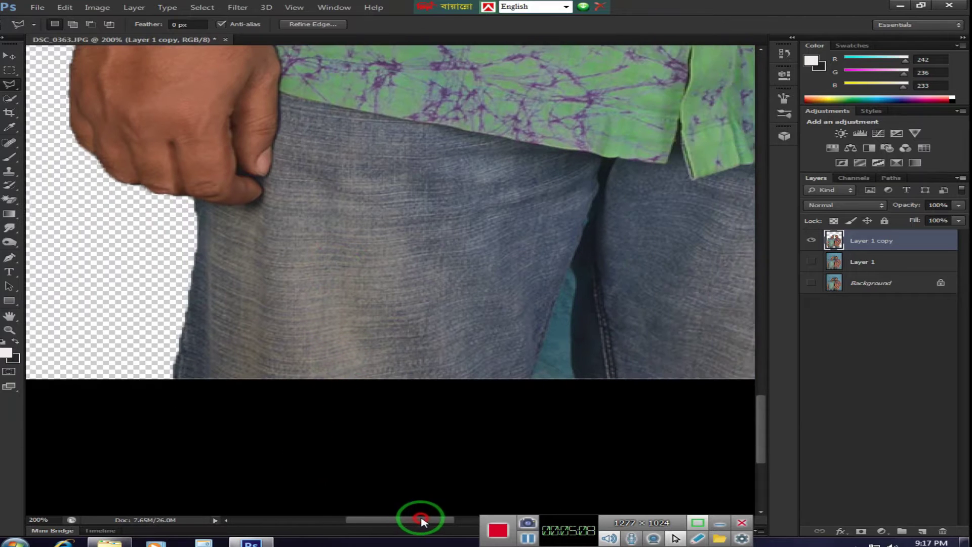
left_click_drag(390, 524, 433, 522)
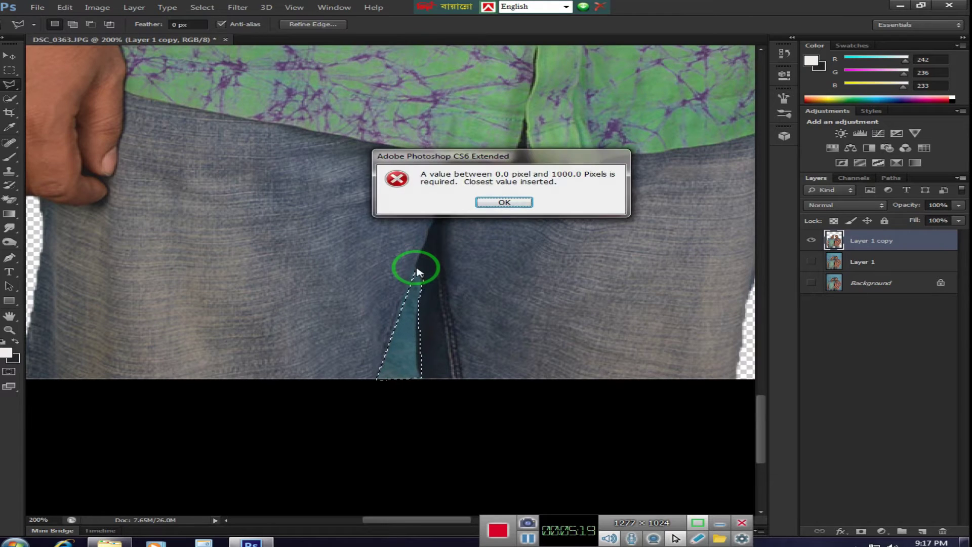
key("Return")
key("Delete")
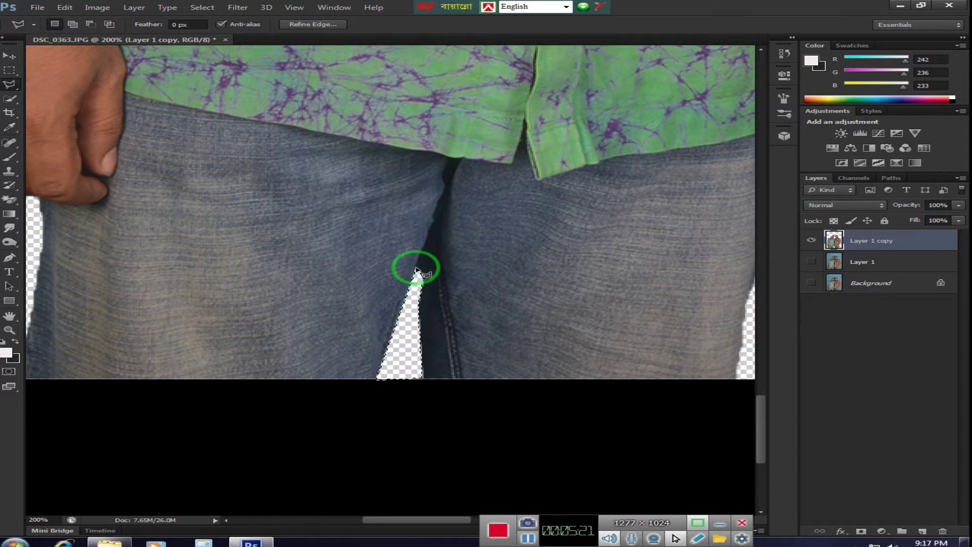
- Draw a triangular lasso selection beside the striped-shirt man's outer forearm
left_click_drag(423, 520, 555, 506)
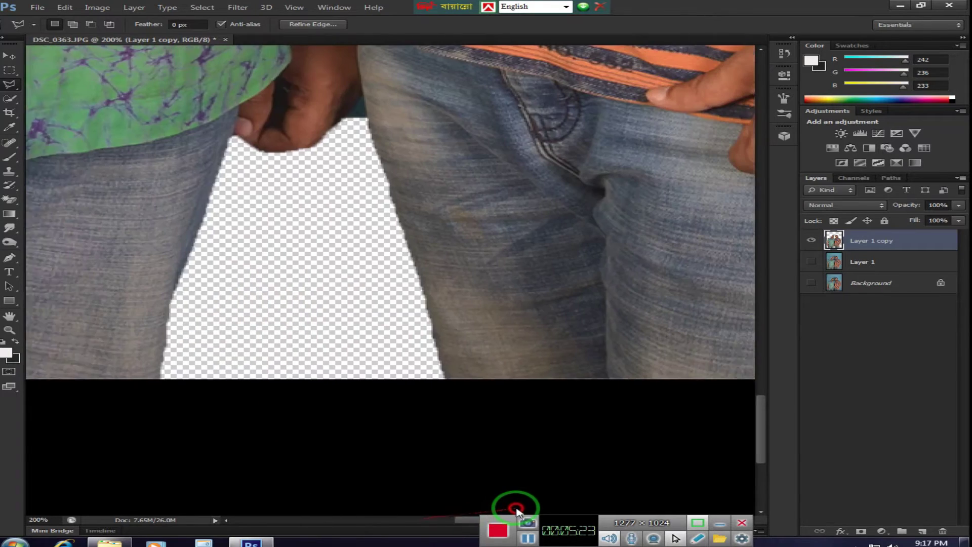
scroll(567, 504, "right", 5)
scroll(575, 428, "up", 3)
scroll(580, 427, "up", 3)
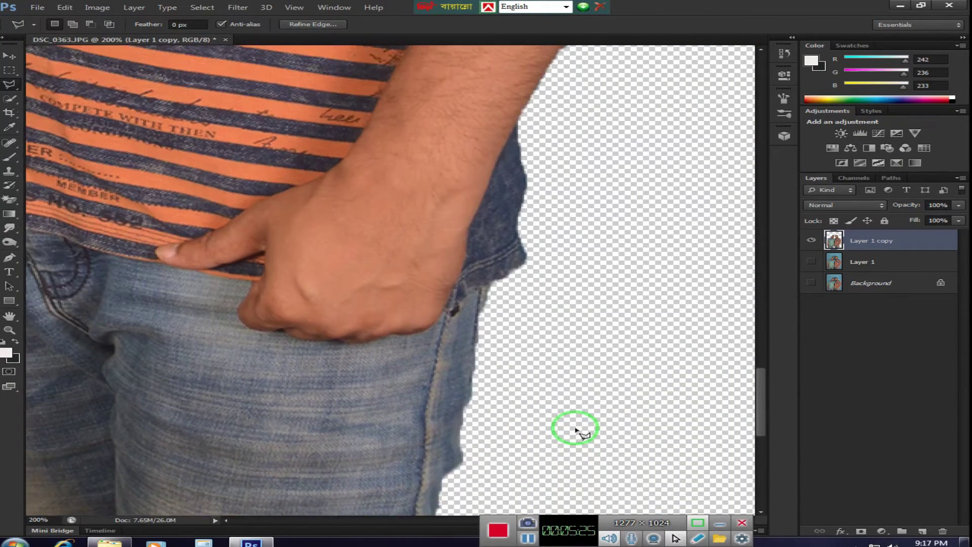
scroll(633, 438, "up", 3)
scroll(633, 438, "up", 3)
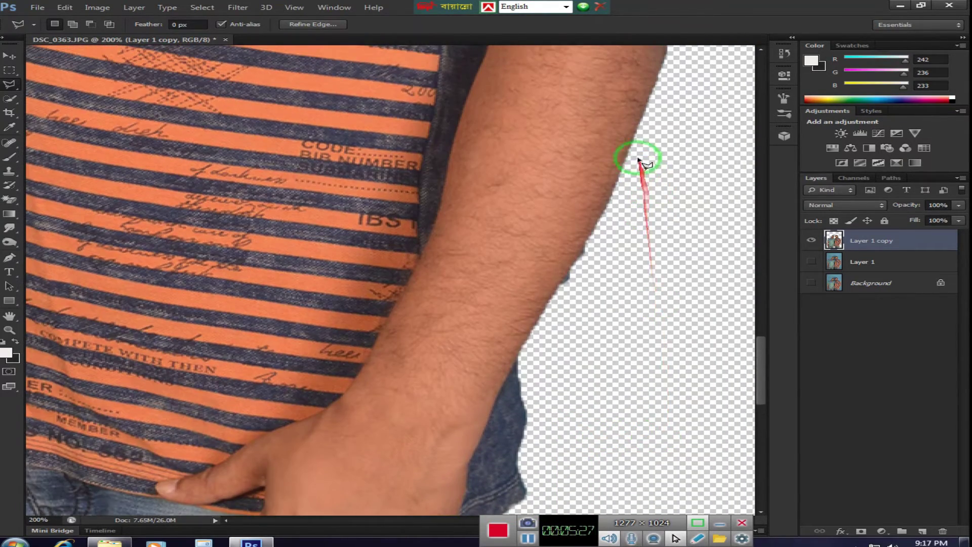
left_click(631, 145)
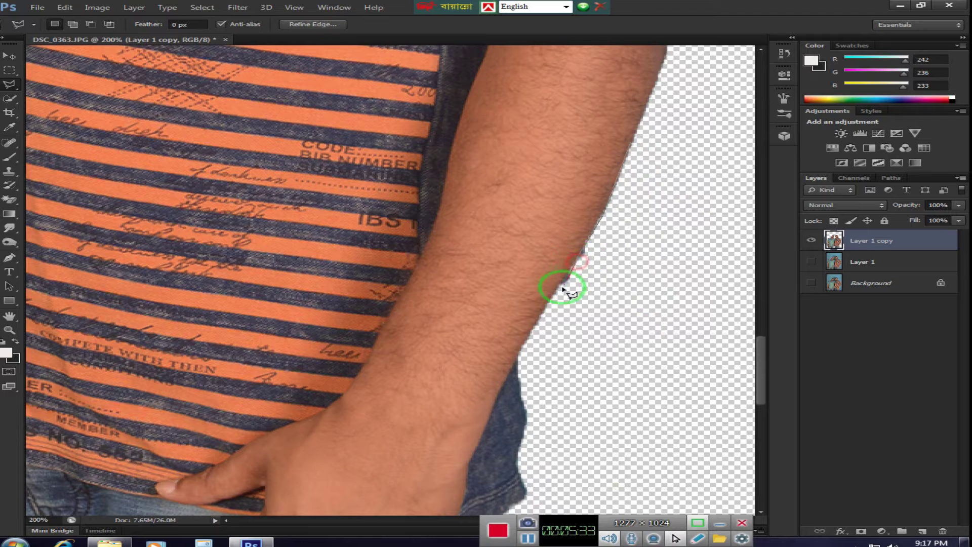
left_click(634, 358)
left_click(631, 144)
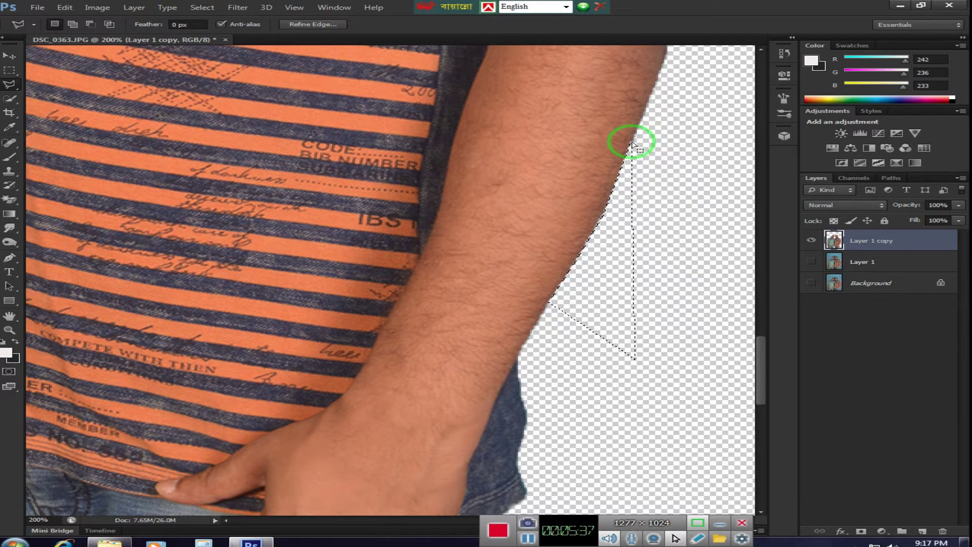
mouse_move(762, 369)
left_mouse_down()
mouse_move(764, 248)
mouse_move(744, 217)
left_mouse_up()
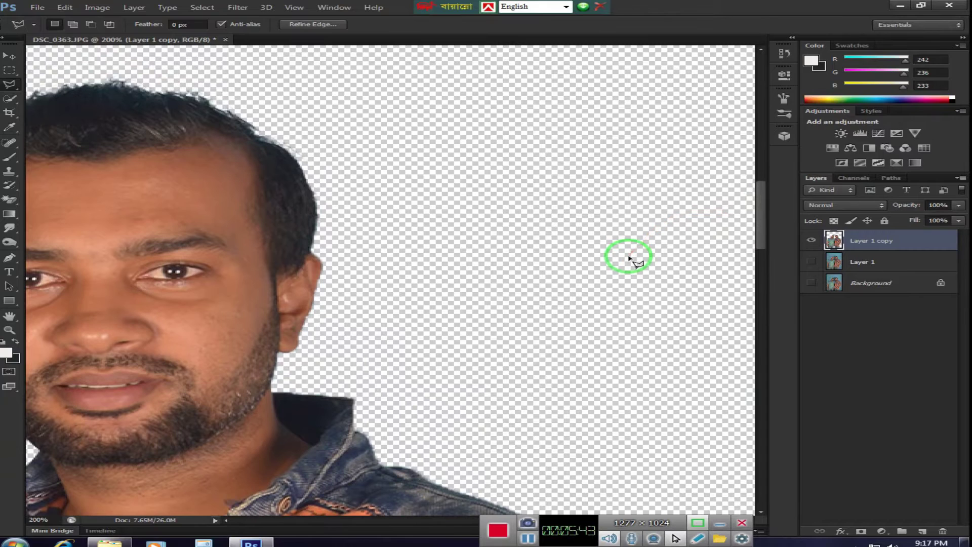
- Zoom out to check the whole cutout, then zoom back in on the two men's faces
key("ctrl+minus")
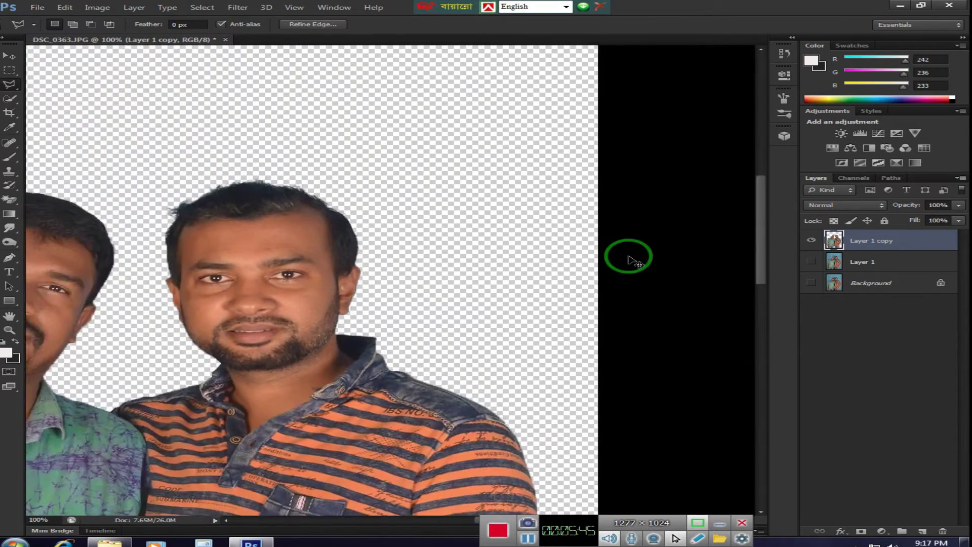
key("ctrl+minus")
key("ctrl+minus")
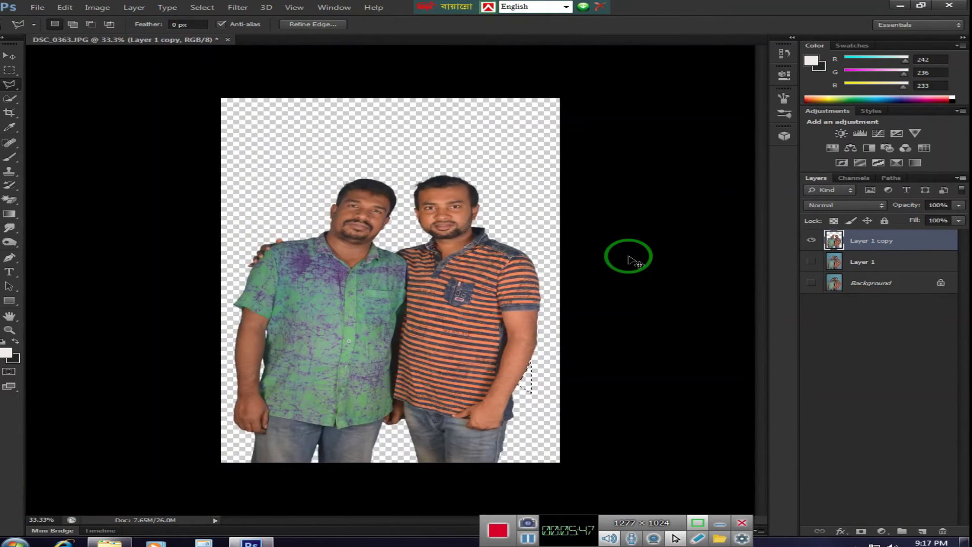
key("ctrl+plus")
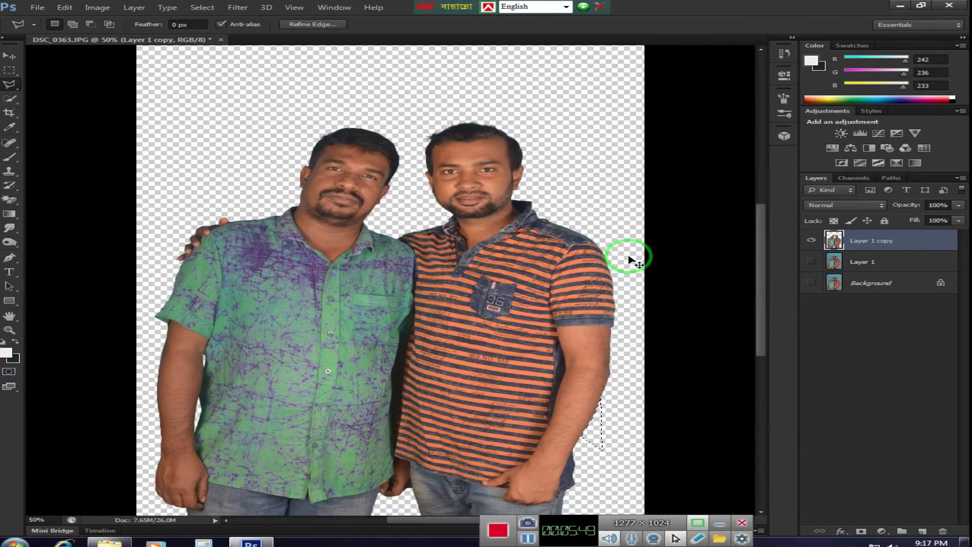
key("ctrl+plus")
key("ctrl+plus")
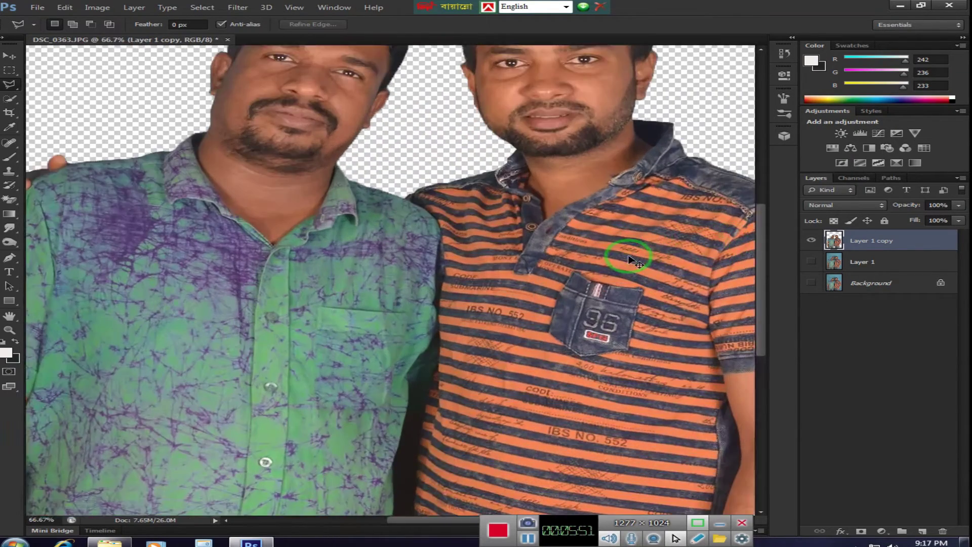
key("ctrl+plus")
scroll(337, 461, "up", 5)
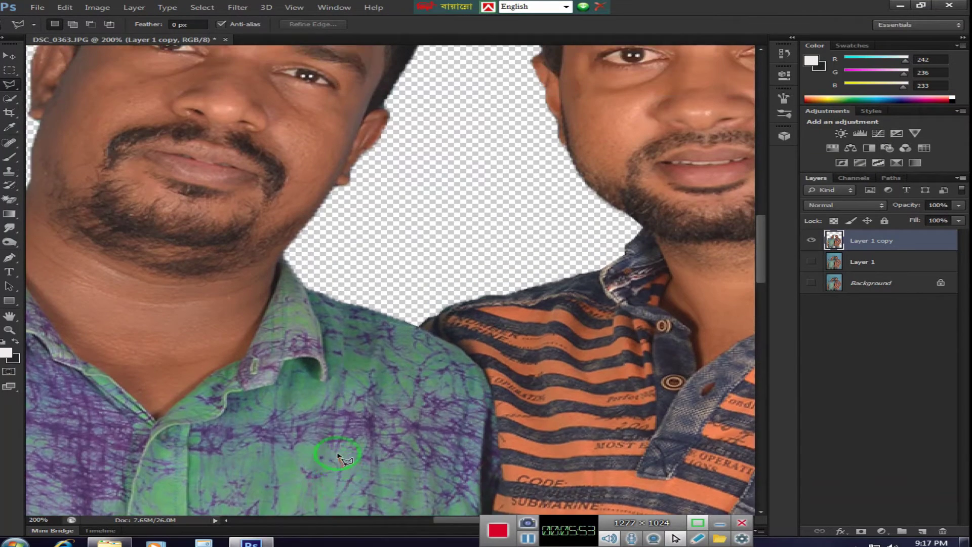
scroll(336, 446, "up", 4)
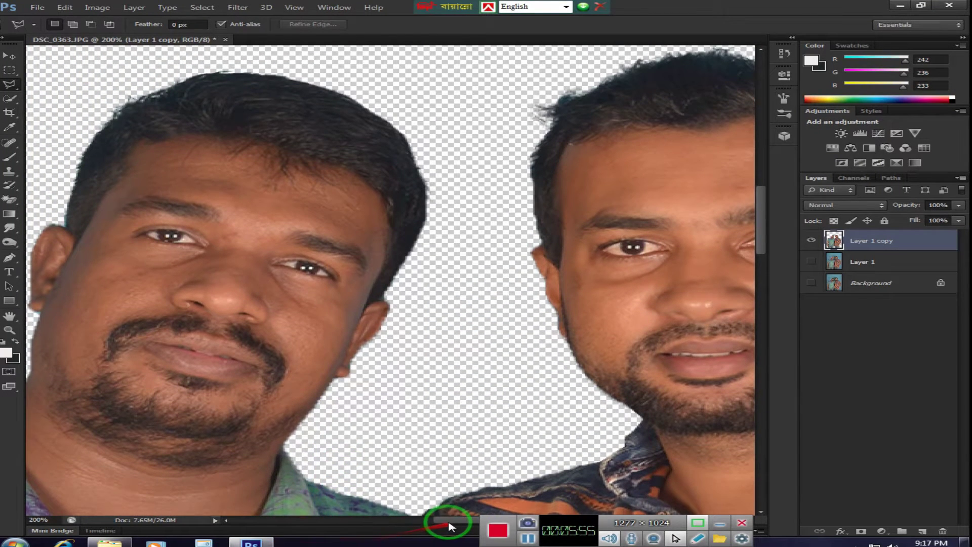
scroll(443, 543, "left", 2)
scroll(443, 543, "left", 1)
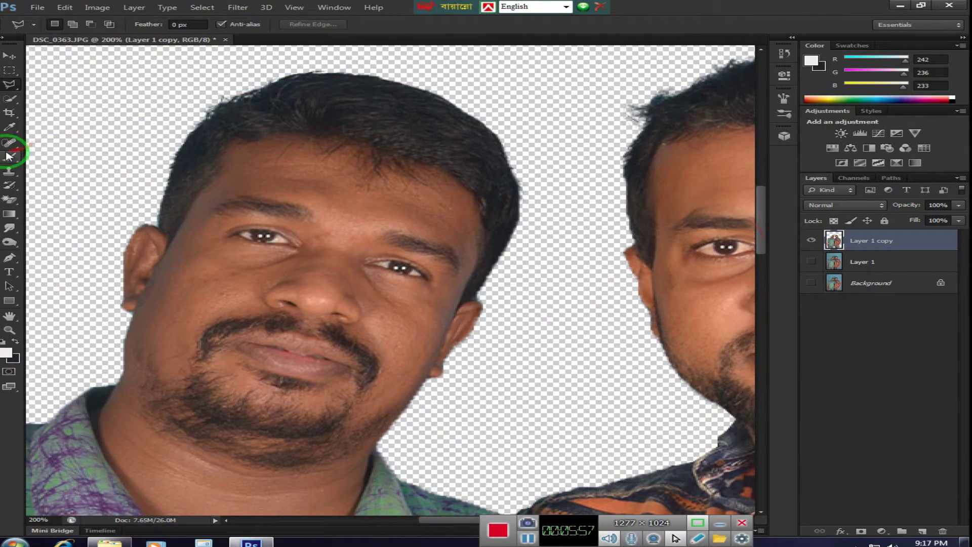
- Sample the forehead skin tone (184/110/81), paint a speckled forehead stroke, then undo it
left_click(10, 125)
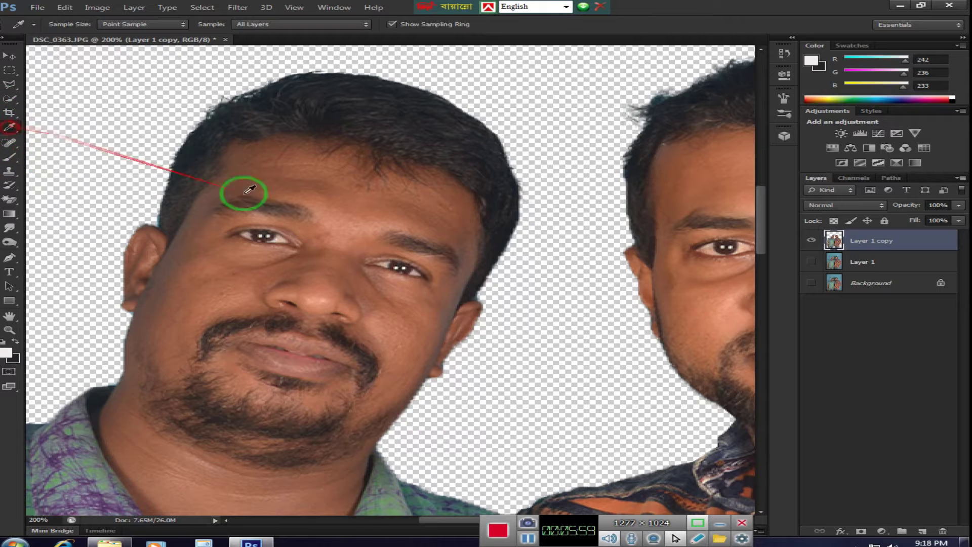
left_click(354, 209)
left_click(9, 156)
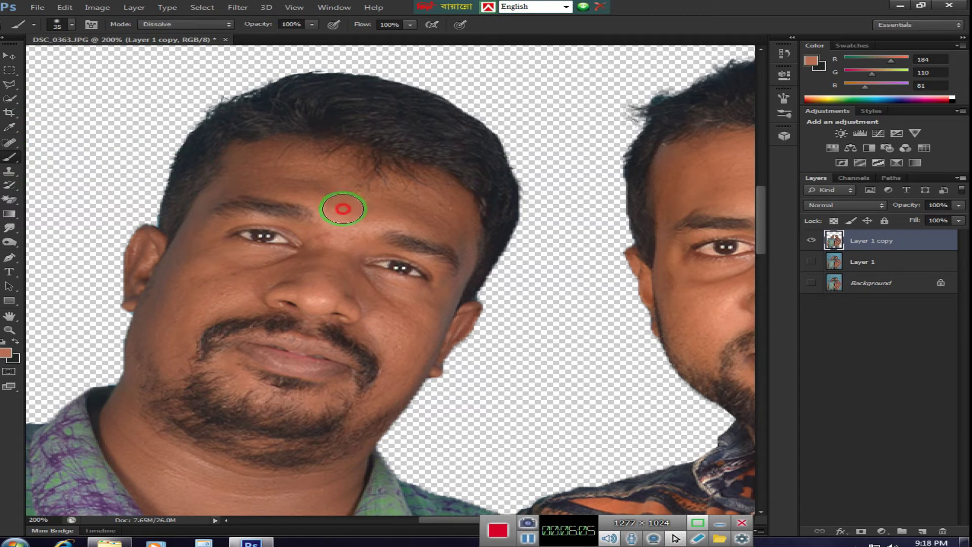
left_click_drag(343, 208, 324, 176)
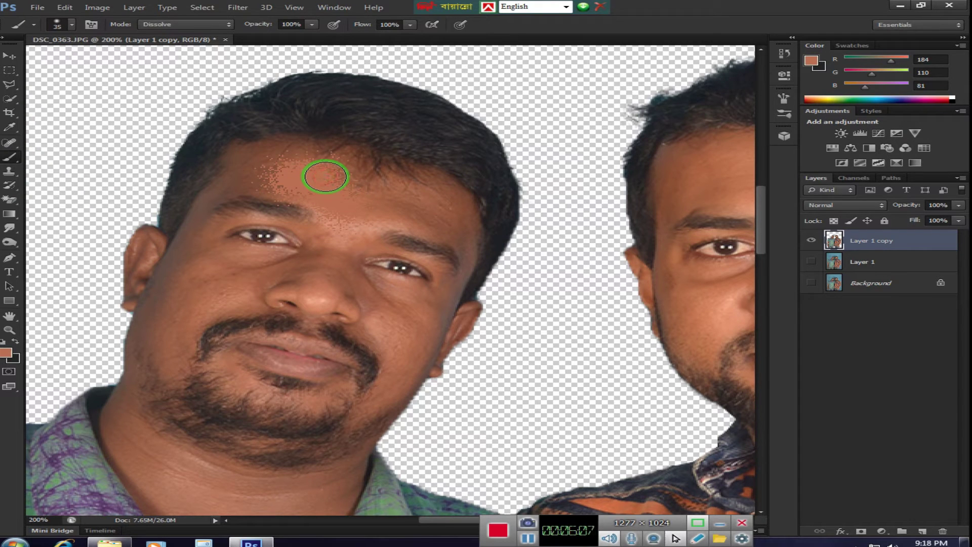
key("ctrl+z")
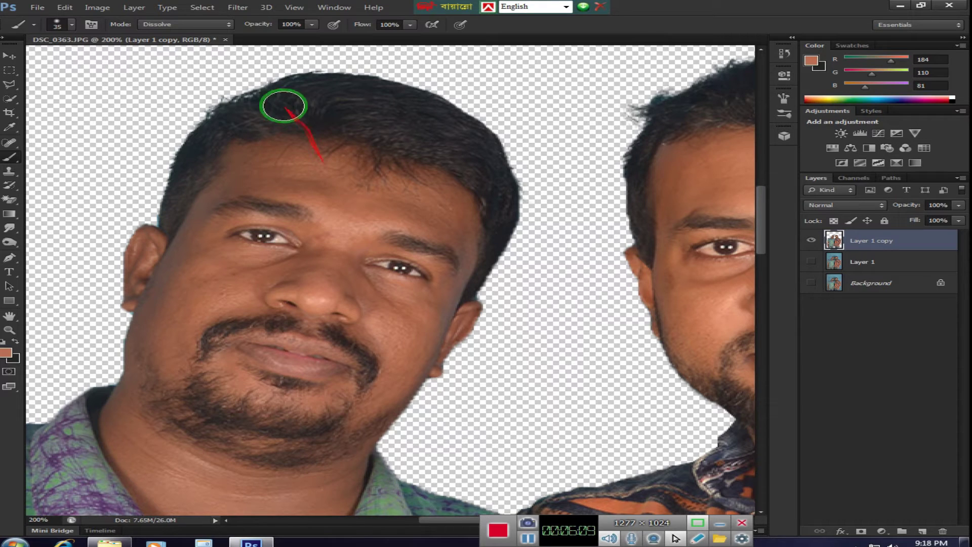
- Switch to the Mixer Brush and blend the left man's forehead, cheek and nose skin
right_click(10, 158)
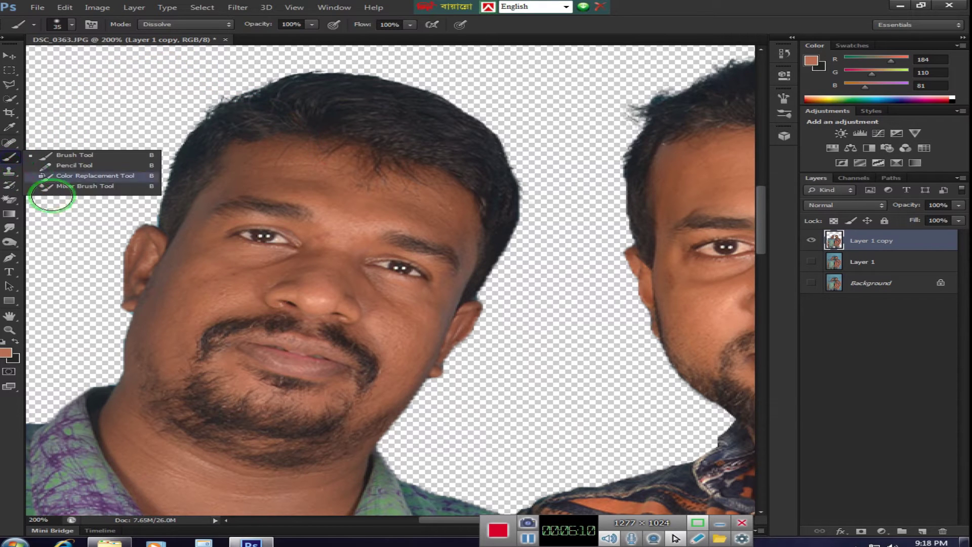
left_click(60, 186)
mouse_move(341, 194)
left_mouse_down()
mouse_move(282, 169)
mouse_move(354, 191)
mouse_move(371, 178)
mouse_move(333, 170)
mouse_move(412, 174)
mouse_move(319, 156)
mouse_move(255, 161)
mouse_move(358, 228)
mouse_move(379, 217)
mouse_move(471, 223)
mouse_move(413, 180)
mouse_move(377, 174)
mouse_move(428, 176)
mouse_move(461, 220)
mouse_move(271, 195)
mouse_move(234, 173)
mouse_move(283, 160)
left_mouse_up()
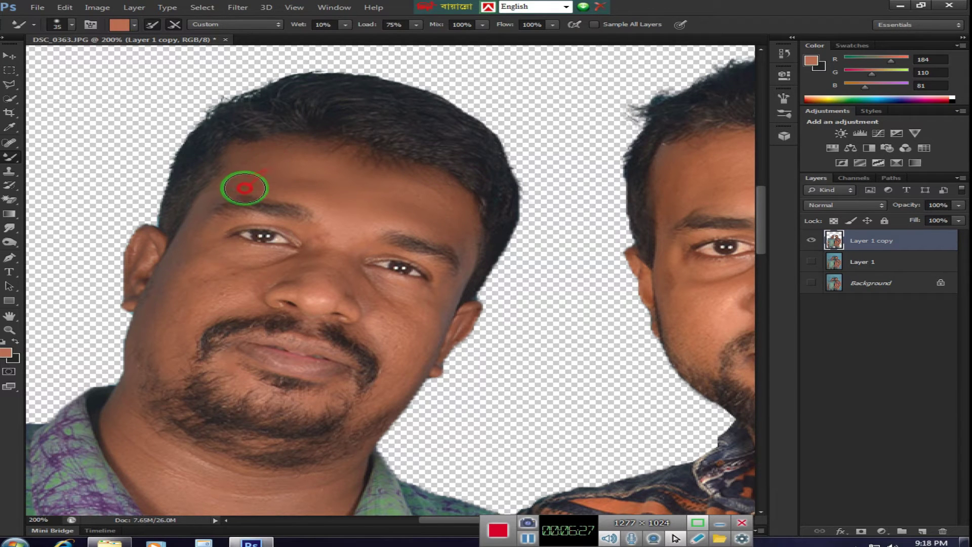
mouse_move(218, 200)
left_mouse_down()
mouse_move(210, 293)
mouse_move(272, 263)
mouse_move(185, 294)
mouse_move(246, 295)
mouse_move(191, 304)
mouse_move(152, 333)
mouse_move(196, 247)
mouse_move(152, 349)
mouse_move(284, 286)
left_mouse_up()
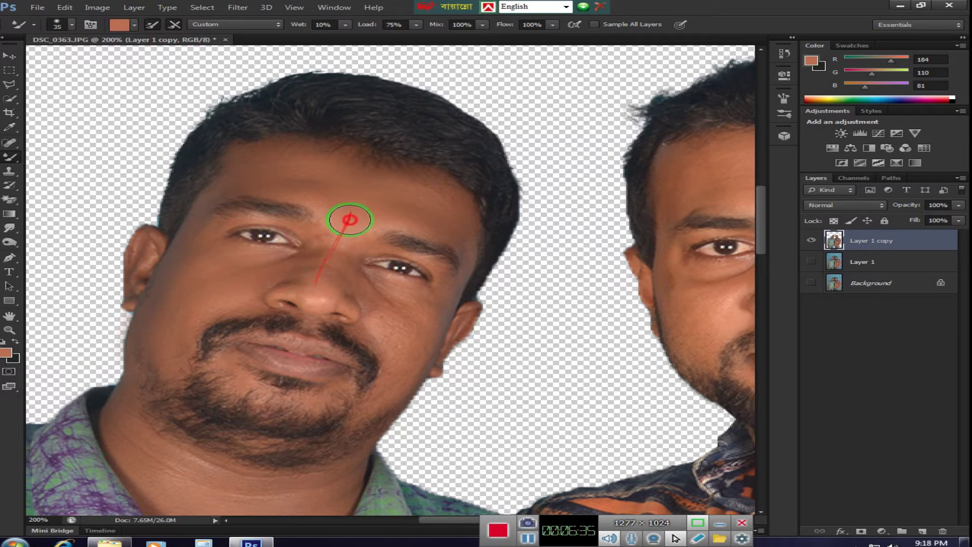
left_click_drag(263, 286, 365, 283)
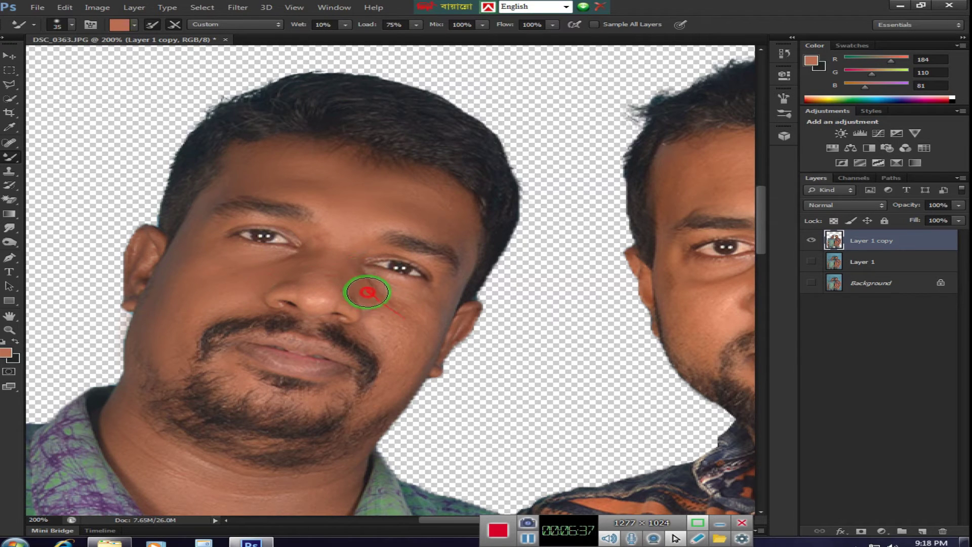
left_click_drag(413, 322, 387, 313)
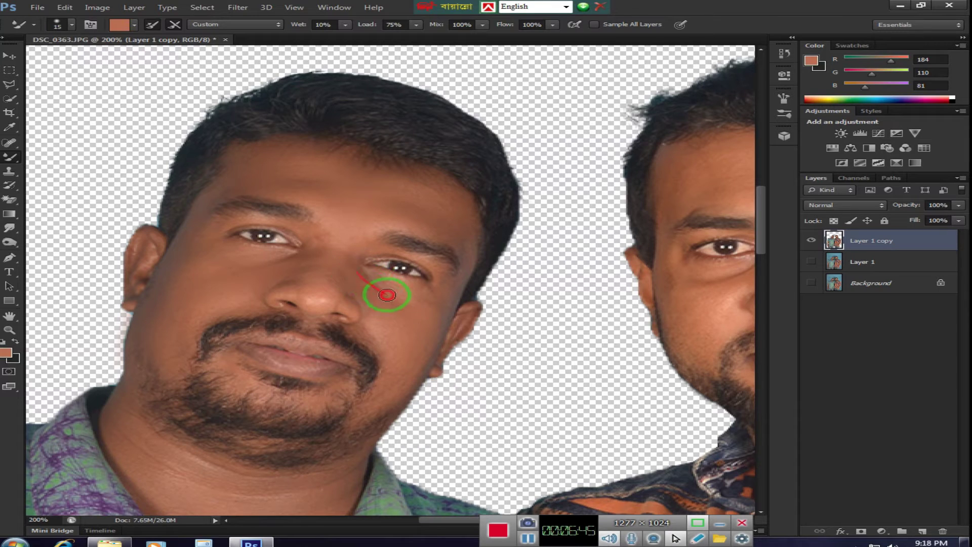
mouse_move(400, 291)
left_mouse_down()
mouse_move(445, 290)
mouse_move(213, 249)
mouse_move(319, 228)
left_mouse_up()
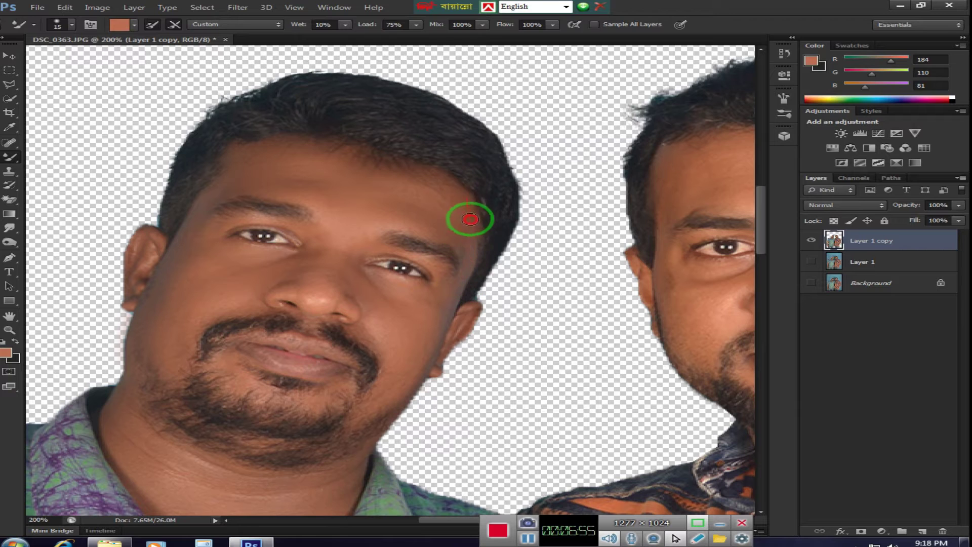
- Smooth more of the forehead skin and enlarge the Mixer Brush to size 30
left_click_drag(456, 201, 436, 186)
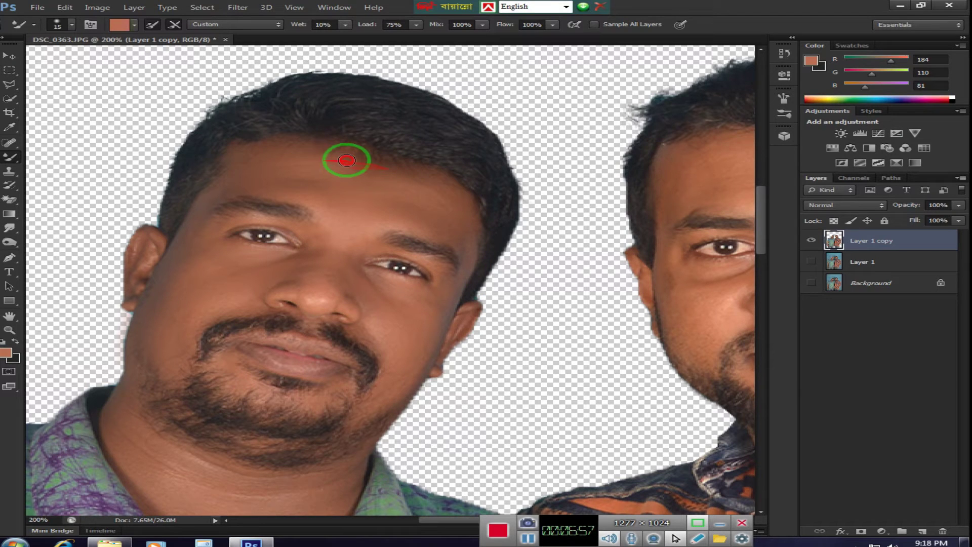
scroll(347, 191, "down", 2)
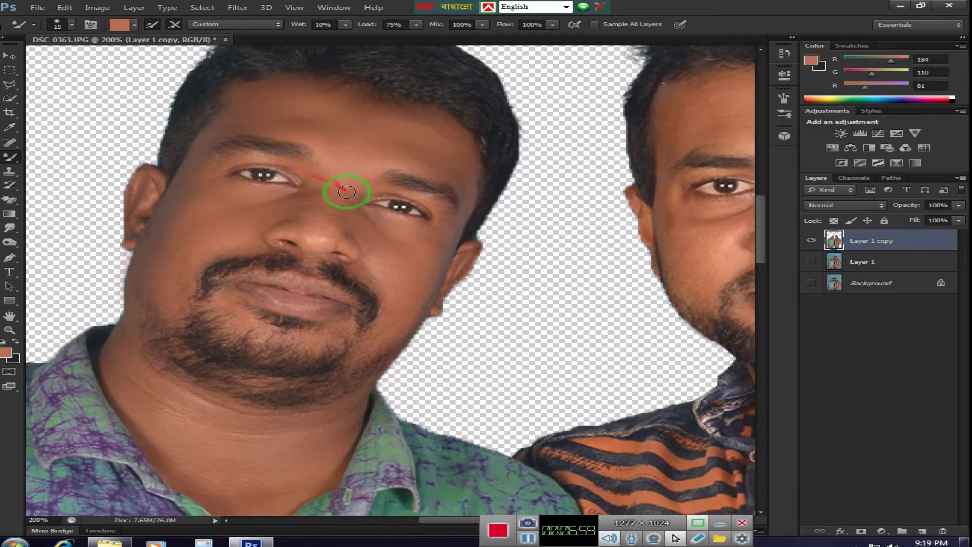
scroll(348, 187, "down", 2)
scroll(203, 206, "down", 1)
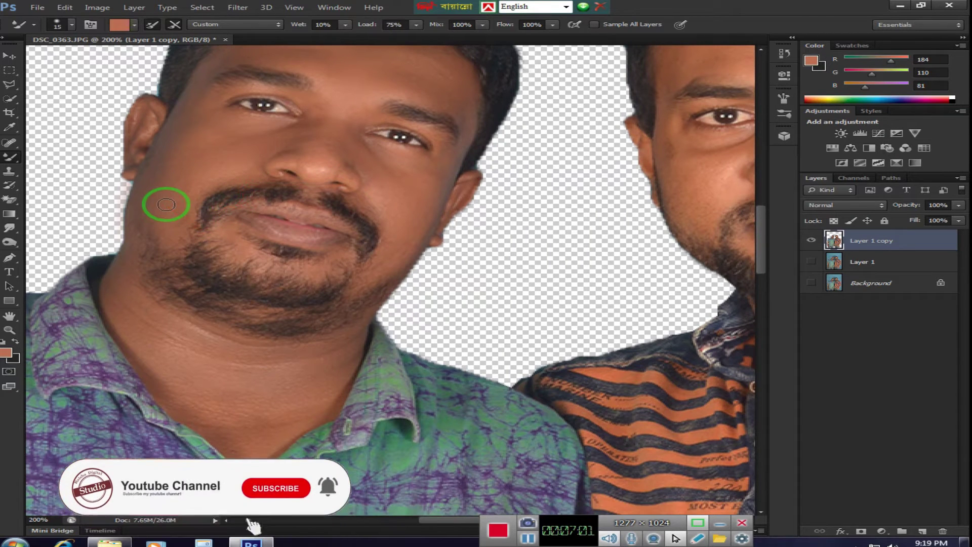
key("bracketright")
key("bracketright")
key("bracketright")
- Blend the left man's cheek, ear, jaw, neck, nose, chin and forehead with the size-30 Mixer Brush
mouse_move(199, 162)
left_mouse_down()
mouse_move(152, 178)
mouse_move(172, 137)
left_mouse_up()
mouse_move(157, 189)
left_mouse_down()
mouse_move(152, 123)
mouse_move(140, 304)
mouse_move(254, 356)
mouse_move(253, 391)
mouse_move(217, 403)
mouse_move(253, 447)
mouse_move(325, 390)
mouse_move(341, 360)
mouse_move(333, 337)
mouse_move(274, 360)
mouse_move(249, 410)
mouse_move(276, 408)
mouse_move(173, 381)
mouse_move(256, 431)
mouse_move(249, 447)
mouse_move(148, 364)
mouse_move(233, 376)
mouse_move(271, 393)
mouse_move(245, 417)
mouse_move(184, 406)
mouse_move(119, 319)
mouse_move(136, 256)
mouse_move(160, 320)
mouse_move(332, 348)
mouse_move(348, 341)
mouse_move(252, 456)
mouse_move(382, 265)
mouse_move(387, 196)
mouse_move(404, 202)
mouse_move(387, 162)
mouse_move(323, 156)
mouse_move(317, 143)
mouse_move(358, 169)
left_mouse_up()
mouse_move(234, 238)
left_mouse_down()
mouse_move(257, 262)
mouse_move(336, 276)
left_mouse_up()
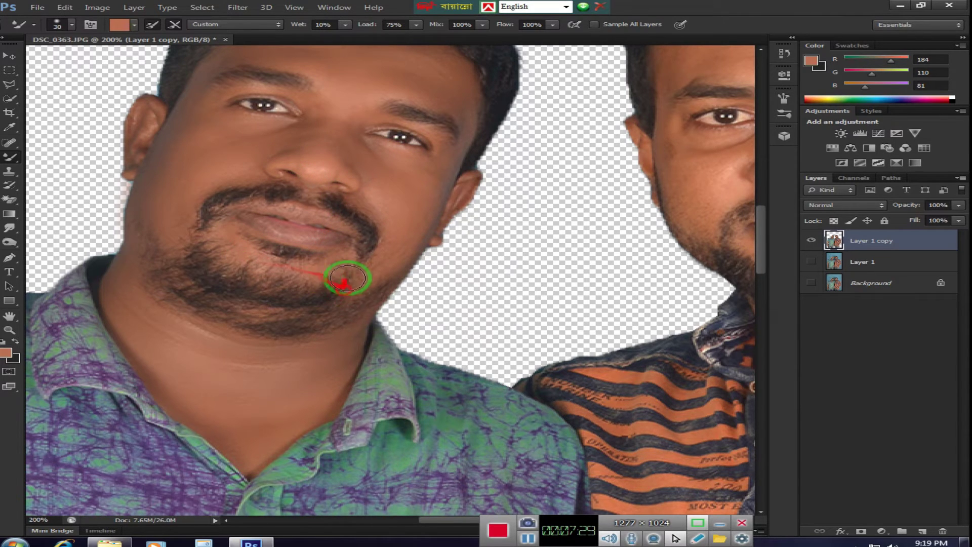
scroll(348, 265, "up", 5)
mouse_move(250, 189)
left_mouse_down()
mouse_move(373, 195)
mouse_move(424, 223)
mouse_move(323, 199)
mouse_move(322, 183)
mouse_move(239, 191)
mouse_move(323, 197)
mouse_move(238, 198)
mouse_move(228, 206)
mouse_move(258, 168)
mouse_move(352, 210)
mouse_move(434, 227)
mouse_move(439, 206)
mouse_move(329, 190)
left_mouse_up()
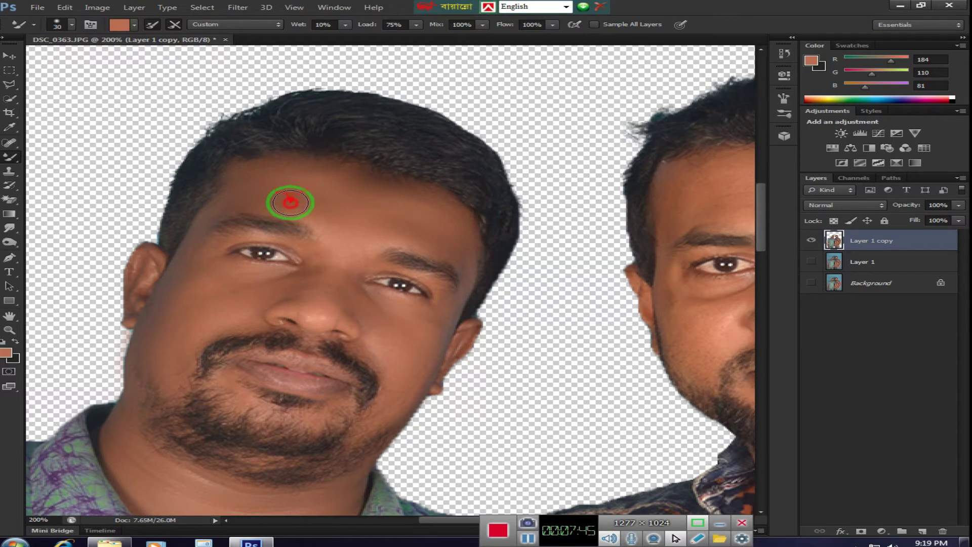
mouse_move(274, 196)
left_mouse_down()
mouse_move(440, 225)
mouse_move(241, 154)
mouse_move(437, 285)
left_mouse_up()
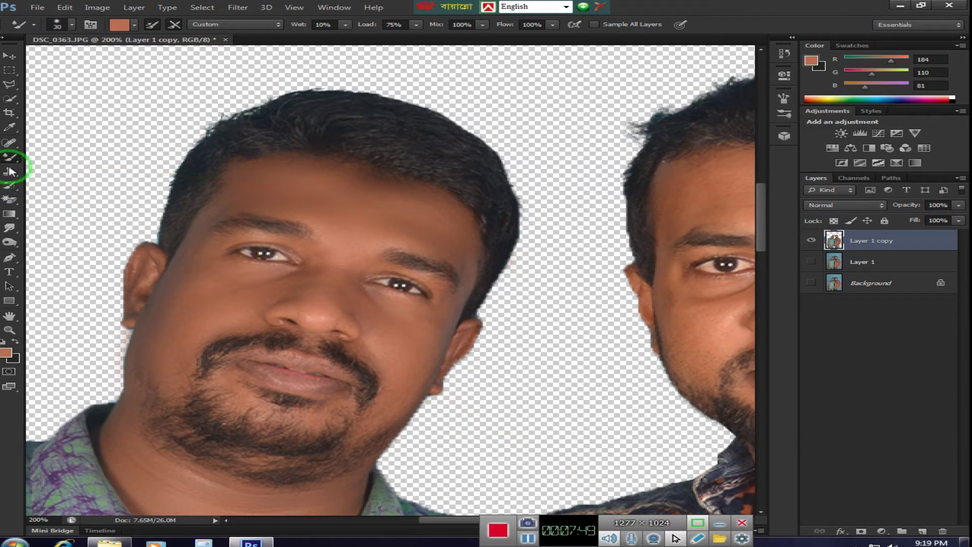
- Darken the left man's eyebrows with the Burn tool
left_click(10, 243)
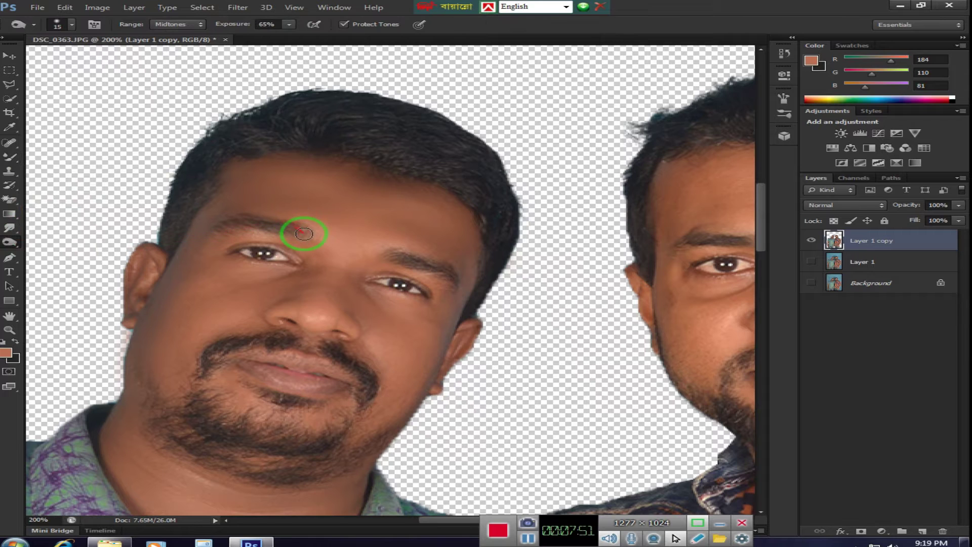
left_click_drag(239, 224, 401, 263)
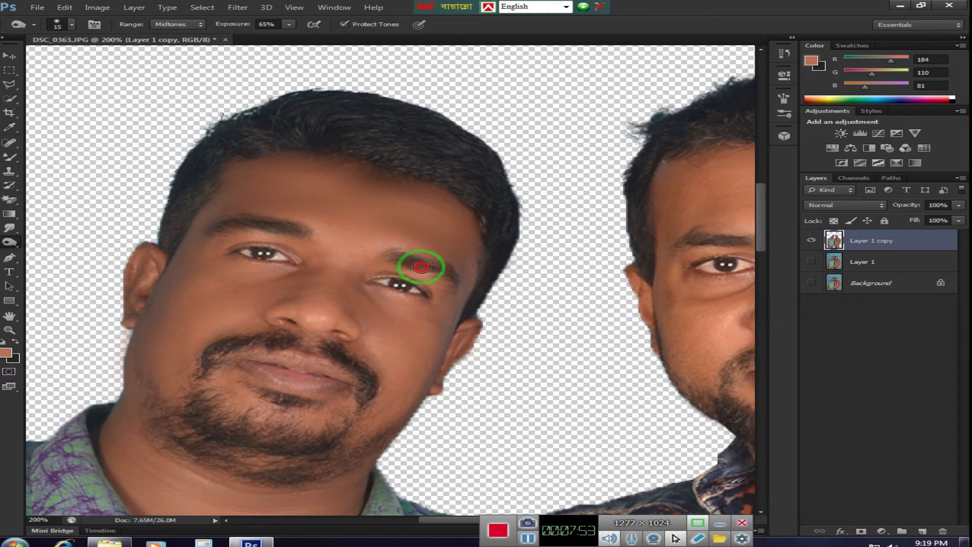
left_click_drag(453, 281, 314, 489)
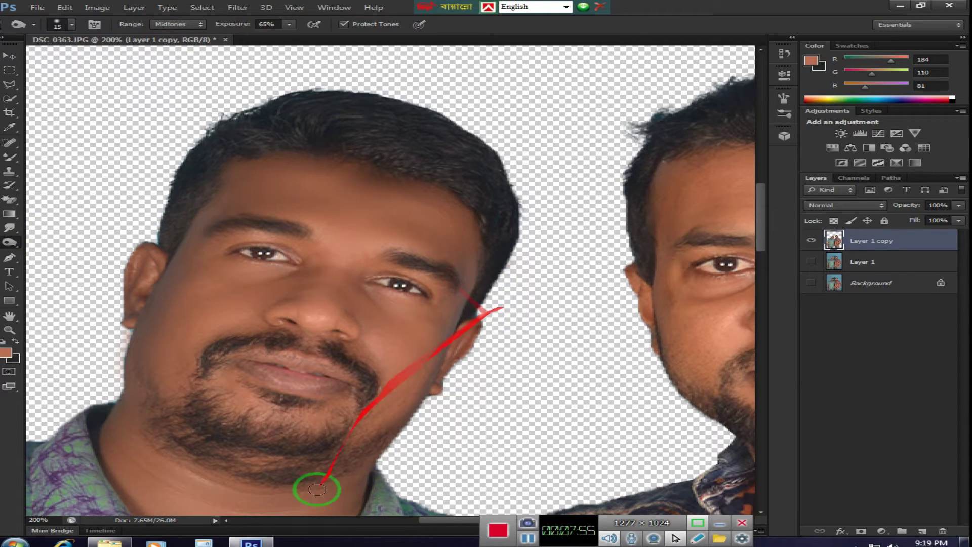
scroll(141, 506, "down", 2)
scroll(147, 469, "down", 2)
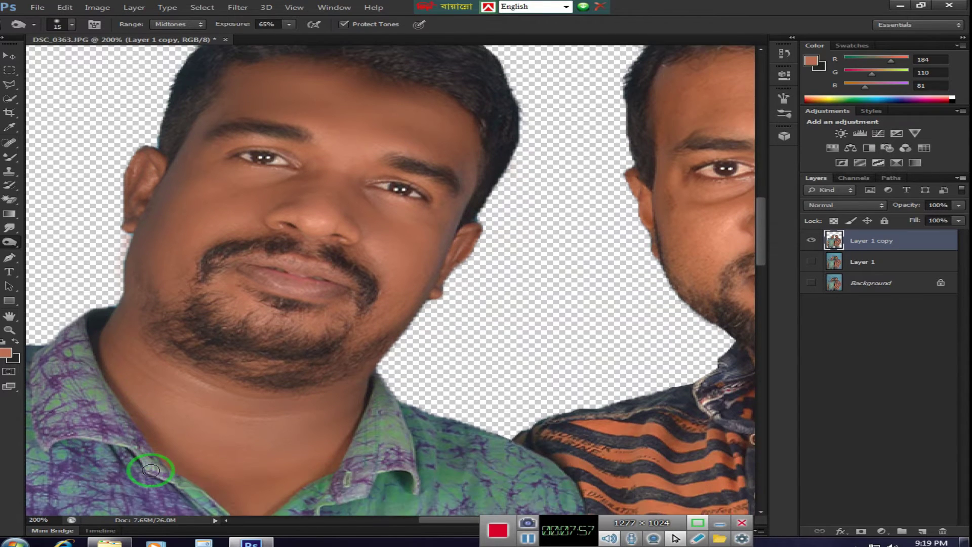
scroll(150, 455, "down", 1)
- Blend the jaw and chin down to the collar with the Mixer Brush, then pan to the second man's face
left_click(8, 154)
mouse_move(156, 274)
left_mouse_down()
mouse_move(143, 243)
mouse_move(455, 256)
left_mouse_up()
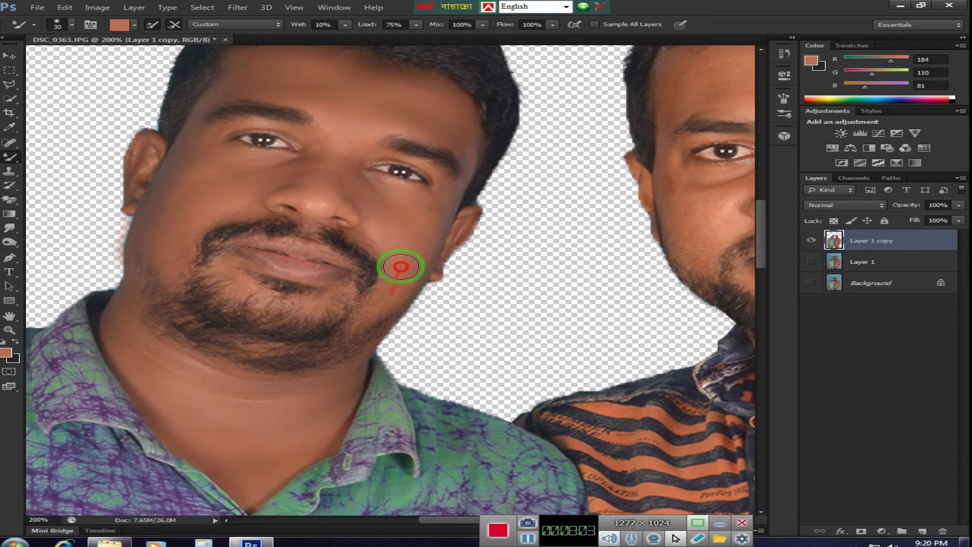
left_click_drag(388, 271, 391, 544)
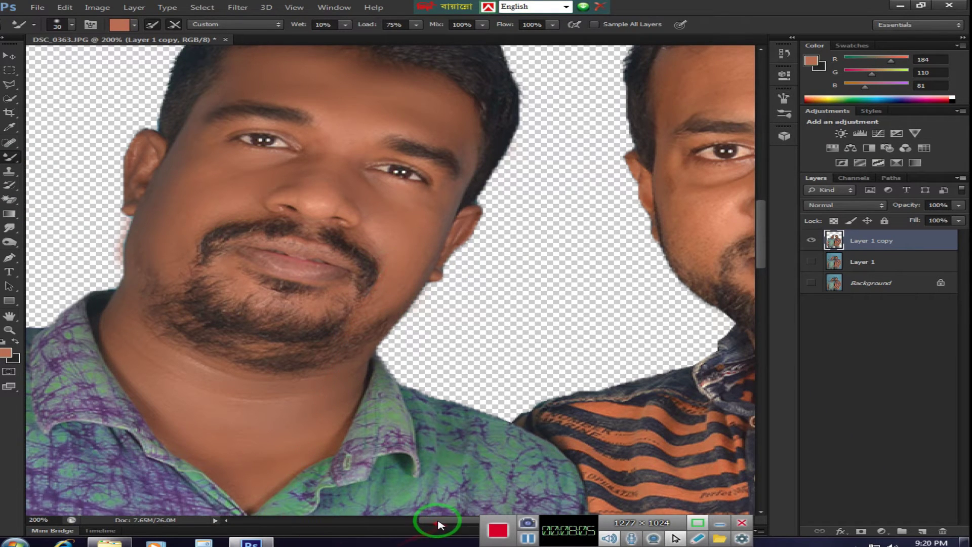
left_click_drag(434, 520, 481, 521)
scroll(402, 359, "up", 2)
- Sample the right man's skin tone (200/126/95) and set the Mixer Brush to size 50
scroll(403, 360, "up", 2)
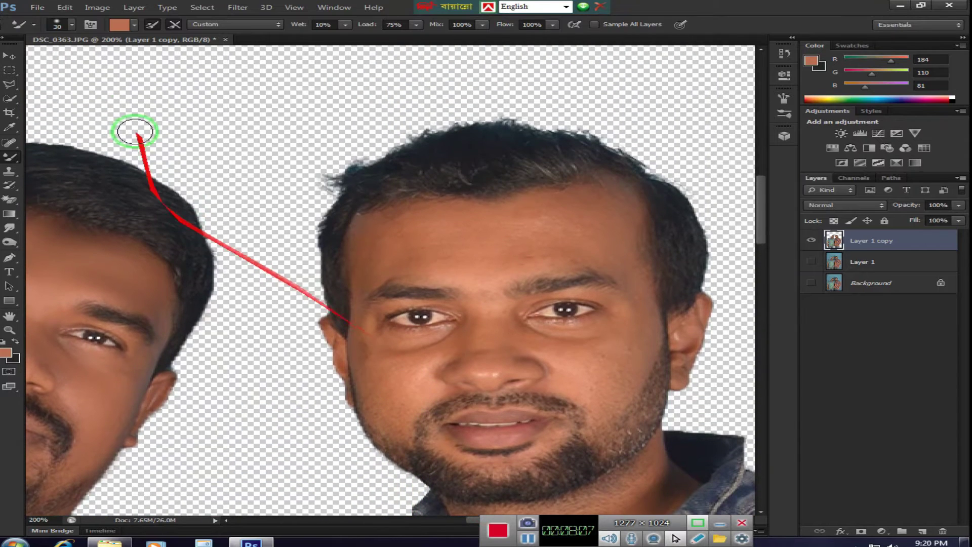
left_click(9, 126)
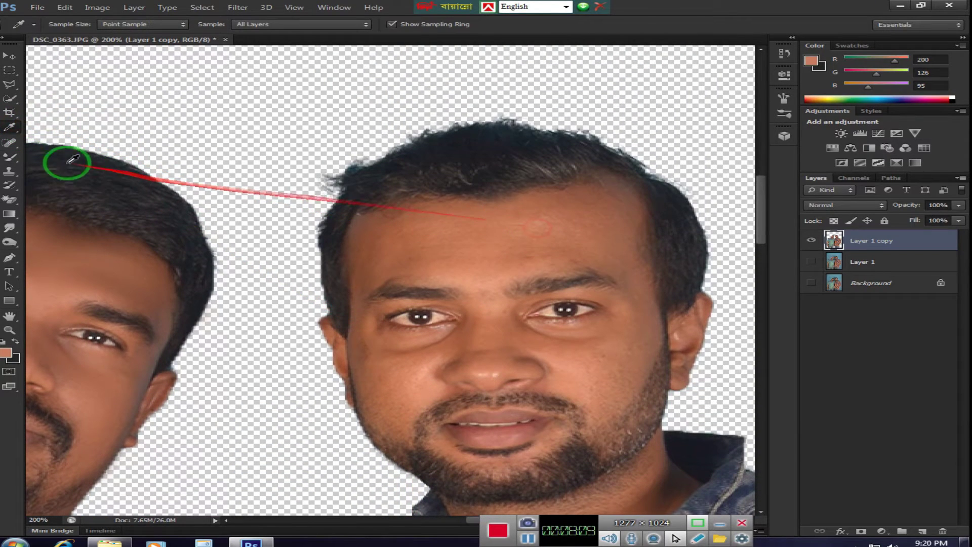
left_click(11, 157)
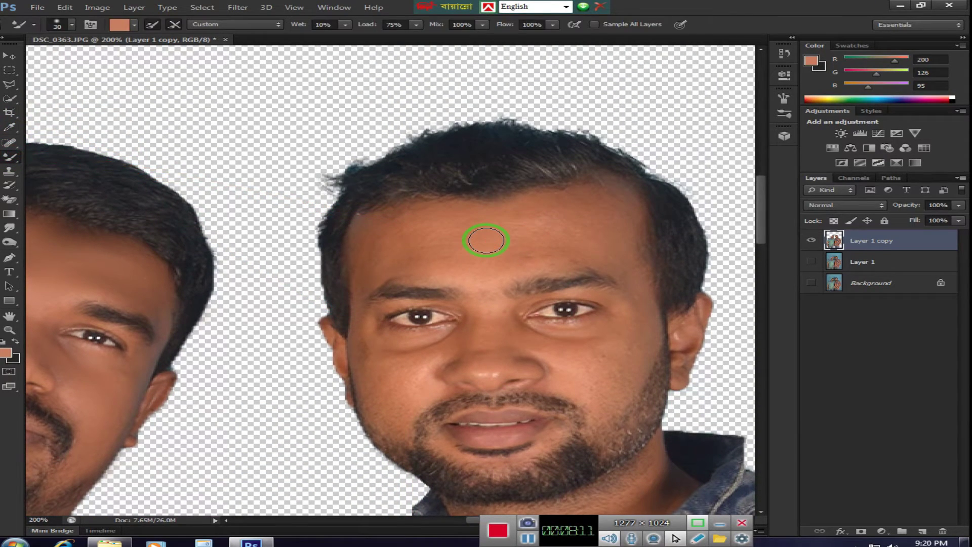
key("bracketright")
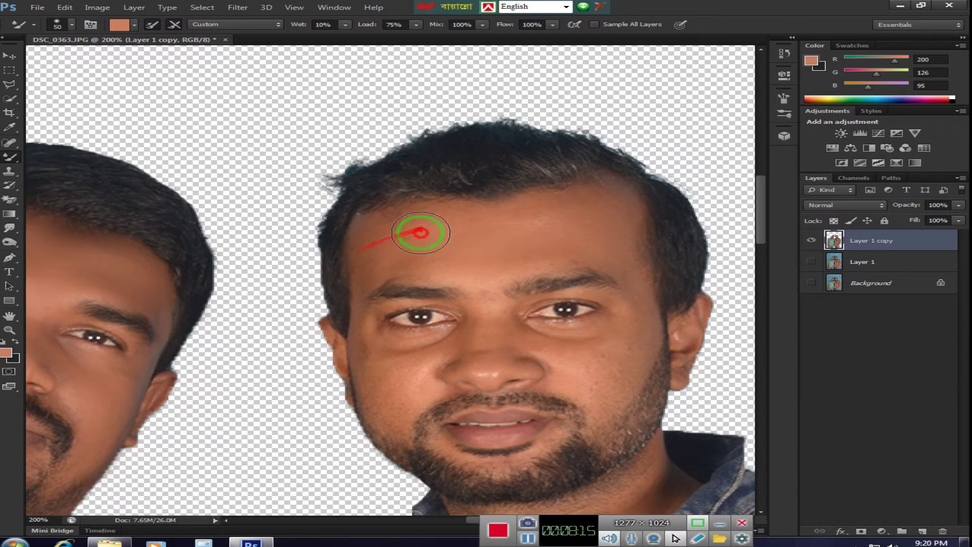
scroll(451, 265, "down", 3)
scroll(451, 265, "down", 3)
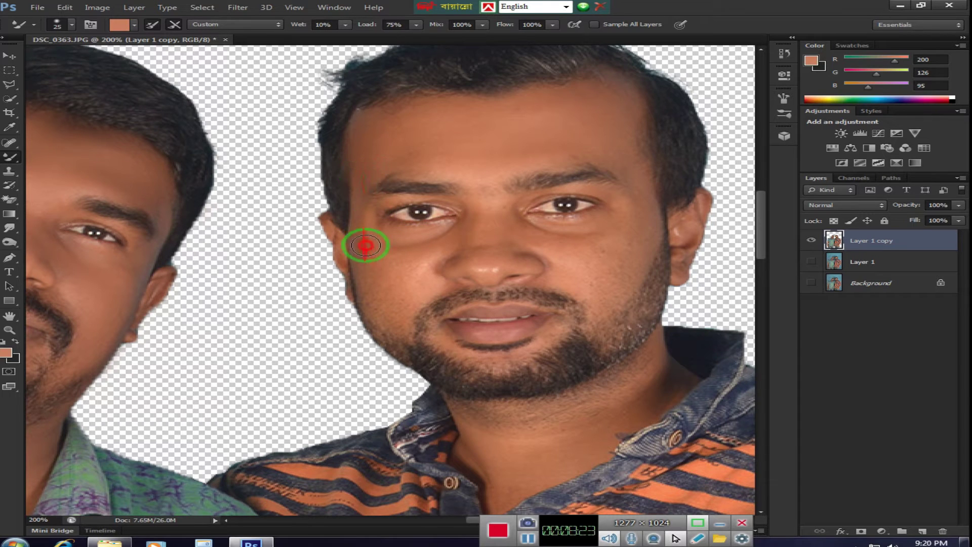
- Blend the right man's cheeks, nose, brow and forehead skin smooth
mouse_move(400, 316)
left_mouse_down()
mouse_move(420, 267)
mouse_move(369, 285)
mouse_move(413, 310)
mouse_move(438, 240)
left_mouse_up()
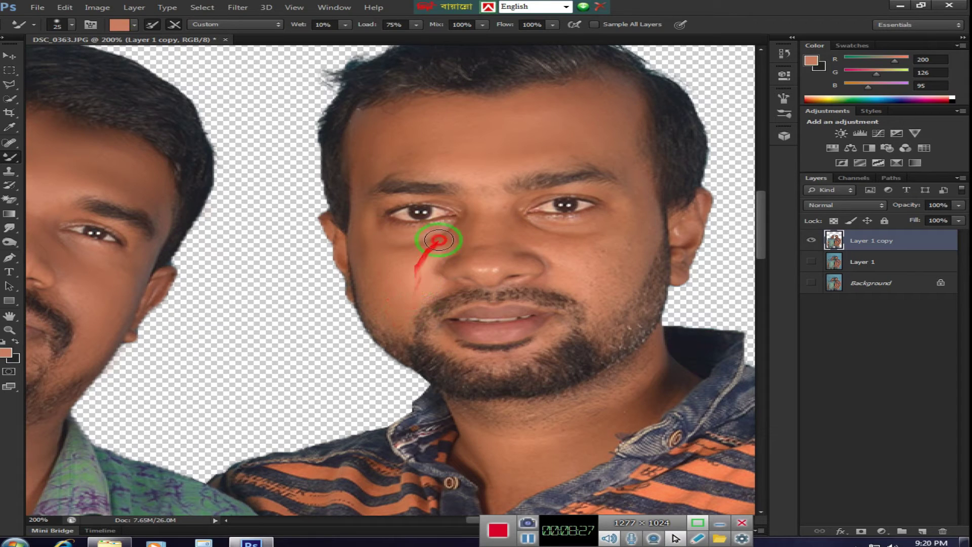
mouse_move(494, 200)
left_mouse_down()
mouse_move(429, 165)
mouse_move(511, 156)
left_mouse_up()
mouse_move(598, 154)
left_mouse_down()
mouse_move(603, 98)
mouse_move(627, 108)
mouse_move(638, 185)
left_mouse_up()
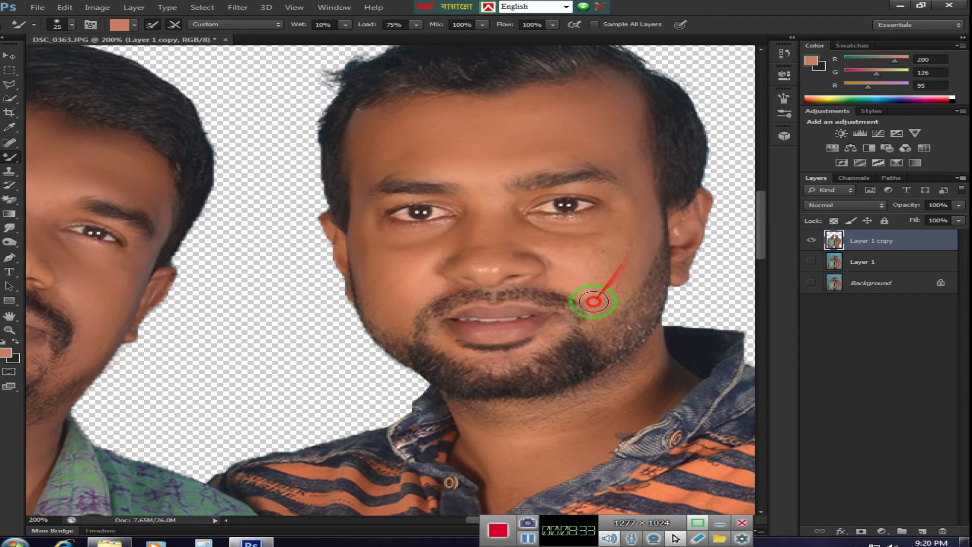
mouse_move(592, 272)
left_mouse_down()
mouse_move(627, 278)
mouse_move(527, 232)
mouse_move(610, 224)
left_mouse_up()
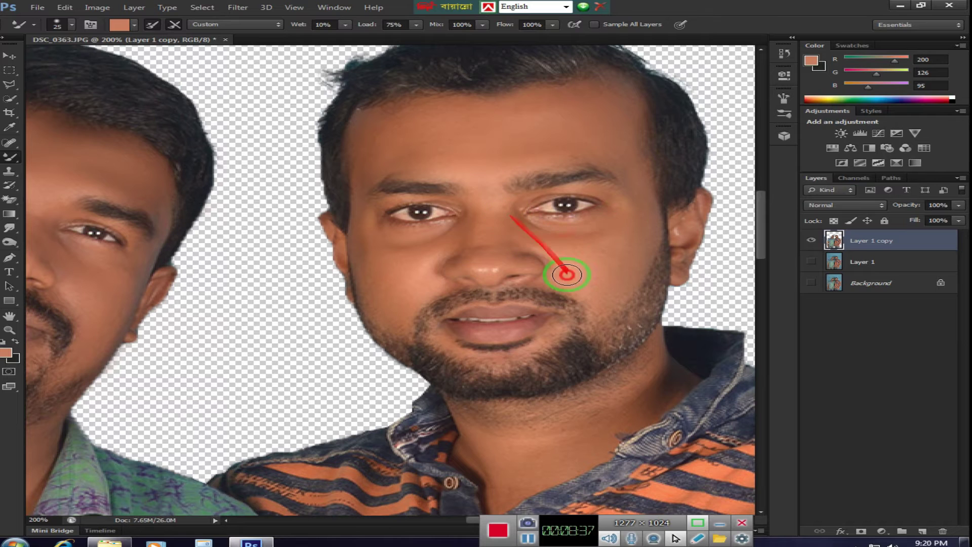
mouse_move(615, 268)
left_mouse_down()
mouse_move(510, 234)
mouse_move(484, 279)
mouse_move(461, 252)
mouse_move(554, 252)
mouse_move(482, 196)
mouse_move(542, 383)
mouse_move(486, 369)
mouse_move(482, 340)
mouse_move(579, 348)
mouse_move(568, 326)
mouse_move(647, 282)
mouse_move(673, 254)
mouse_move(658, 249)
mouse_move(643, 278)
mouse_move(543, 315)
mouse_move(593, 221)
left_mouse_up()
scroll(511, 296, "down", 3)
scroll(542, 315, "up", 1)
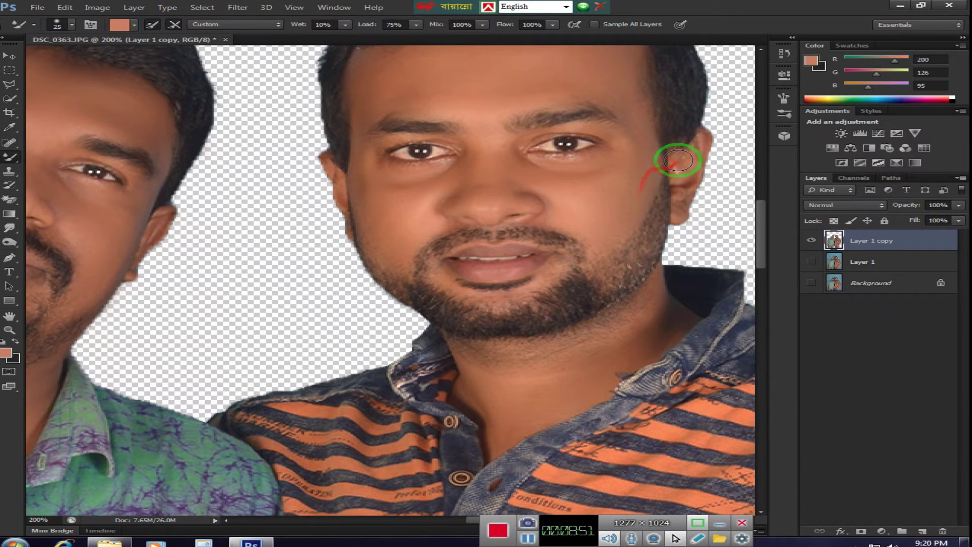
scroll(565, 223, "up", 2)
mouse_move(569, 219)
left_mouse_down()
mouse_move(631, 163)
mouse_move(616, 134)
mouse_move(356, 190)
left_mouse_up()
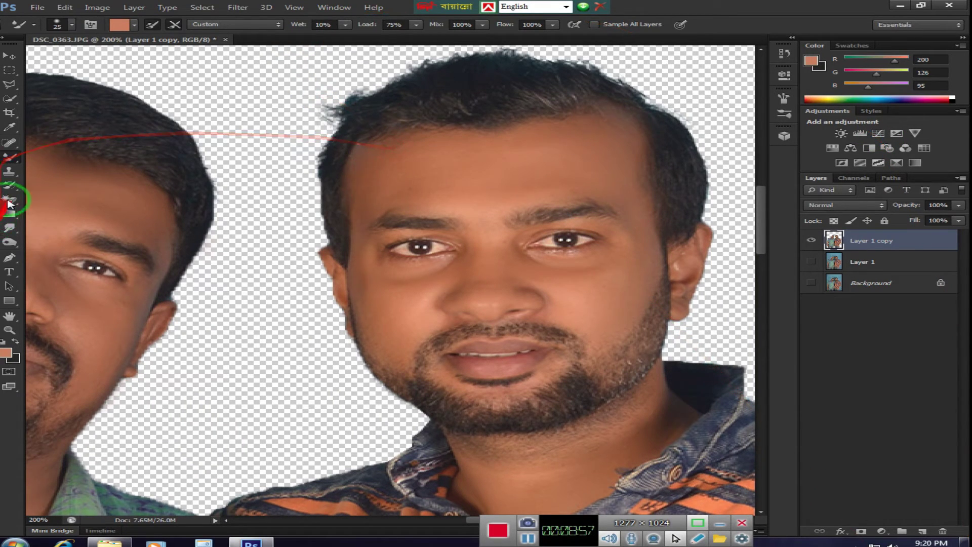
- Lighten the right man's eyebrow and hairline with Dodge at Midtones, 65% exposure
left_click(9, 243)
left_click_drag(373, 225, 429, 230)
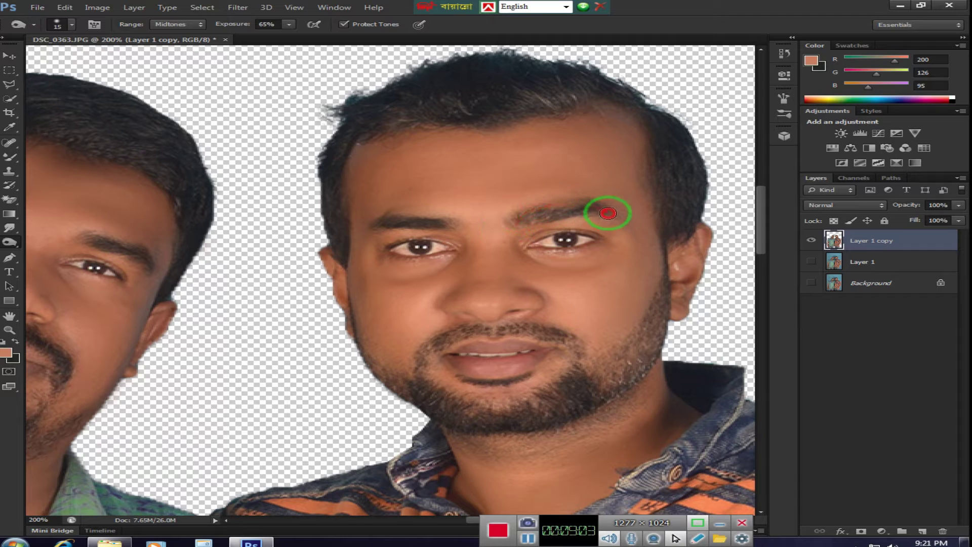
mouse_move(540, 113)
left_mouse_down()
mouse_move(472, 65)
mouse_move(576, 100)
mouse_move(483, 127)
mouse_move(494, 113)
mouse_move(447, 100)
mouse_move(419, 136)
mouse_move(598, 120)
mouse_move(549, 93)
mouse_move(623, 108)
mouse_move(685, 167)
mouse_move(691, 214)
mouse_move(669, 152)
mouse_move(691, 181)
left_mouse_up()
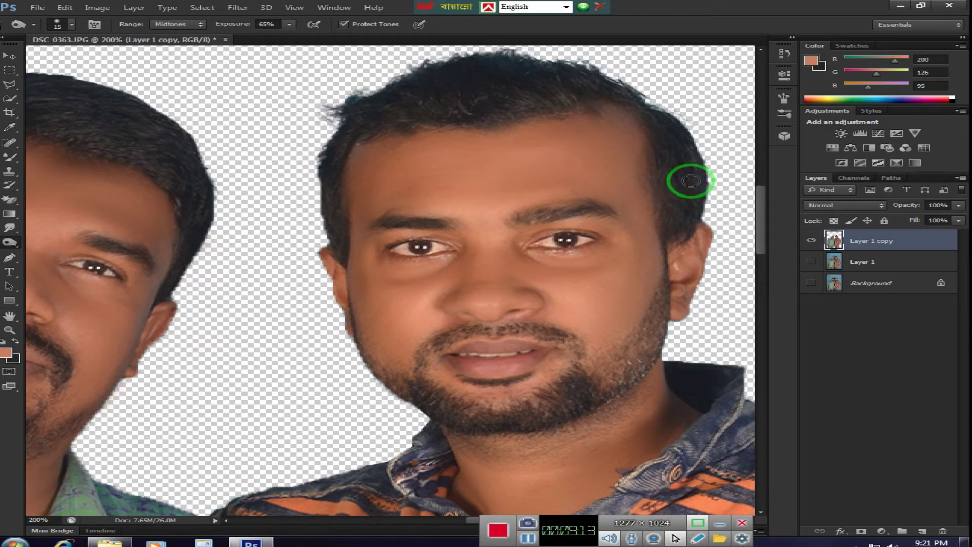
key("ctrl+minus")
key("ctrl+minus")
key("ctrl+minus")
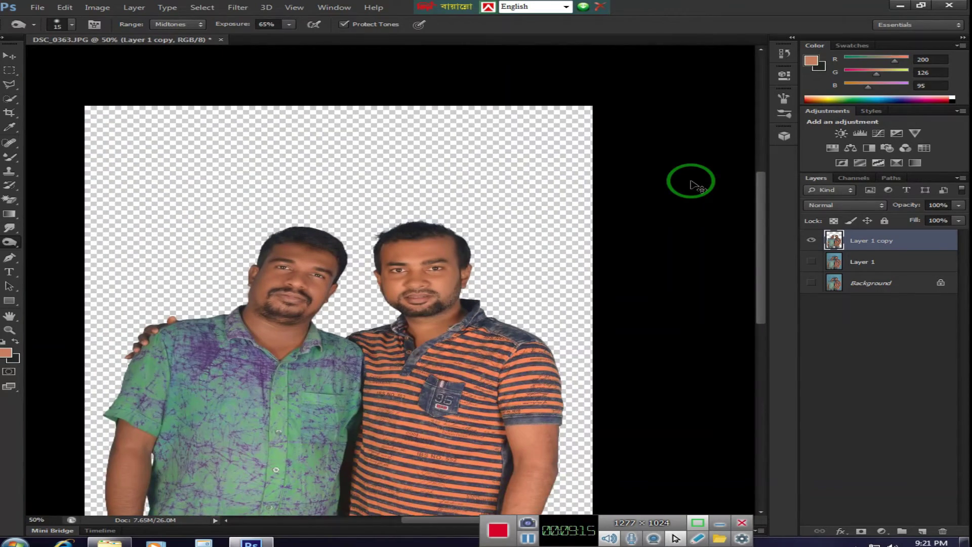
key("ctrl+minus")
key("ctrl+plus")
key("ctrl+plus")
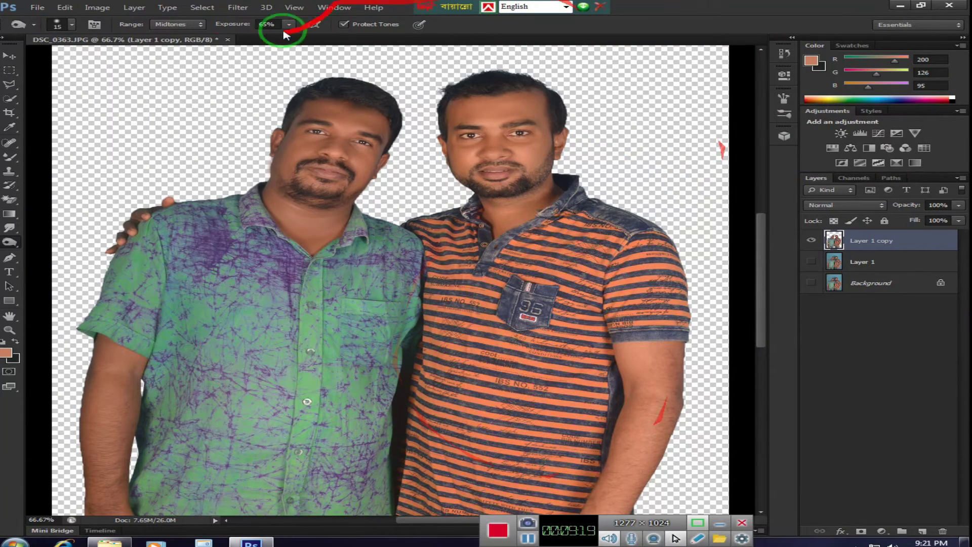
- Apply a Brightness/Contrast adjustment with Brightness 26 to the cut-out men
left_click(90, 9)
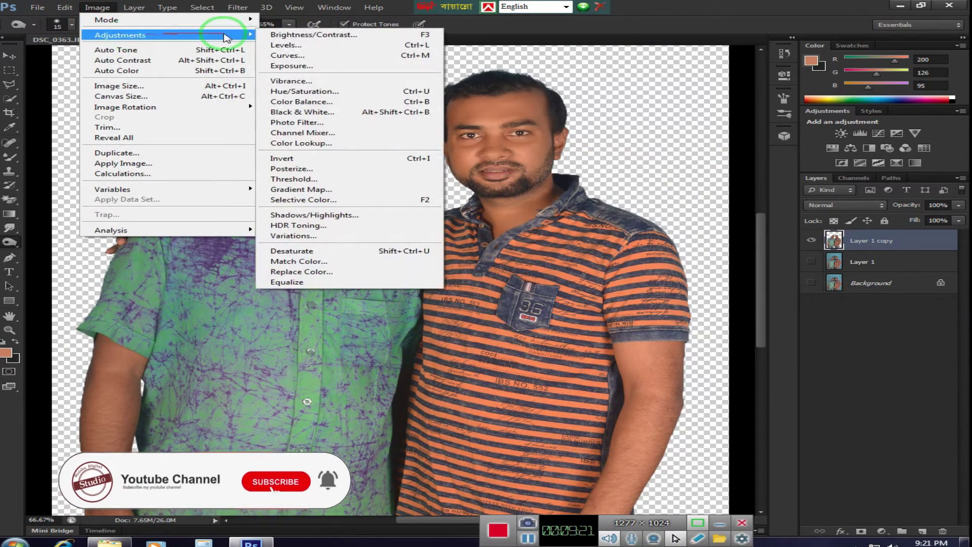
left_click(320, 34)
mouse_move(595, 136)
left_mouse_down()
mouse_move(619, 136)
mouse_move(592, 163)
mouse_move(632, 136)
mouse_move(597, 139)
mouse_move(608, 136)
mouse_move(610, 161)
mouse_move(594, 161)
left_mouse_up()
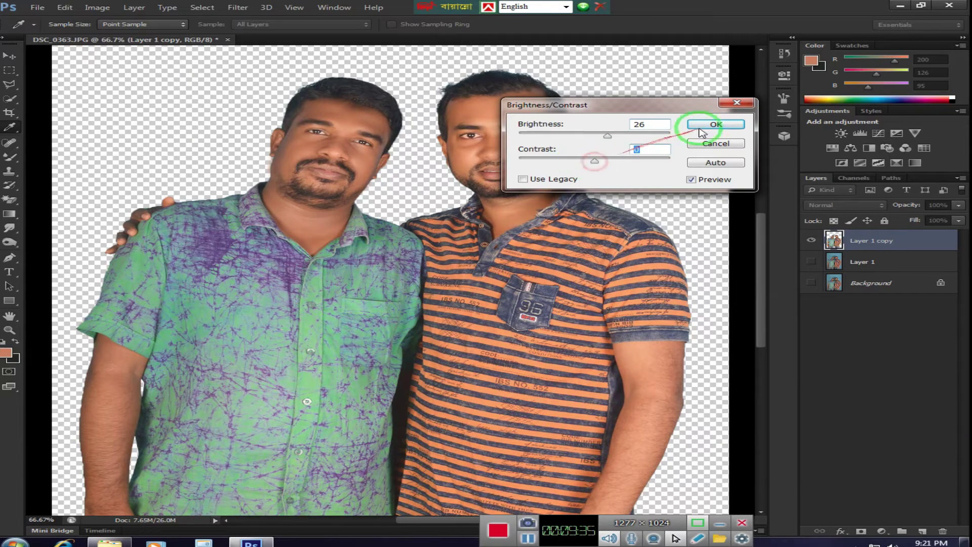
left_click(702, 131)
key("o")
key("ctrl+minus")
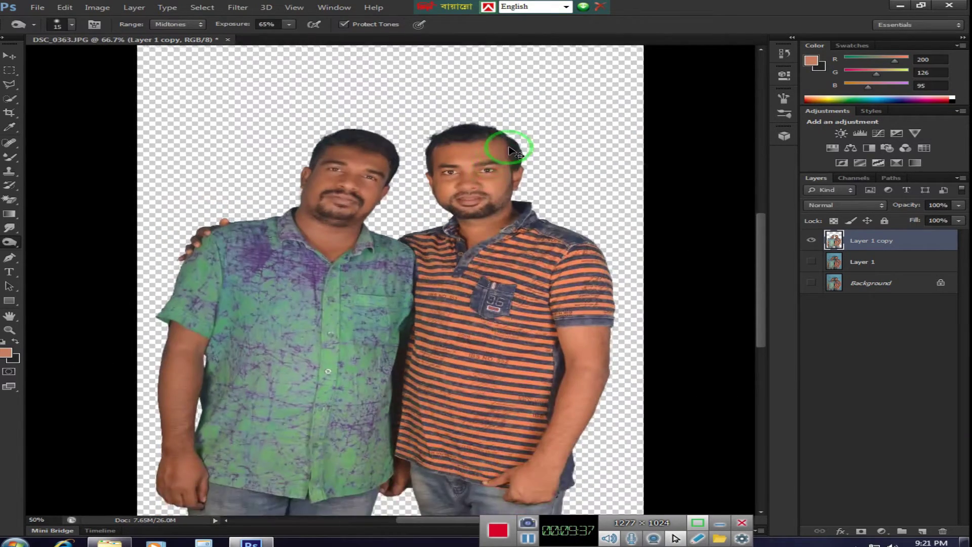
key("ctrl+minus")
key("ctrl+plus")
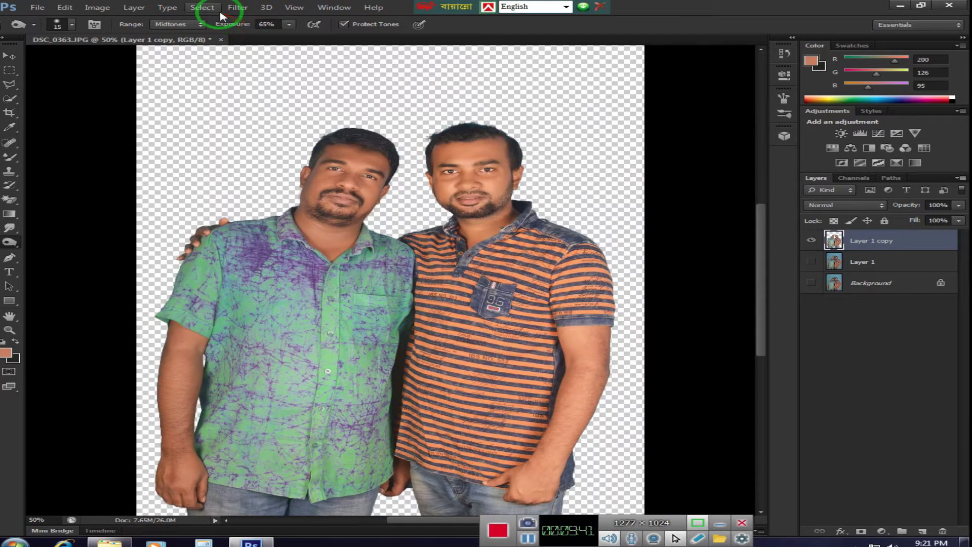
- In Selective Color, reduce cyan in the Reds and set their black to -8
left_click(97, 7)
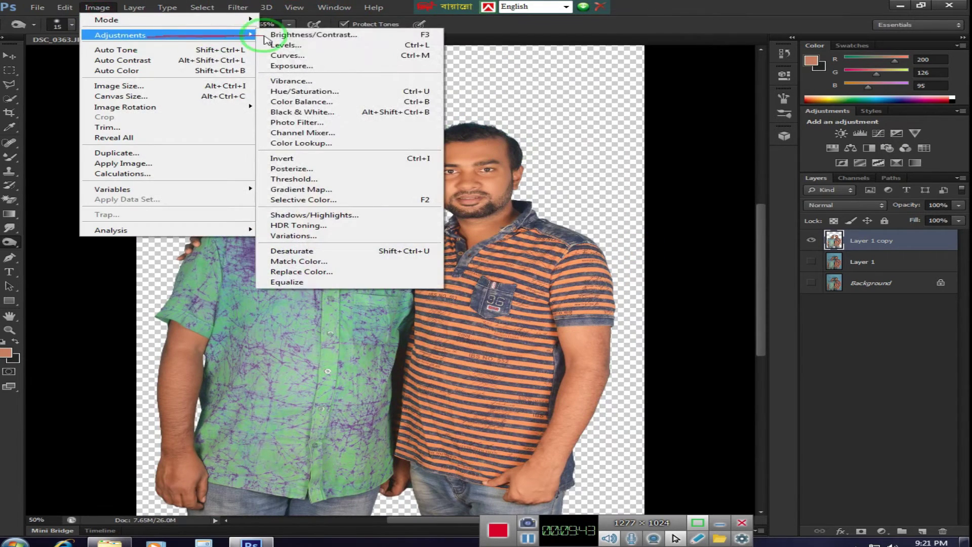
left_click(324, 192)
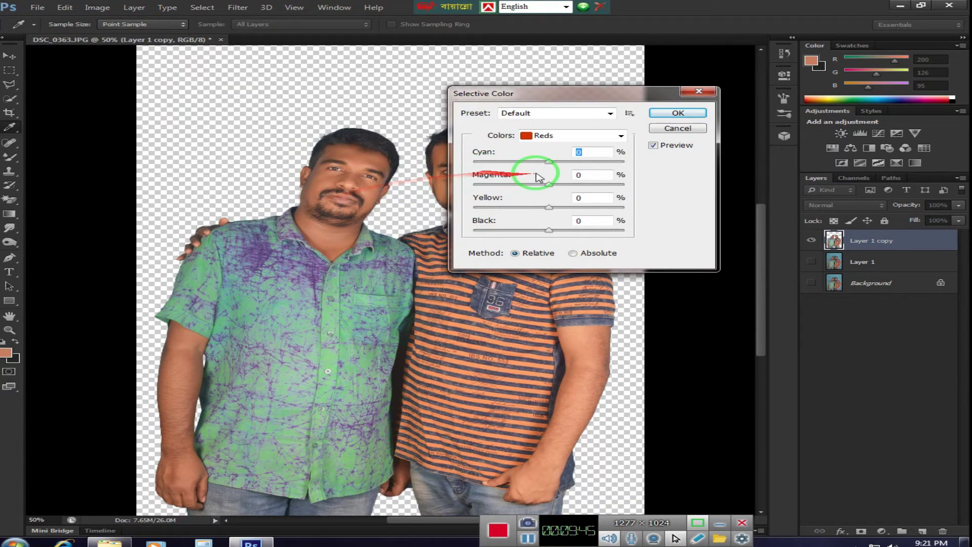
mouse_move(549, 161)
left_mouse_down()
mouse_move(515, 167)
mouse_move(514, 187)
mouse_move(537, 186)
mouse_move(505, 211)
mouse_move(544, 214)
mouse_move(543, 233)
left_mouse_up()
left_click_drag(517, 236, 543, 233)
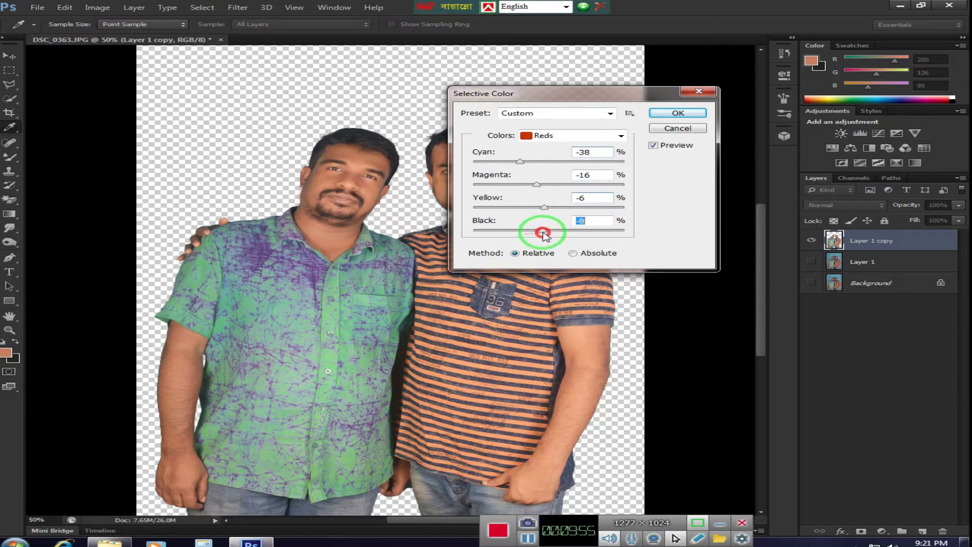
- Reduce cyan and black in the Yellows
left_click(621, 135)
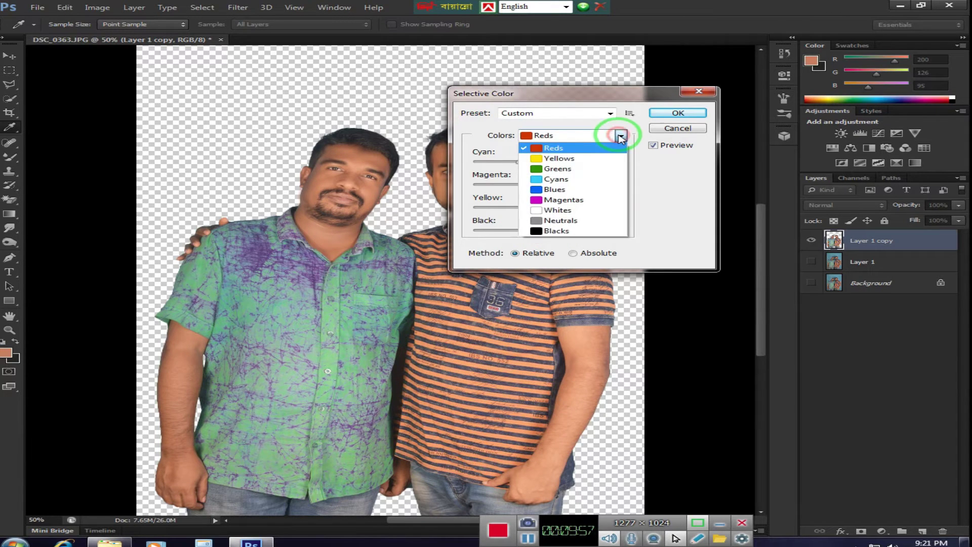
left_click(571, 160)
left_click_drag(548, 161, 477, 164)
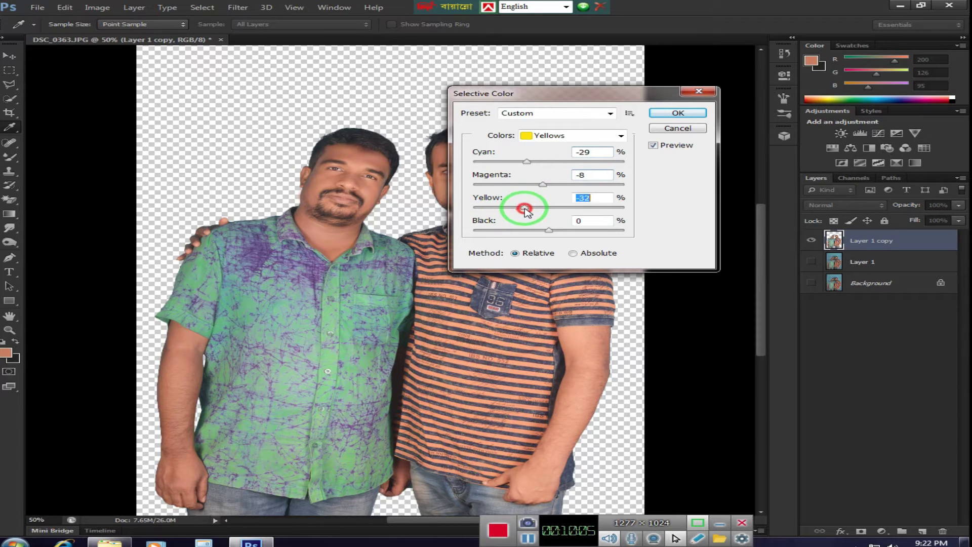
left_click_drag(550, 232, 503, 233)
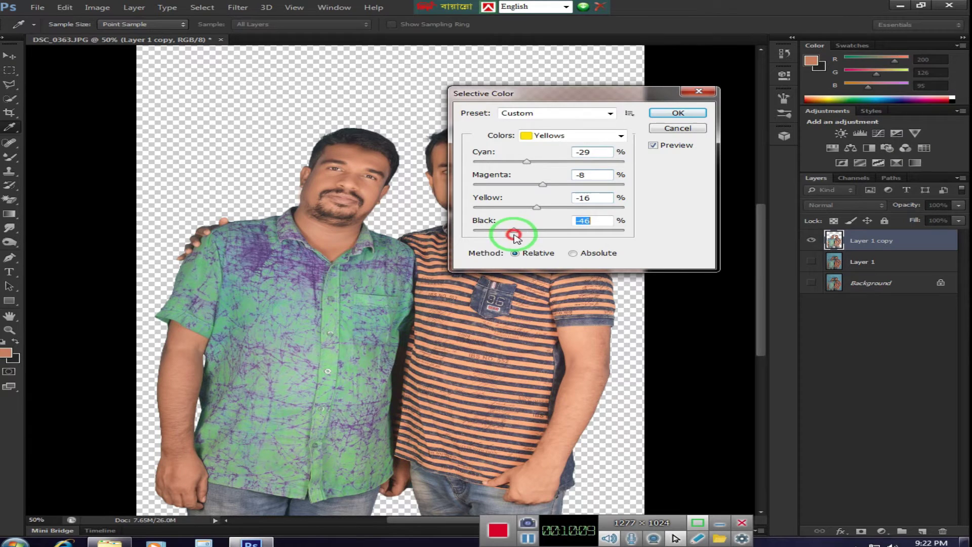
- Set the Greens to cyan +91, adjusted magenta and full black
left_click(611, 136)
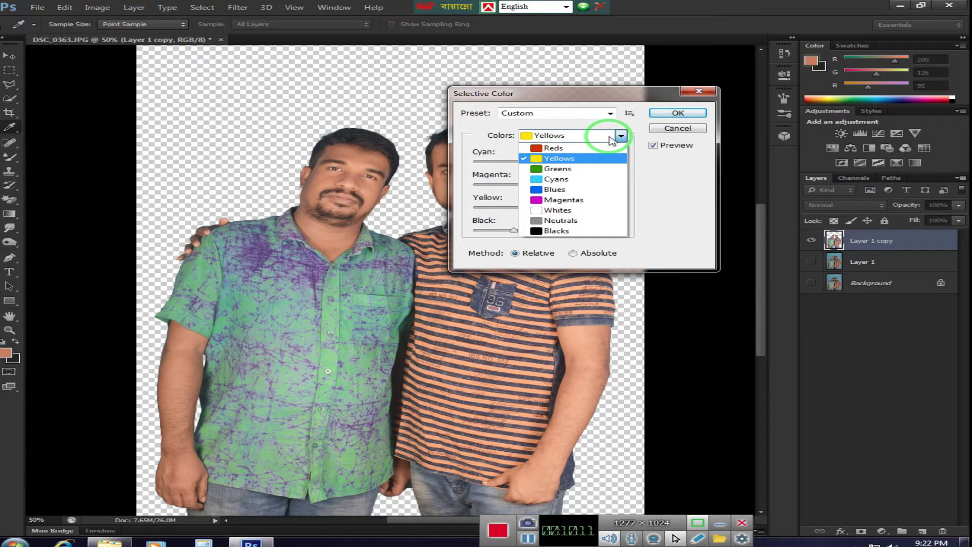
left_click(559, 169)
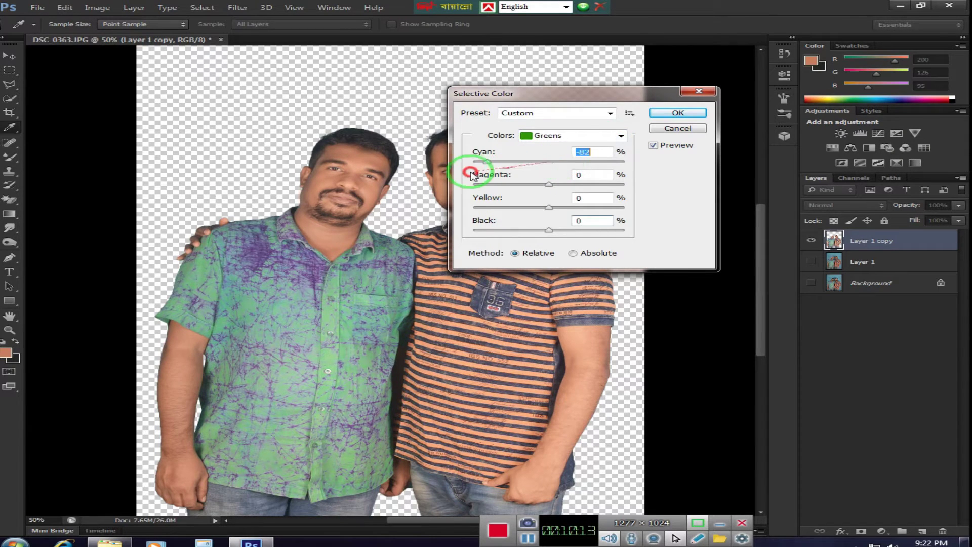
left_click_drag(550, 162, 618, 162)
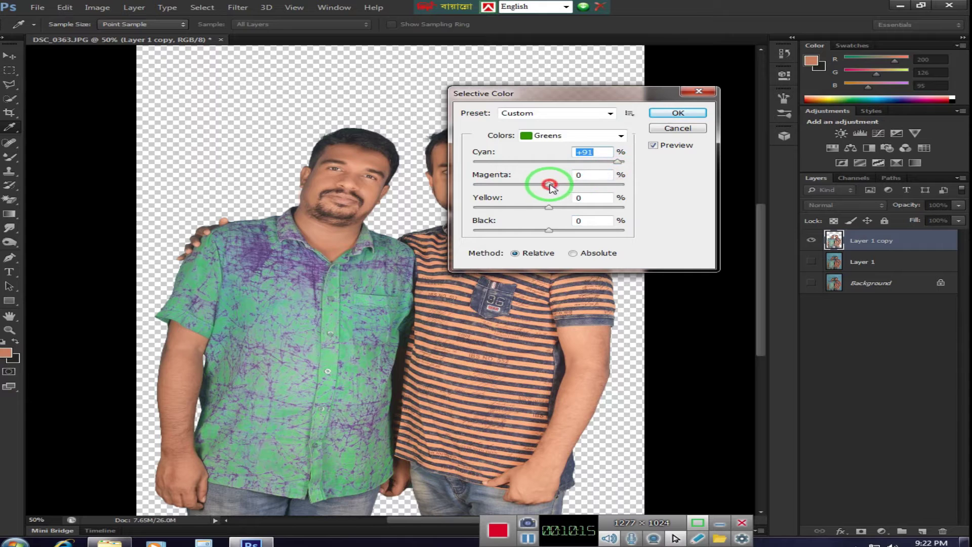
mouse_move(478, 185)
left_mouse_down()
mouse_move(450, 186)
mouse_move(620, 207)
left_mouse_up()
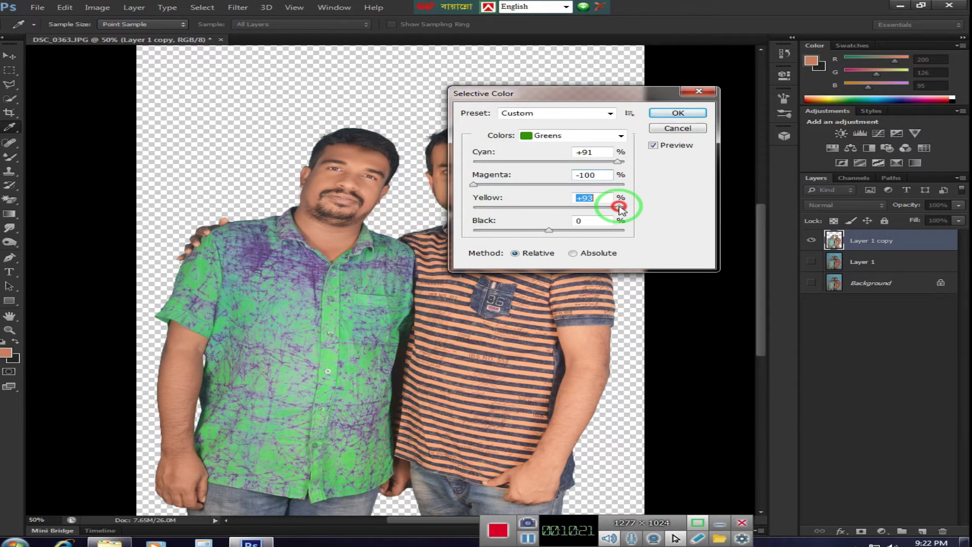
left_click_drag(552, 234, 628, 231)
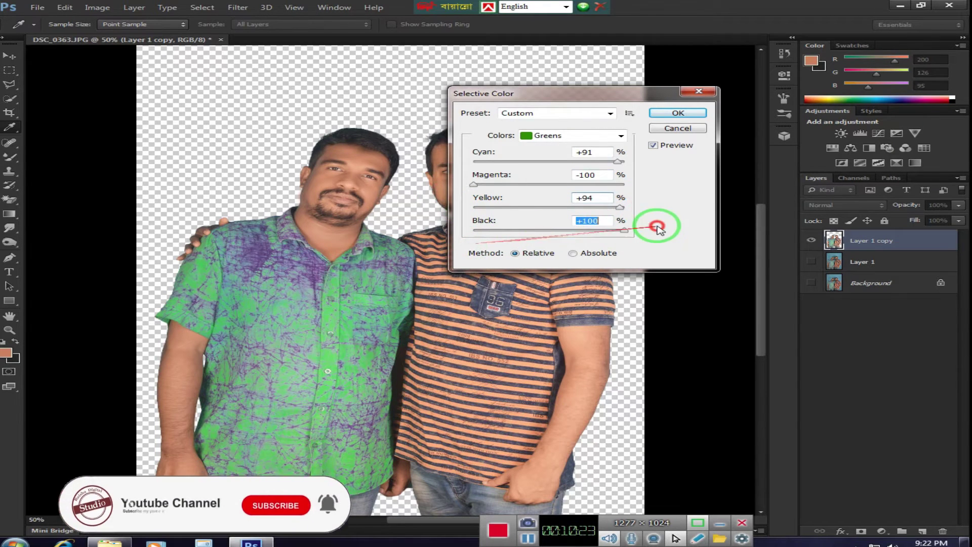
- In the Cyans, lower cyan, adjust magenta, add yellow and remove all black
left_click(622, 135)
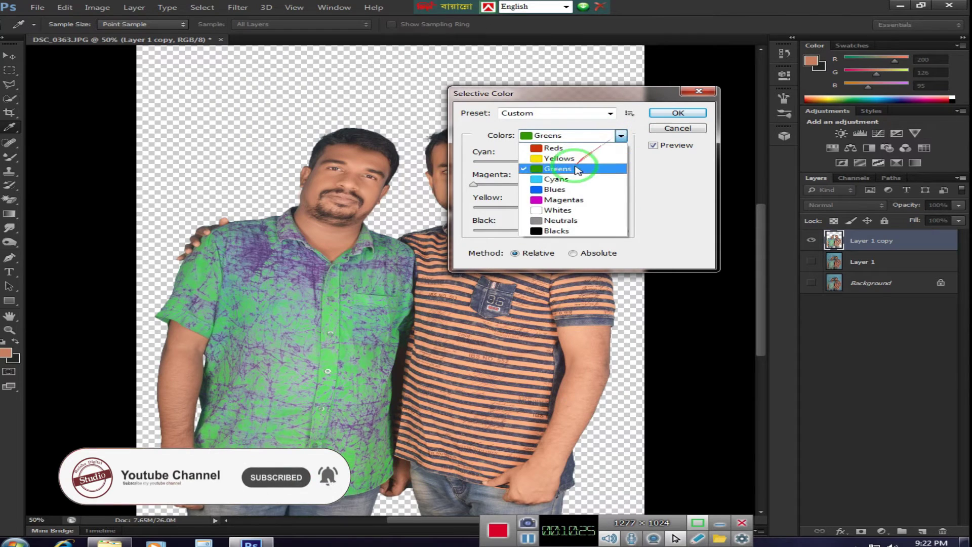
left_click(556, 179)
mouse_move(557, 162)
left_mouse_down()
mouse_move(471, 176)
mouse_move(613, 192)
mouse_move(467, 203)
left_mouse_up()
left_click(542, 184)
left_click_drag(550, 212, 635, 201)
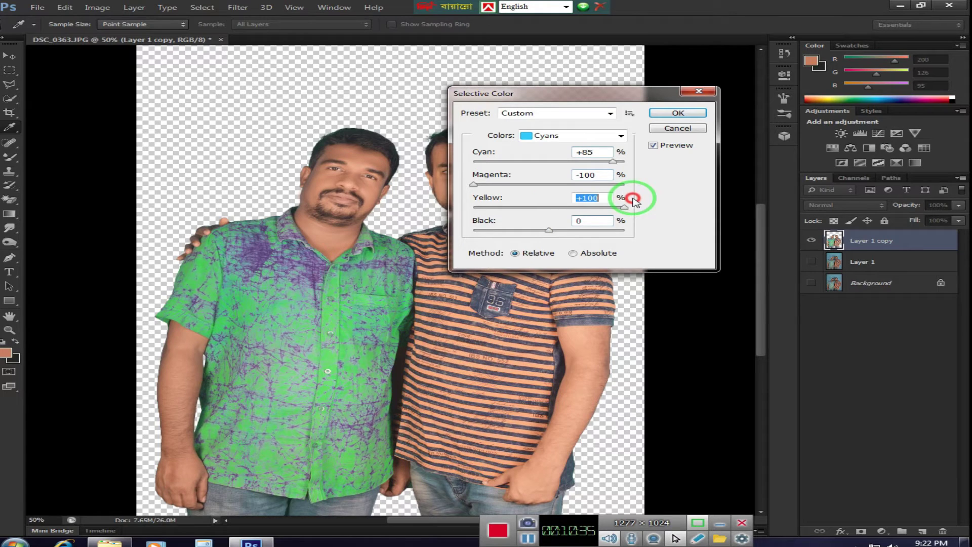
left_click_drag(548, 231, 475, 234)
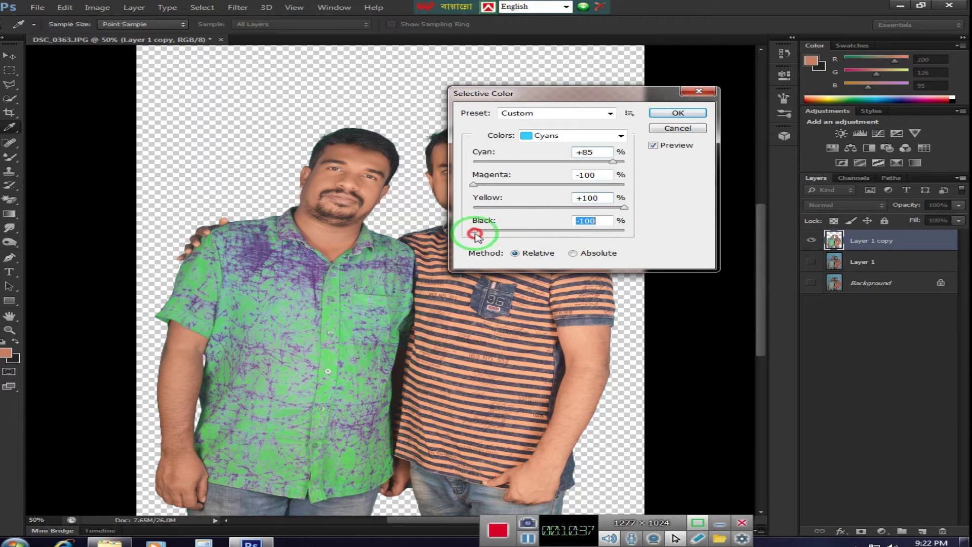
- Set the Blues to cyan -100, magenta +100, yellow -100, black +100
left_click(620, 136)
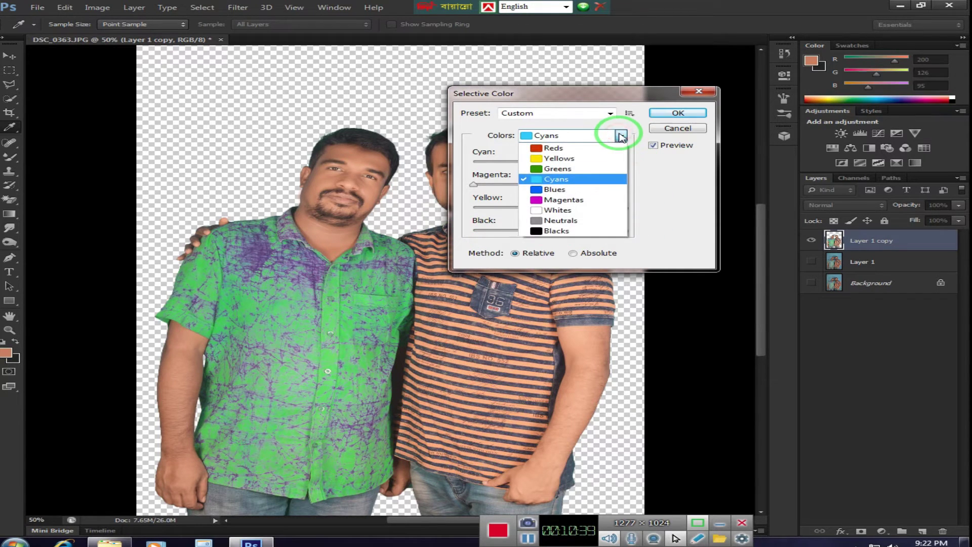
left_click(561, 195)
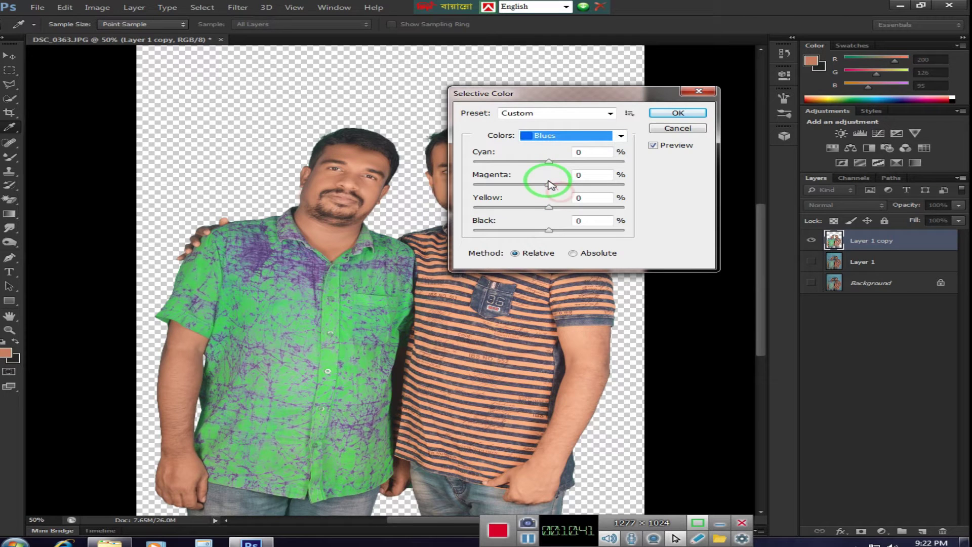
left_click_drag(550, 163, 529, 162)
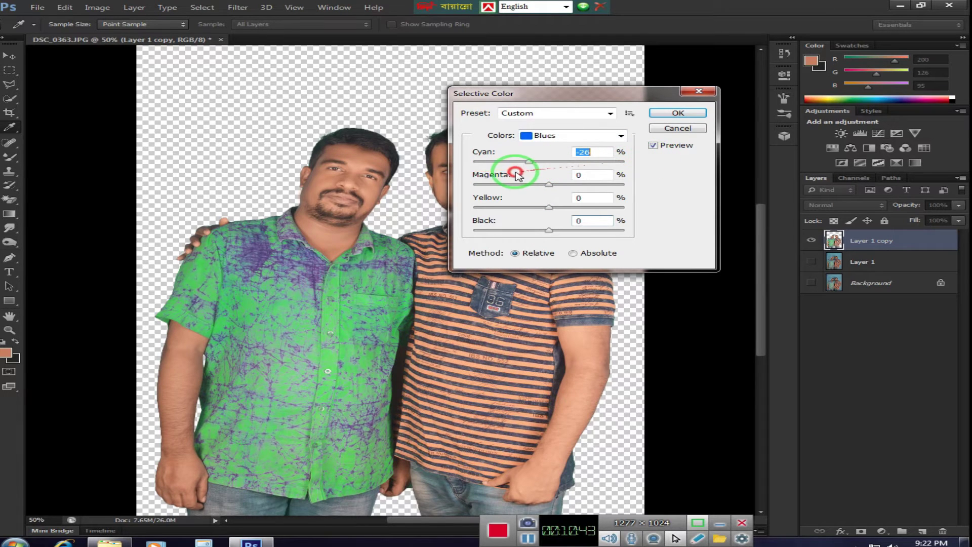
left_click_drag(619, 165, 458, 176)
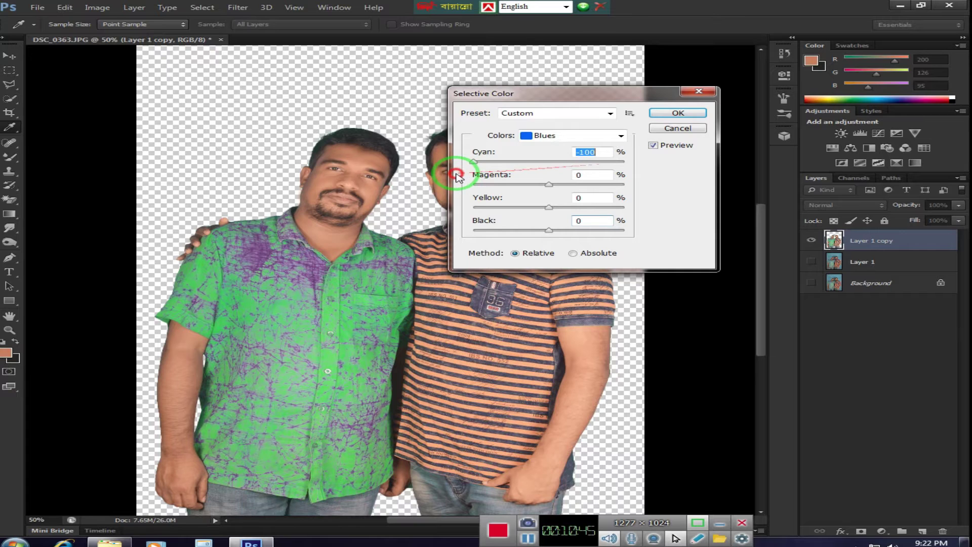
left_click_drag(546, 187, 628, 184)
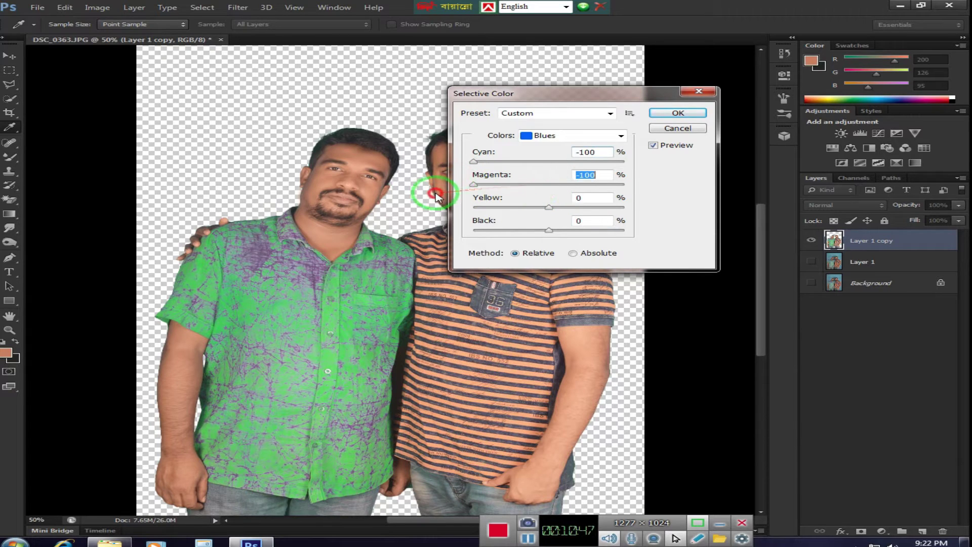
left_click_drag(548, 209, 457, 220)
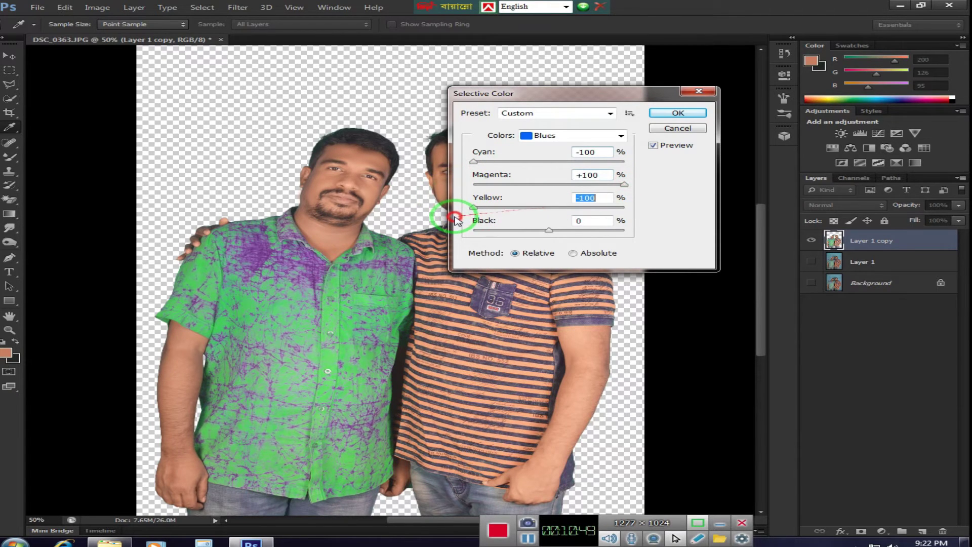
mouse_move(550, 231)
left_mouse_down()
mouse_move(640, 222)
mouse_move(495, 243)
mouse_move(694, 217)
left_mouse_up()
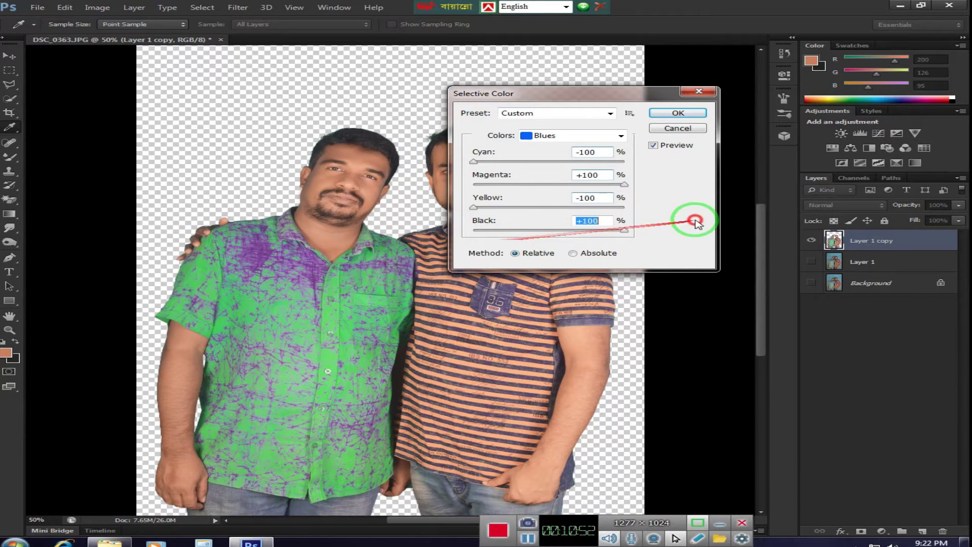
- Set the Magentas to cyan -89, magenta +100, yellow -100, black +100
left_click(621, 136)
left_click(582, 199)
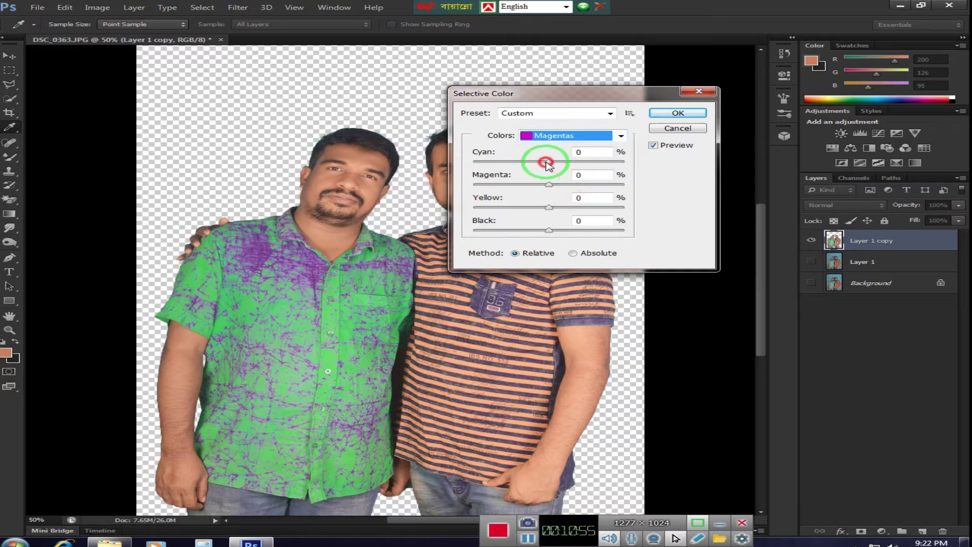
left_click_drag(546, 163, 486, 177)
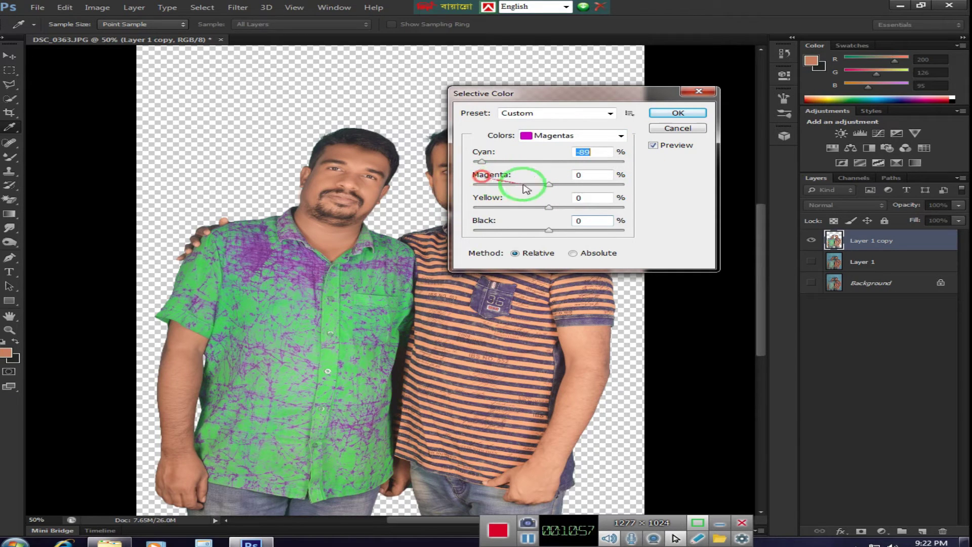
left_click_drag(552, 185, 637, 202)
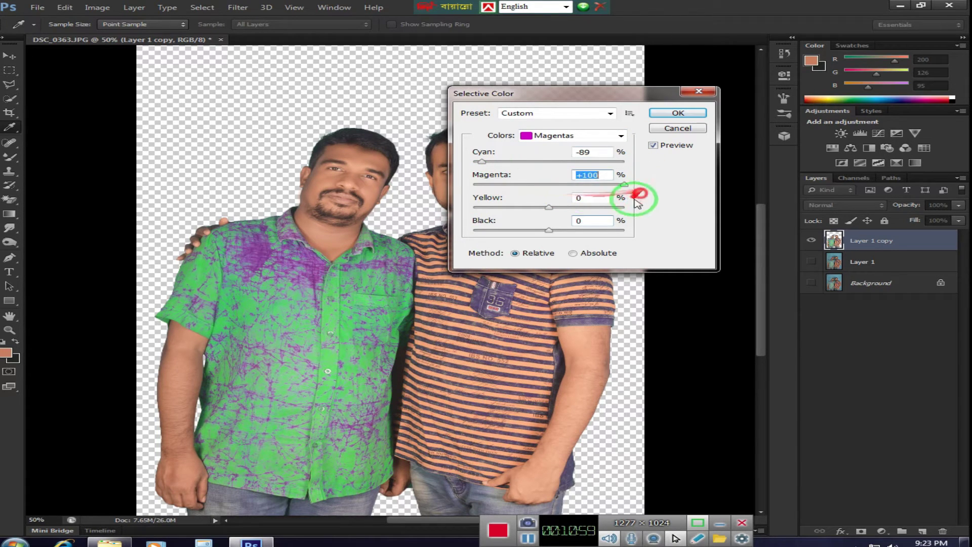
left_click_drag(549, 207, 474, 217)
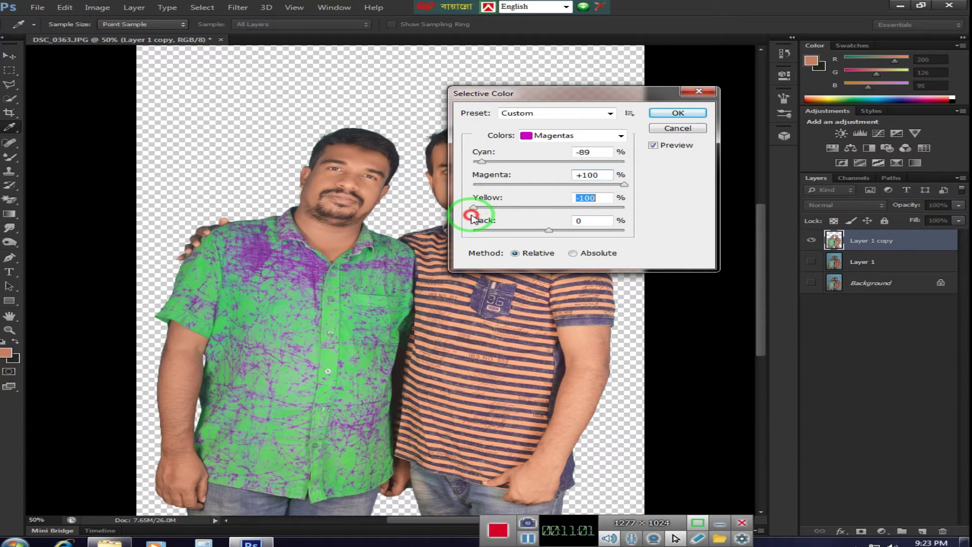
mouse_move(548, 230)
left_mouse_down()
mouse_move(684, 215)
mouse_move(688, 188)
left_mouse_up()
- Set the Blacks to about cyan +6, magenta +7, yellow +6, black +6 and apply
left_click(620, 136)
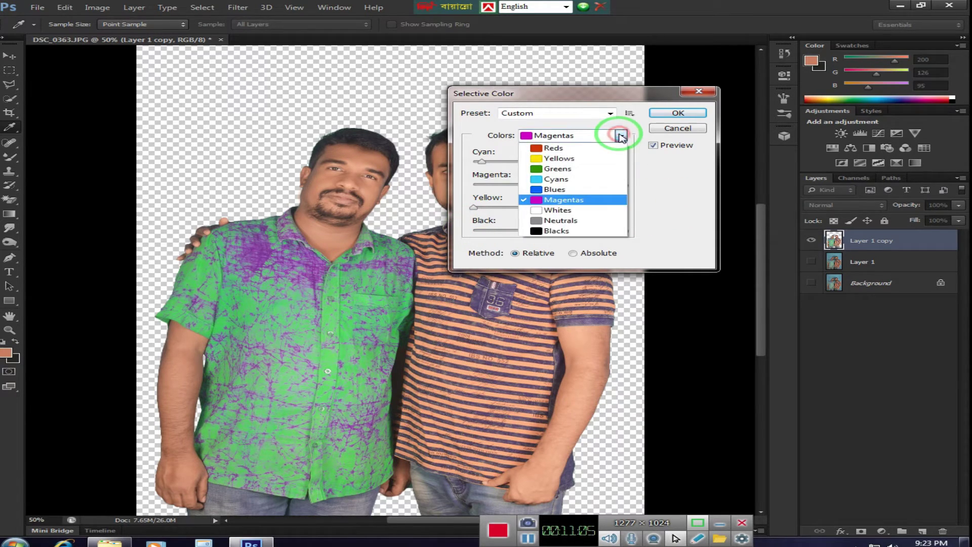
left_click(565, 231)
left_click_drag(551, 97, 635, 75)
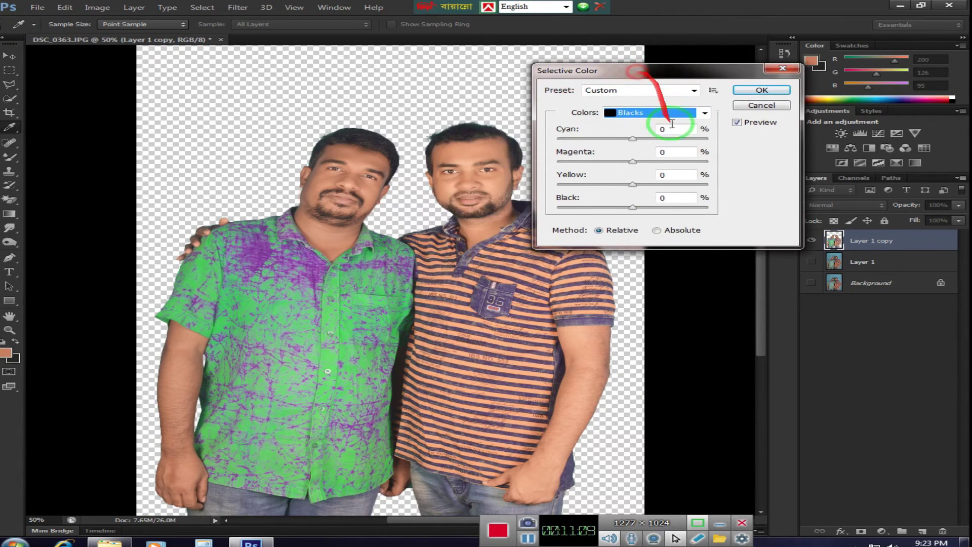
left_click_drag(635, 140, 611, 141)
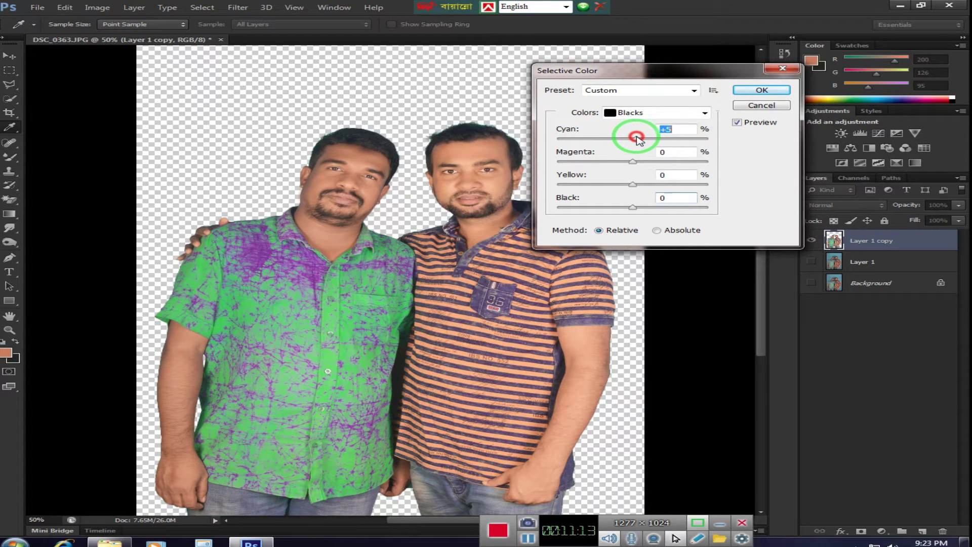
left_click_drag(633, 160, 640, 161)
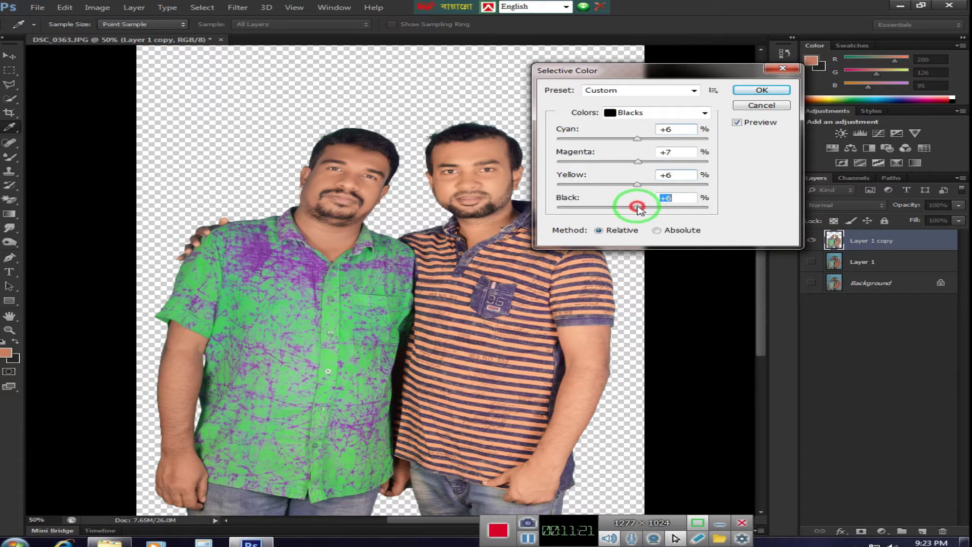
left_click(760, 90)
key("o")
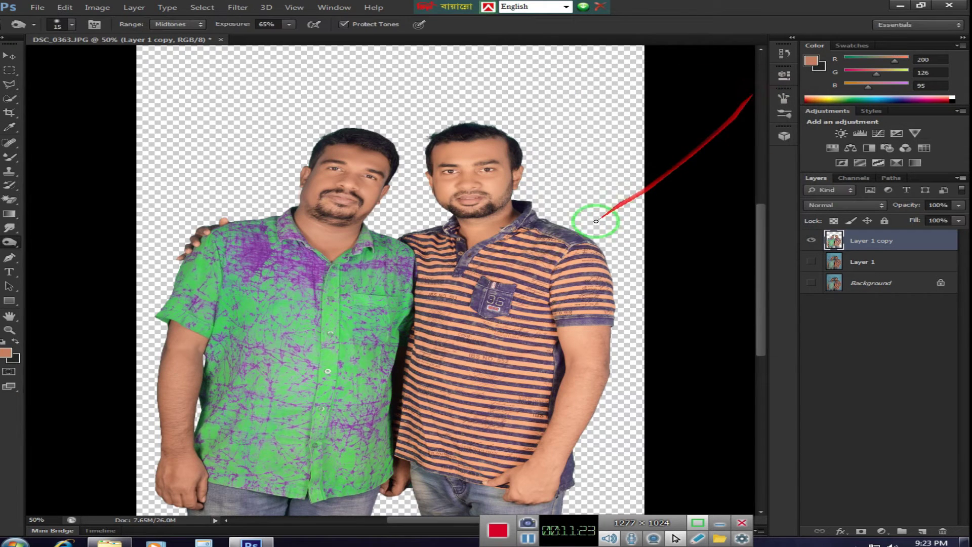
scroll(572, 243, "down", 1)
scroll(572, 243, "down", 1)
scroll(572, 243, "up", 1)
scroll(575, 242, "up", 1)
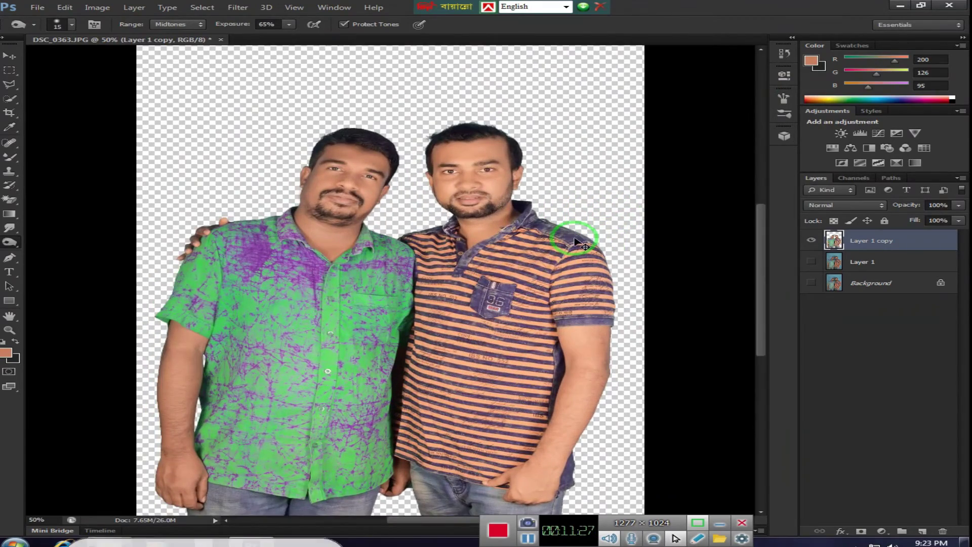
scroll(575, 242, "up", 1)
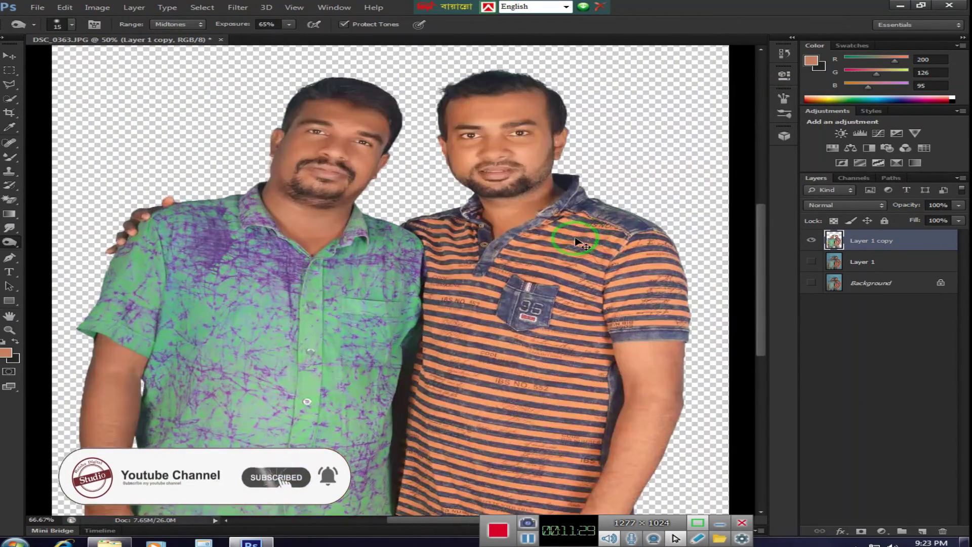
scroll(576, 240, "down", 1)
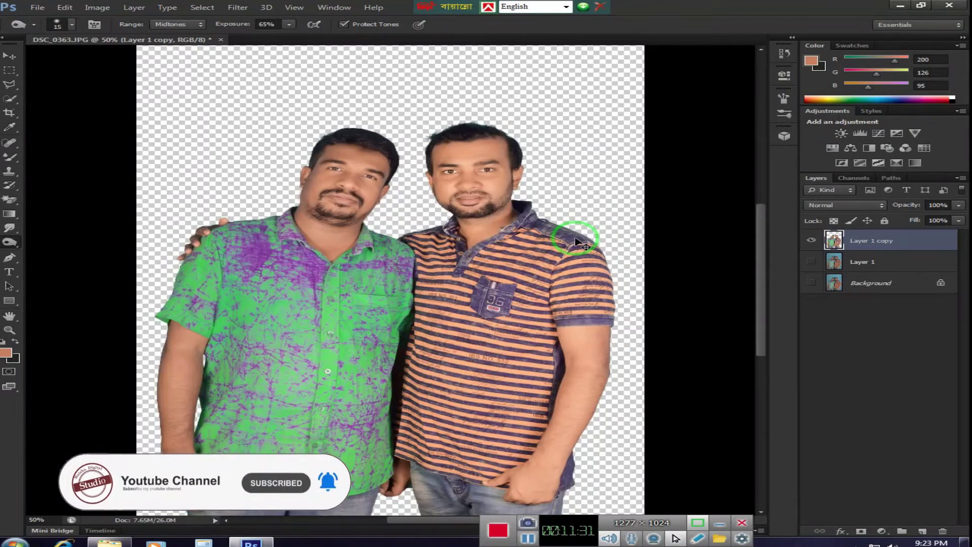
scroll(576, 239, "down", 1)
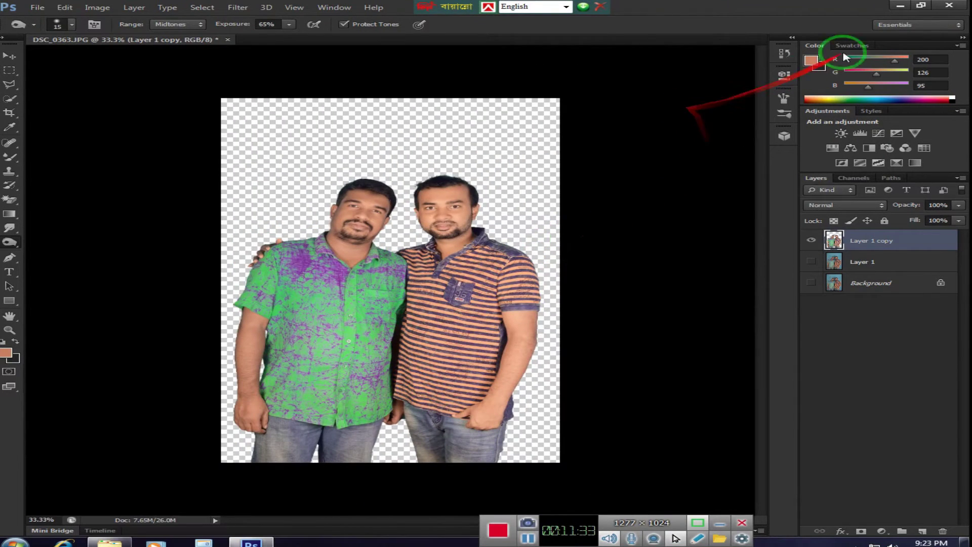
- Open the Blur Effects cb background hd desktop folder and drag a background image into Photoshop
left_click(899, 5)
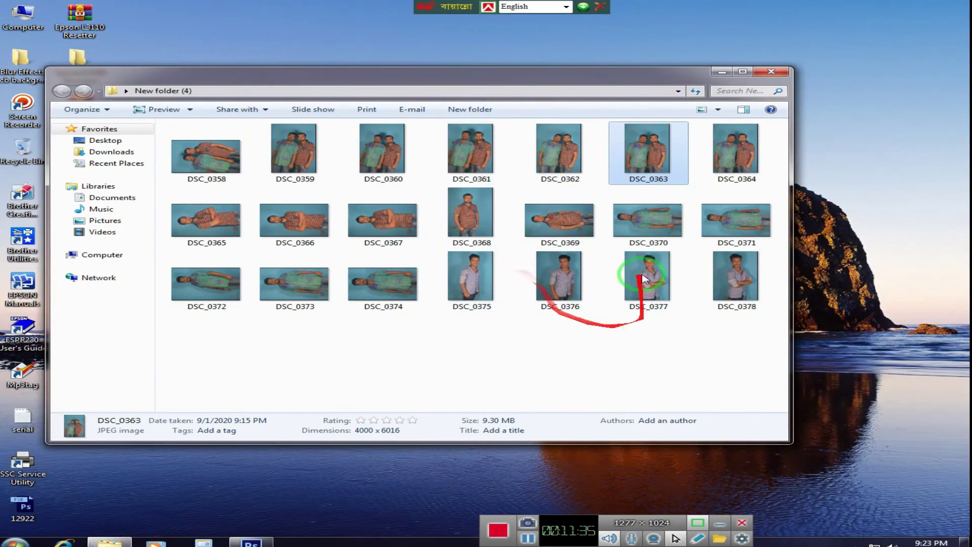
left_click(770, 74)
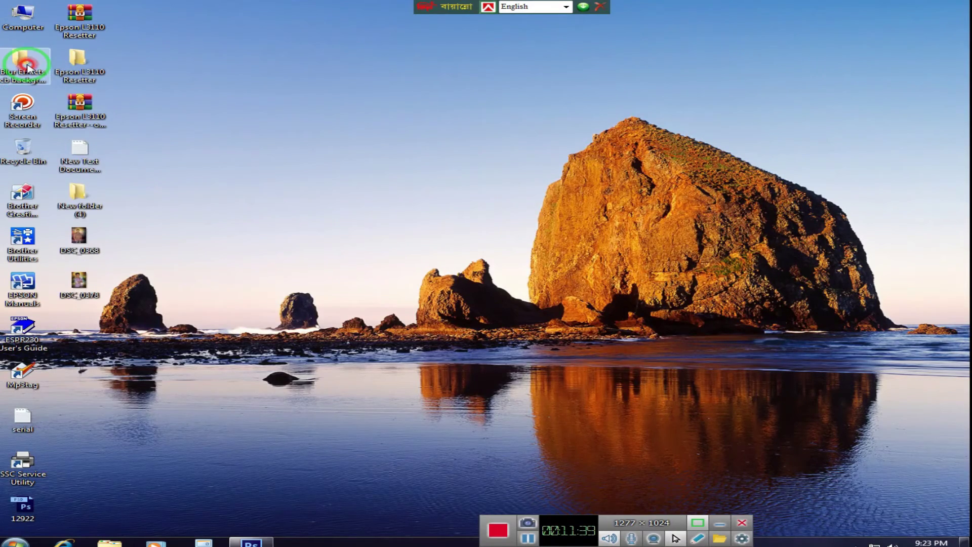
double_click(26, 65)
double_click(466, 162)
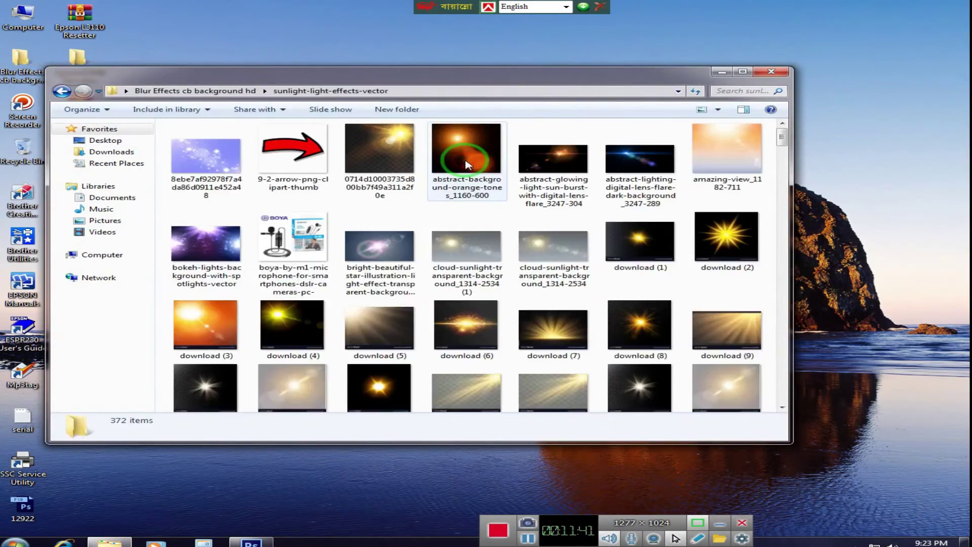
left_click(62, 91)
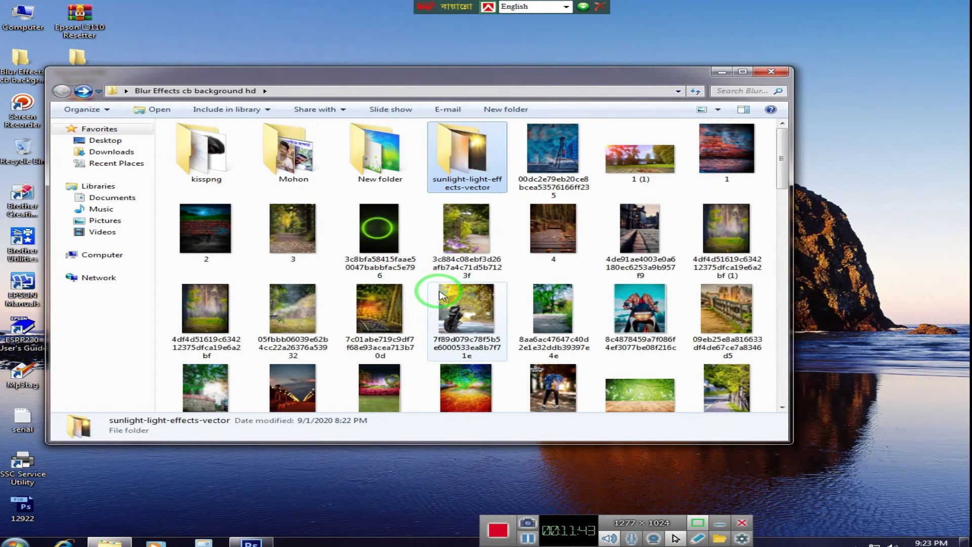
scroll(439, 295, "down", 3)
scroll(442, 295, "down", 2)
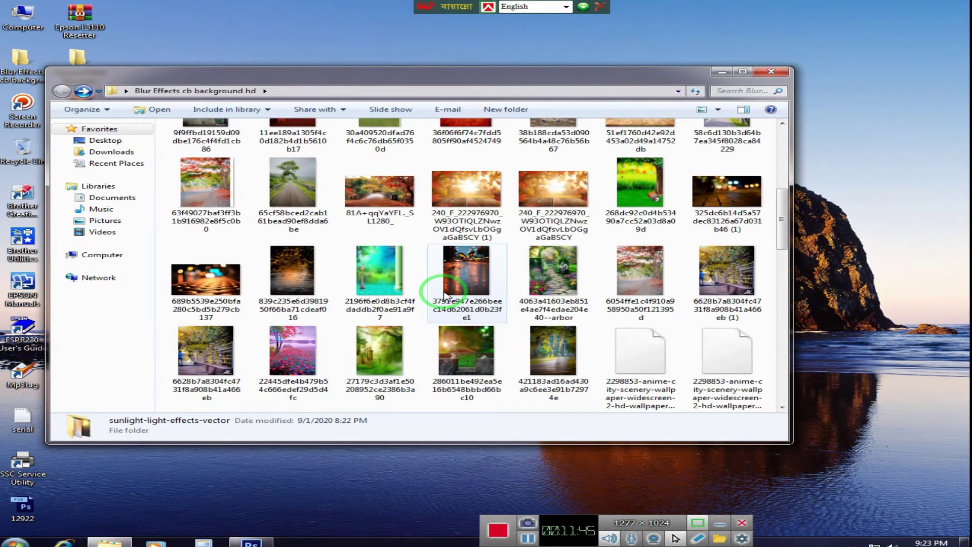
mouse_move(303, 276)
left_mouse_down()
mouse_move(274, 542)
mouse_move(453, 194)
left_mouse_up()
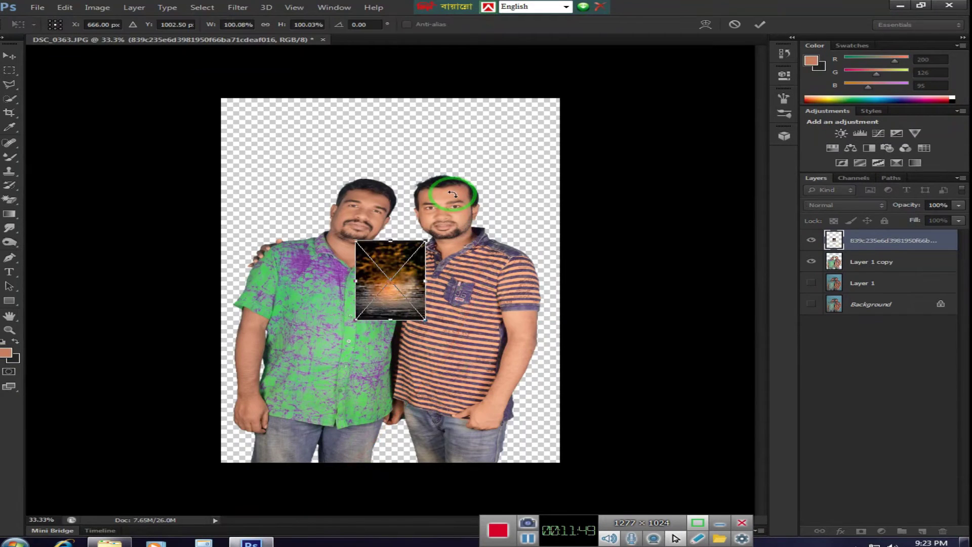
- Enlarge the placed background from its top-left and bottom-right corners and commit
mouse_move(354, 242)
left_mouse_down()
mouse_move(233, 101)
mouse_move(213, 96)
mouse_move(221, 93)
left_mouse_up()
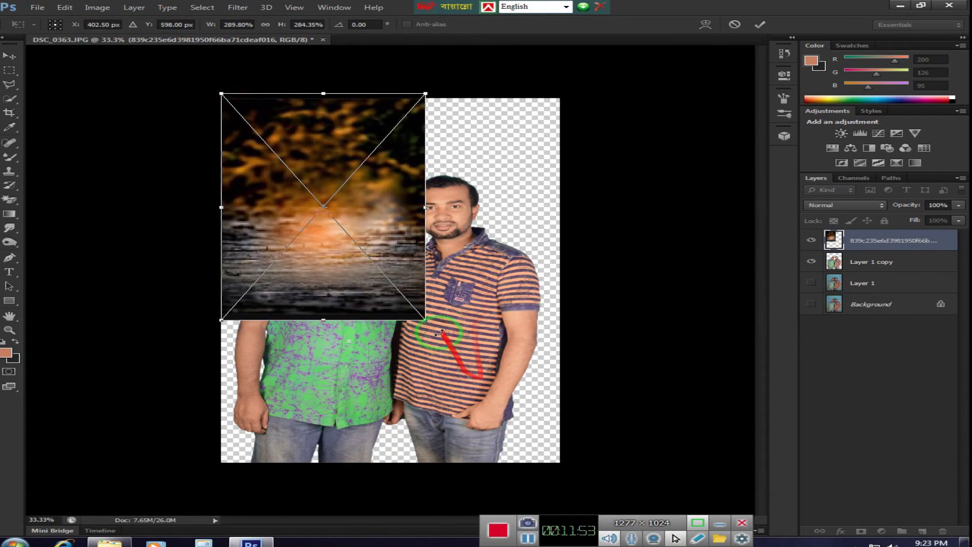
mouse_move(426, 318)
left_mouse_down()
mouse_move(521, 440)
mouse_move(566, 466)
left_mouse_up()
left_click(760, 25)
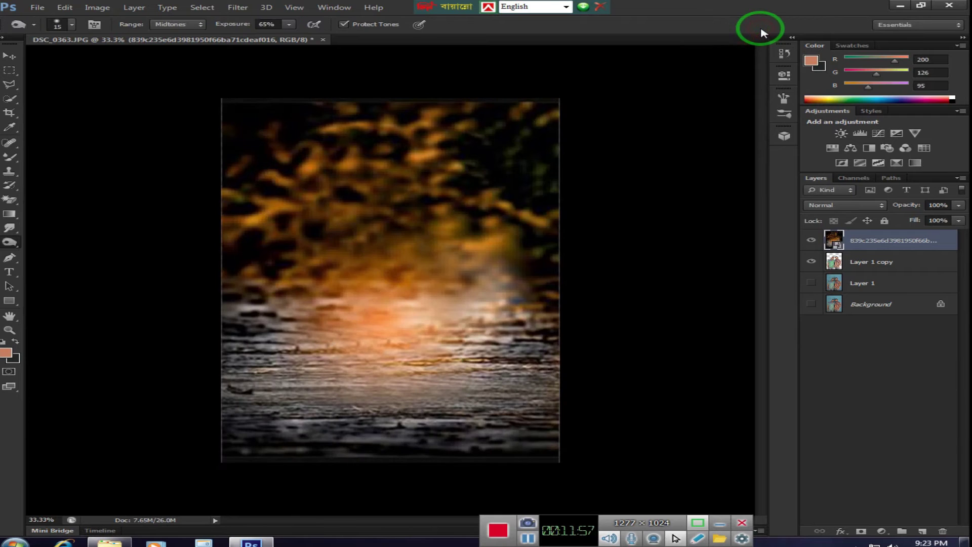
- Stretch all four background edges past the canvas, about 499% by 479%, and commit
left_click(11, 57)
left_click_drag(222, 281, 212, 280)
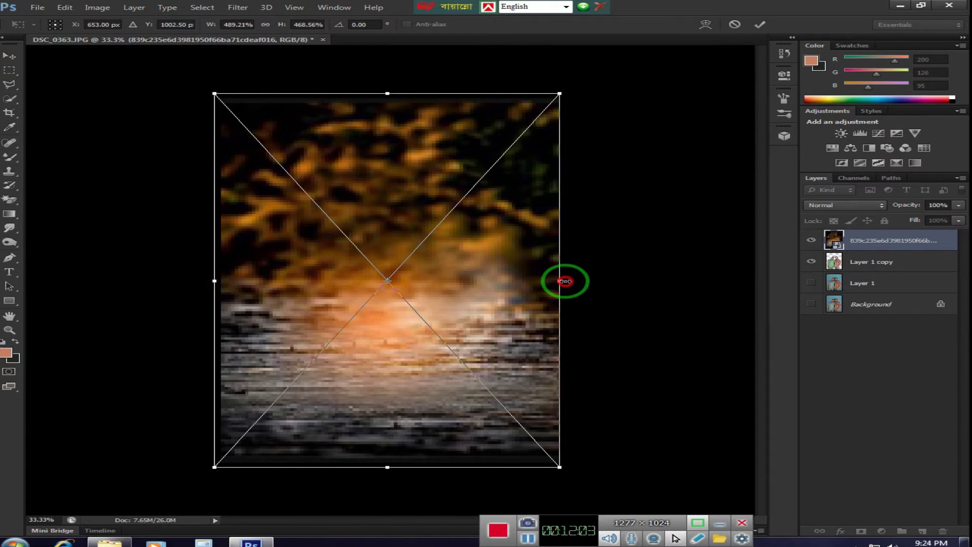
left_click_drag(565, 281, 571, 281)
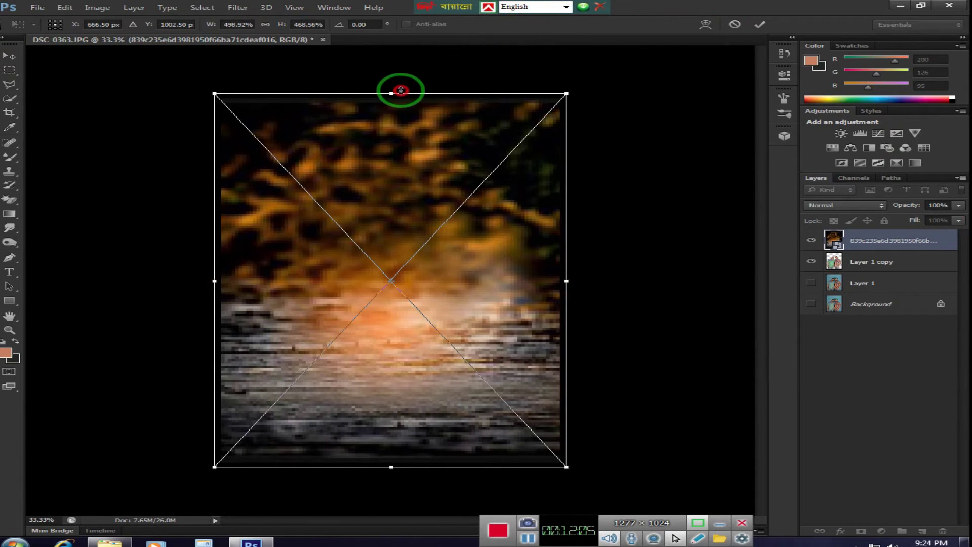
left_click_drag(401, 91, 401, 86)
left_click_drag(396, 467, 396, 470)
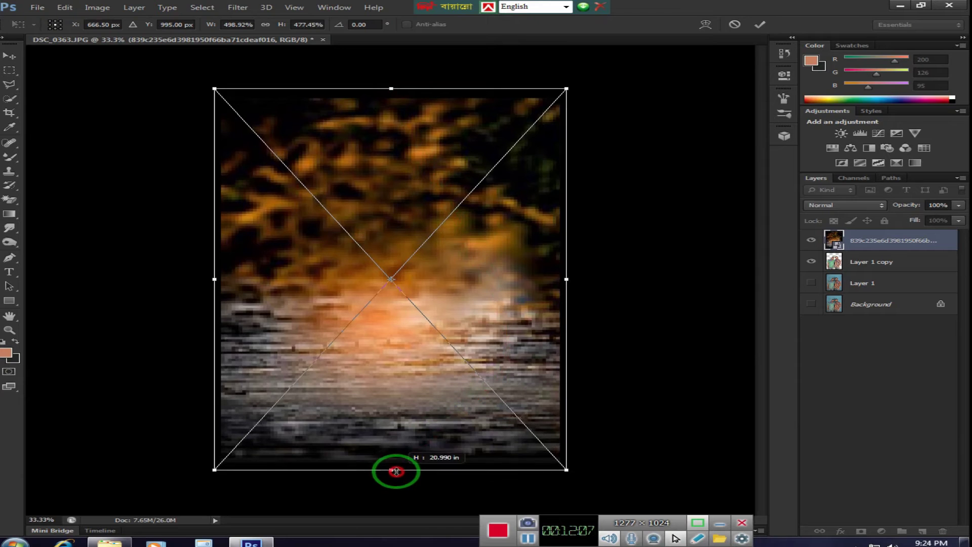
left_click(760, 24)
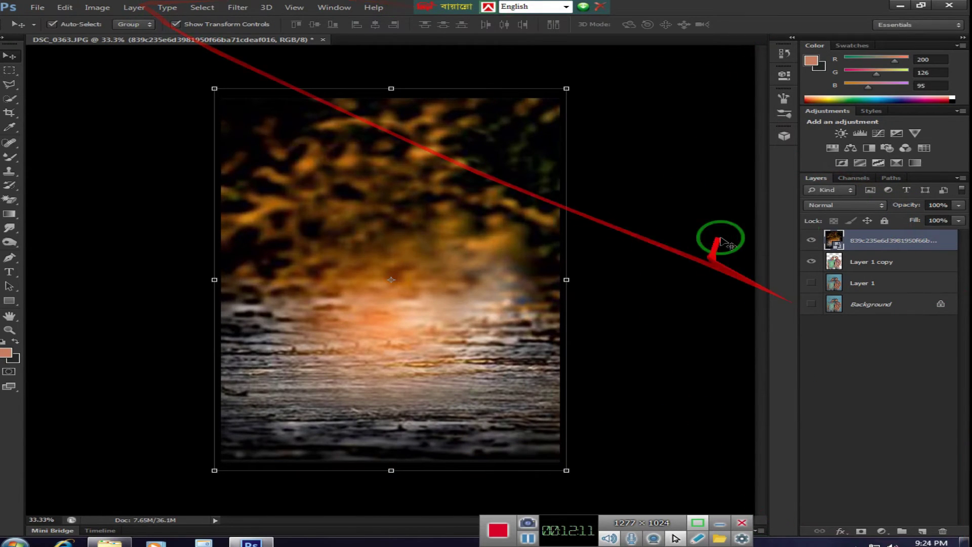
- Rasterize the orange background layer and raise its brightness to 50
right_click(869, 242)
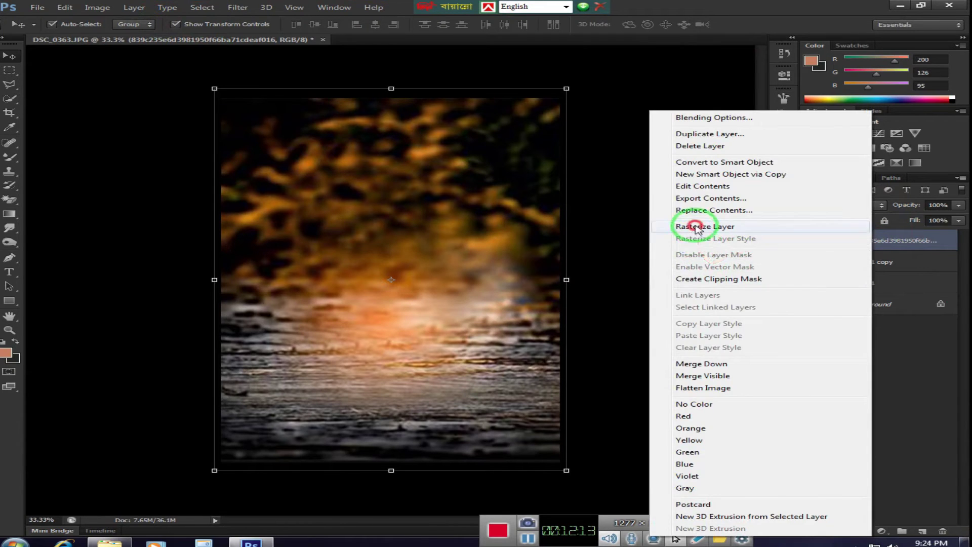
left_click(704, 226)
left_click(97, 7)
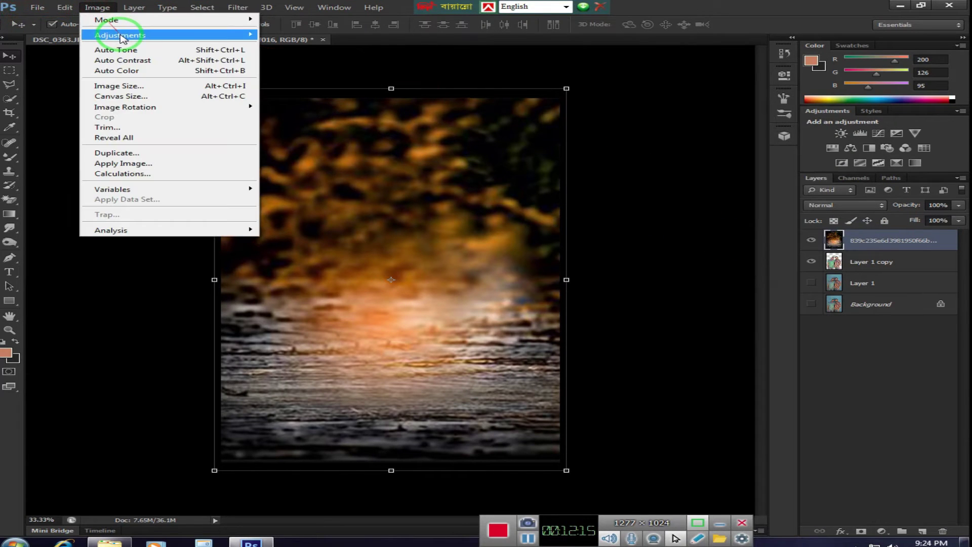
left_click(294, 34)
mouse_move(595, 136)
left_mouse_down()
mouse_move(620, 134)
mouse_move(637, 161)
mouse_move(513, 166)
left_mouse_up()
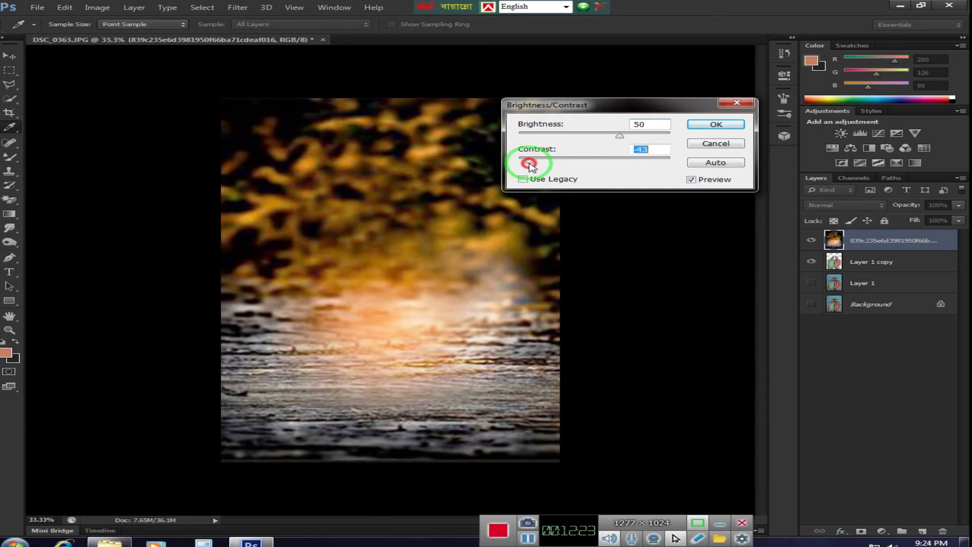
left_click(714, 124)
key("v")
- Apply a Gaussian Blur of 19.6 pixels radius to the background
left_click(236, 7)
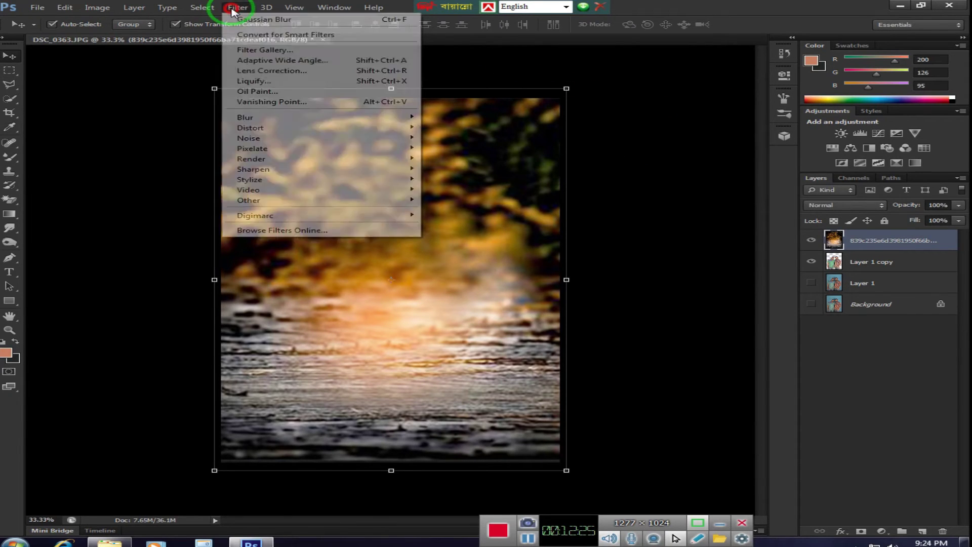
mouse_move(245, 117)
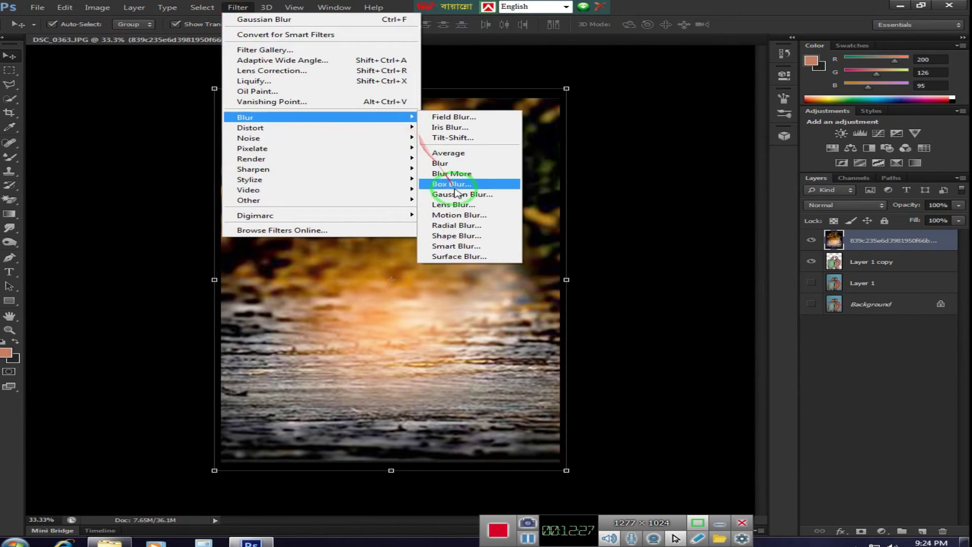
left_click(458, 195)
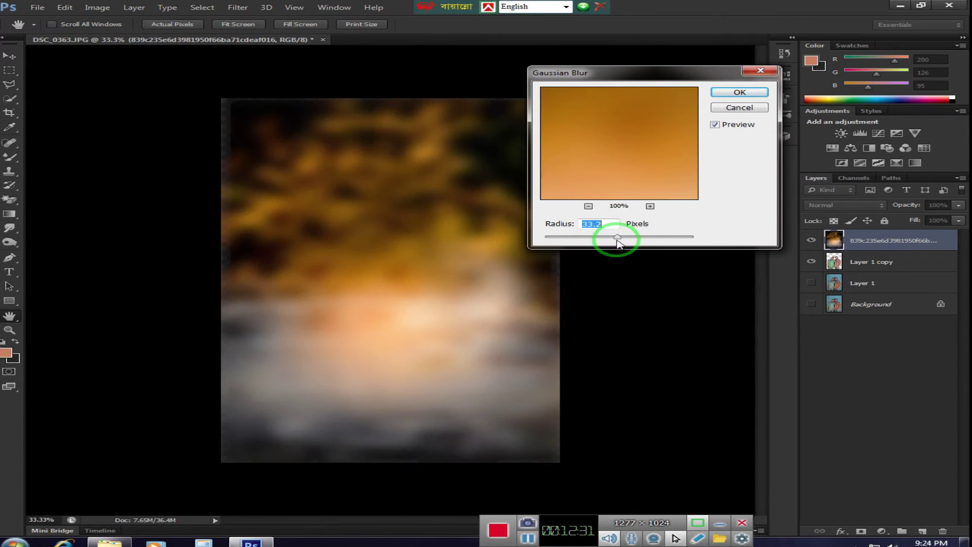
left_click_drag(618, 242, 596, 245)
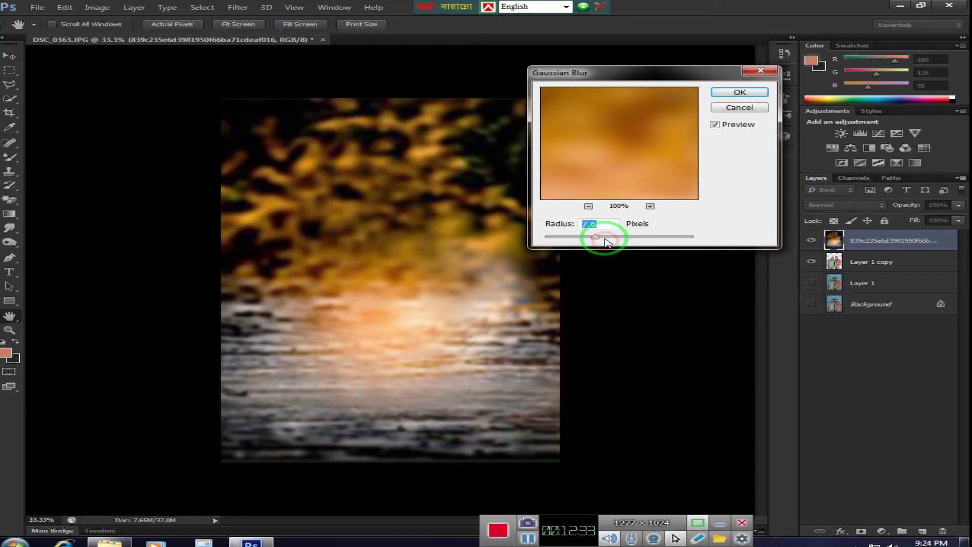
left_click_drag(611, 241, 613, 241)
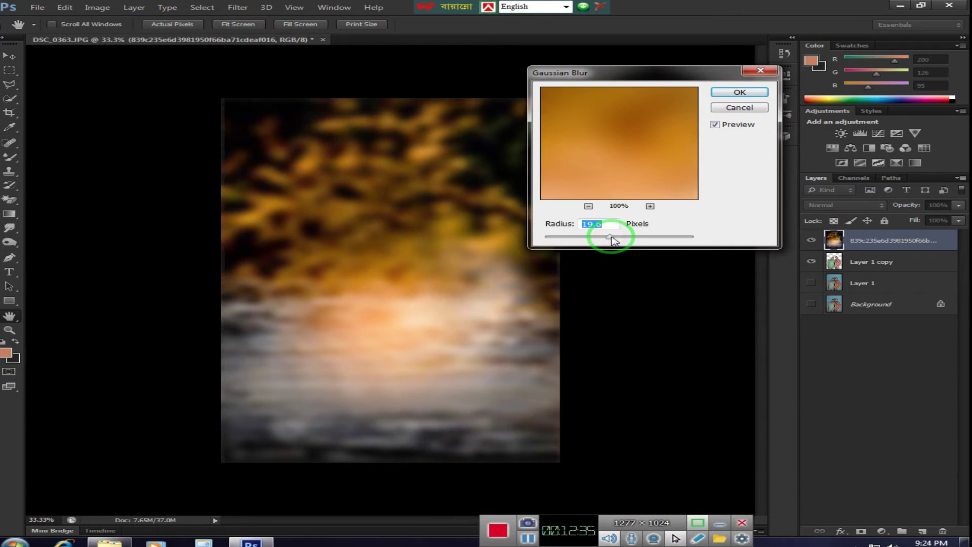
left_click(739, 92)
key("v")
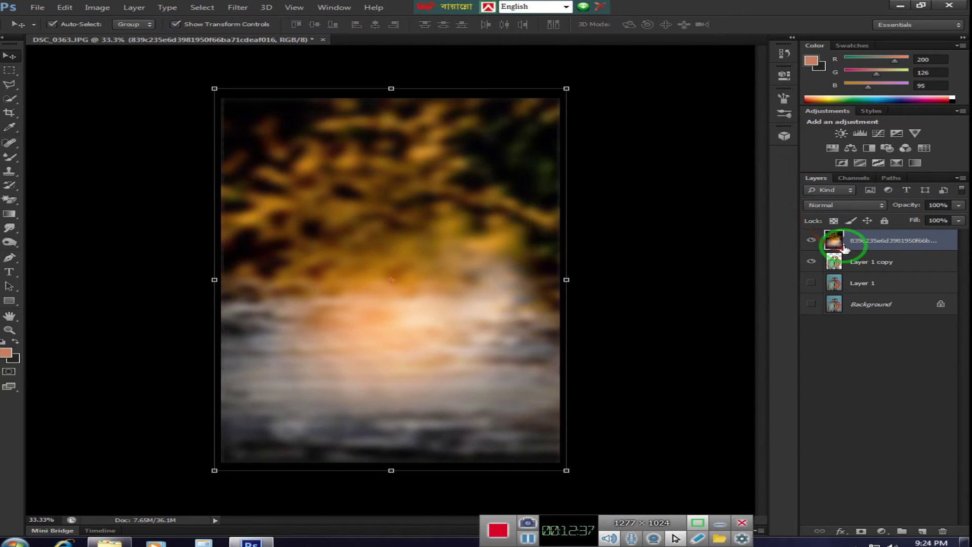
- Move the blurred background layer beneath Layer 1 copy, behind the two men
left_click_drag(851, 247, 861, 267)
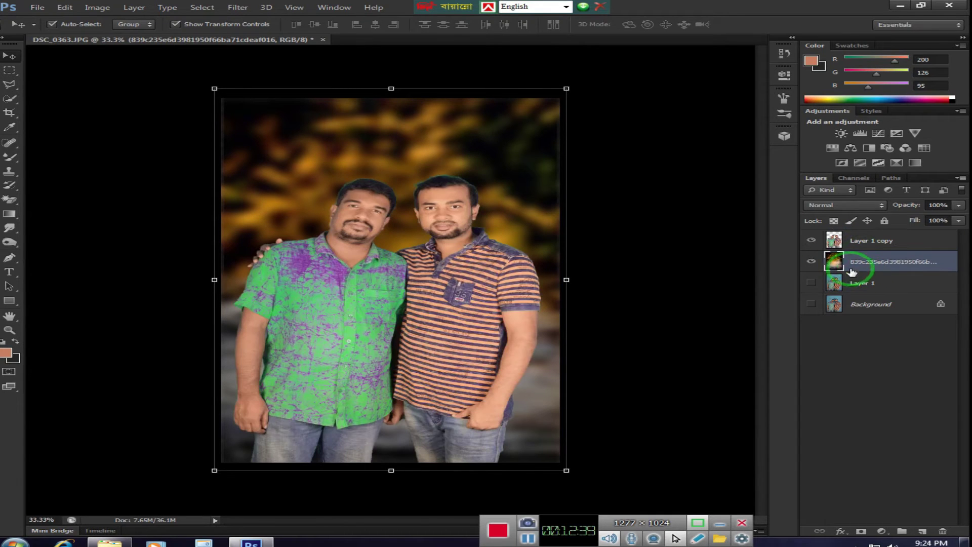
left_click(635, 129)
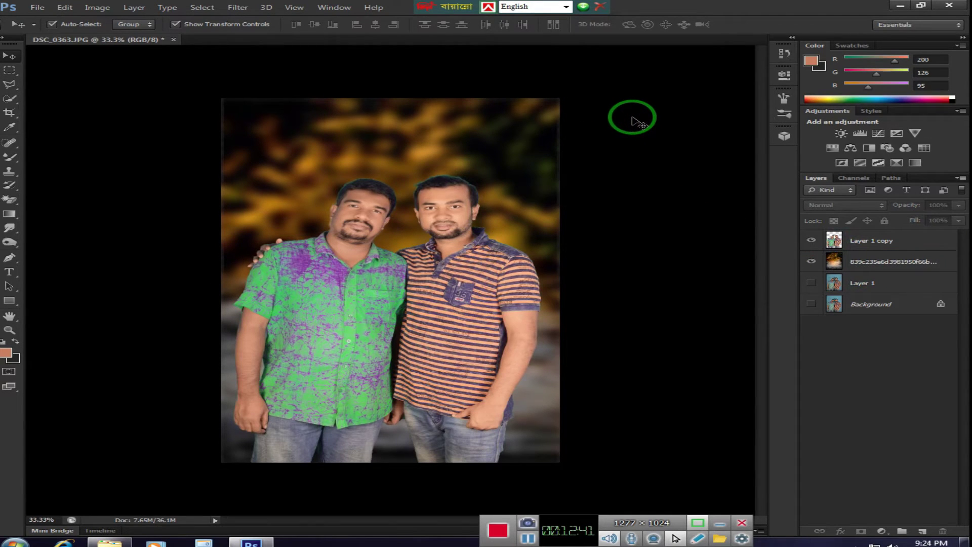
key("ctrl+plus")
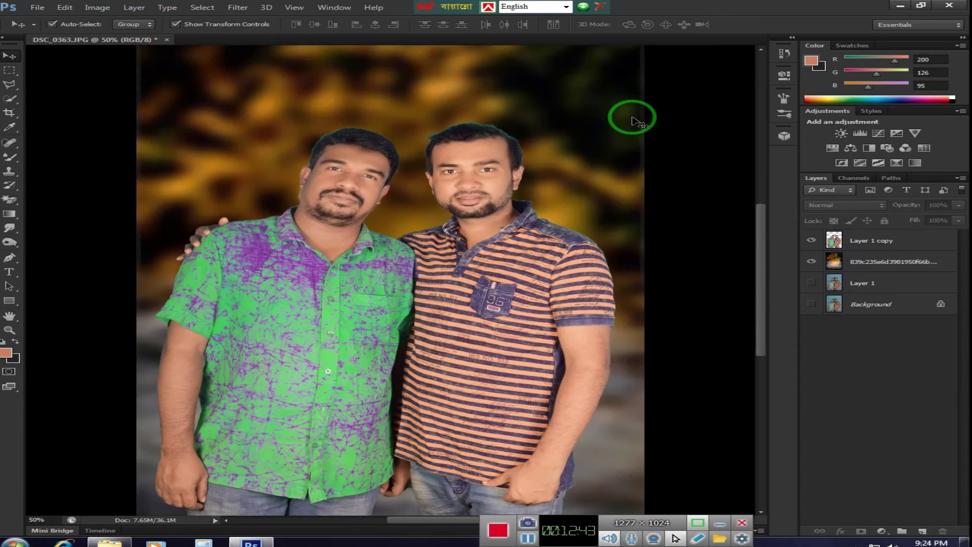
key("ctrl+minus")
key("ctrl+minus")
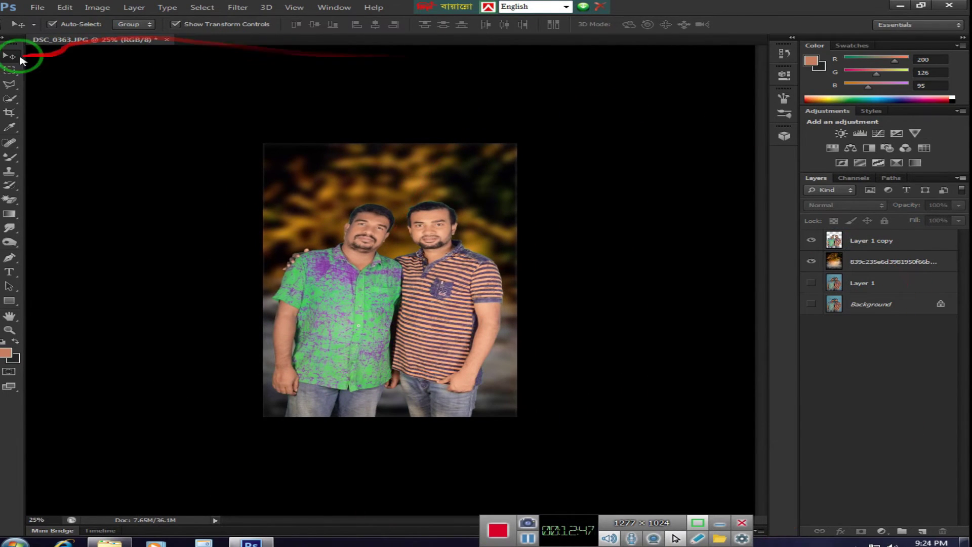
- Stretch the background to roughly 108% wide and 105% tall
left_click(872, 262)
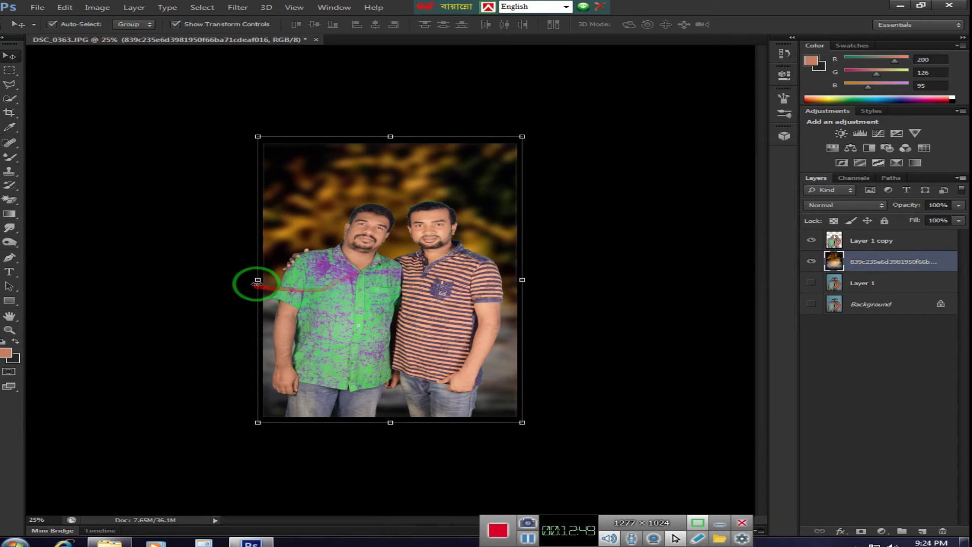
left_click_drag(257, 280, 249, 280)
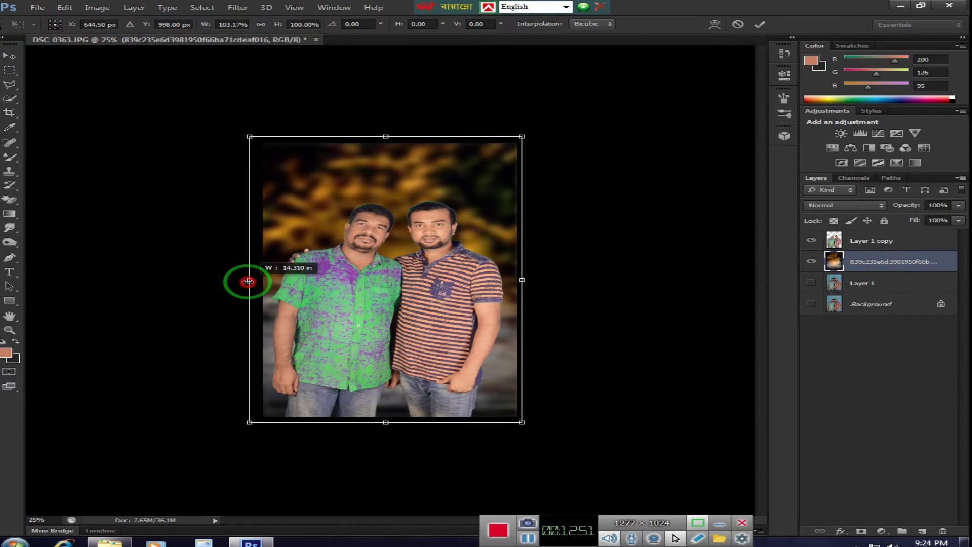
left_click_drag(522, 280, 535, 278)
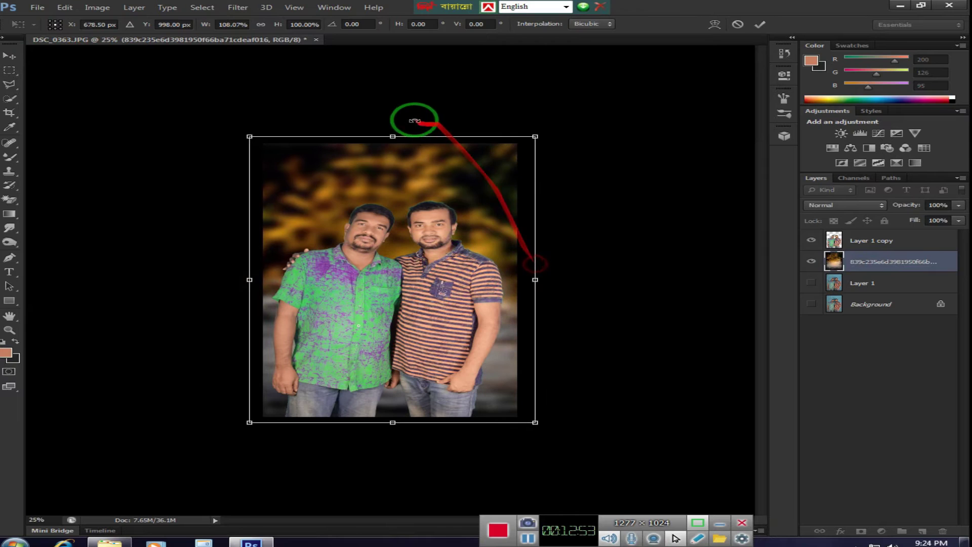
left_click_drag(393, 136, 392, 124)
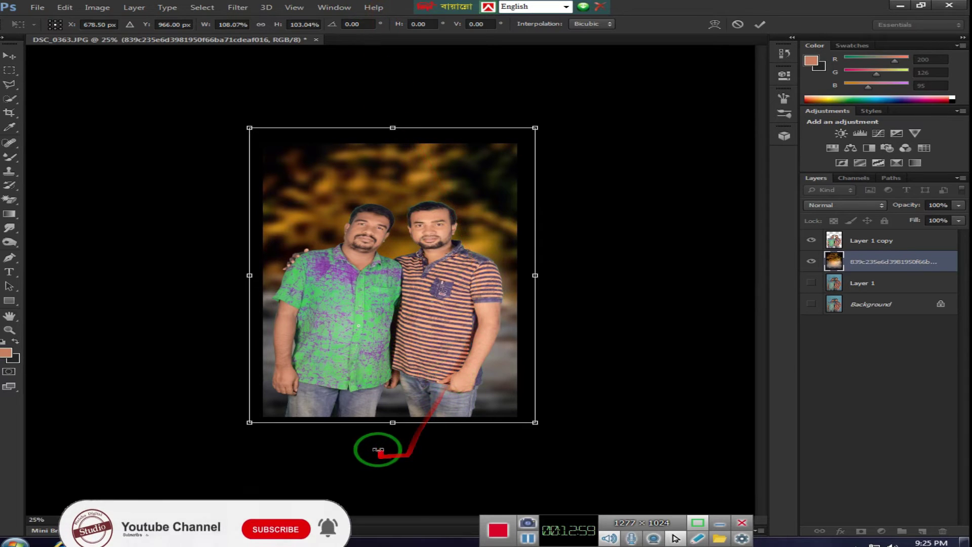
left_click_drag(393, 422, 396, 427)
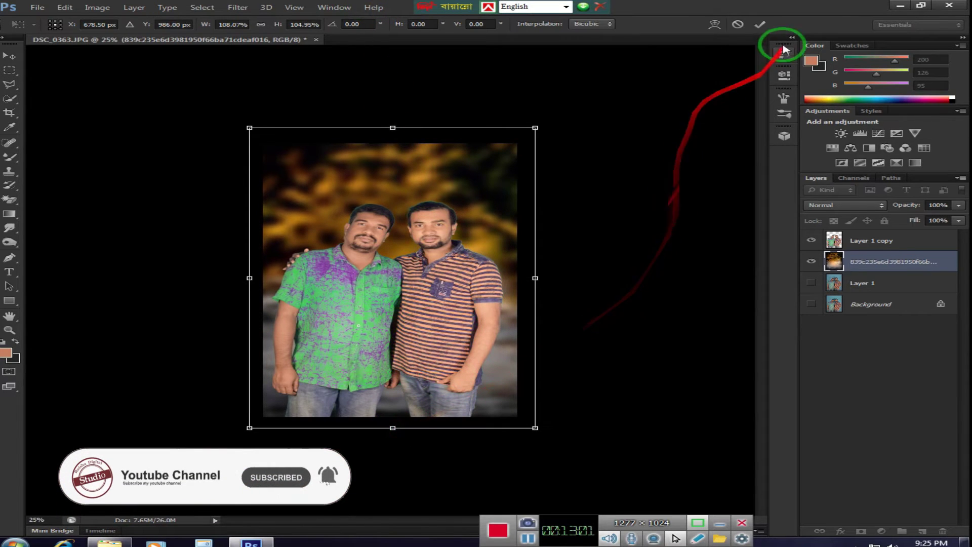
left_click(760, 24)
left_click(664, 173)
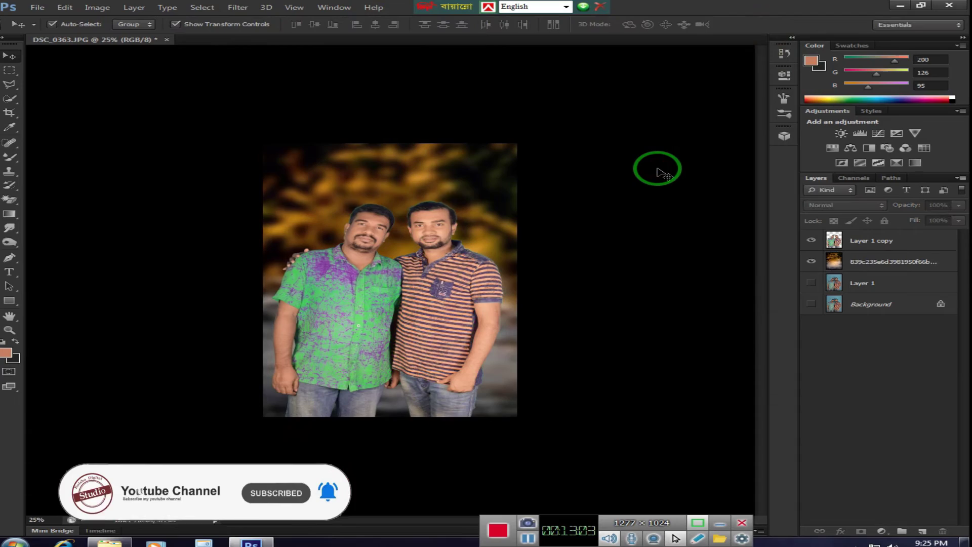
- Zoom in to 100% on the men and select Layer 1 copy
key("ctrl+plus")
key("ctrl+plus")
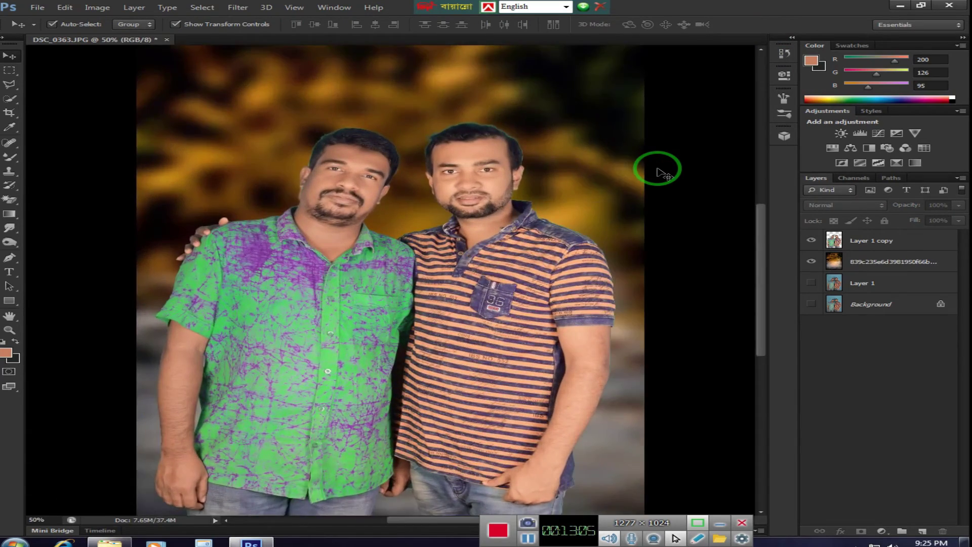
key("ctrl+plus")
key("ctrl+plus")
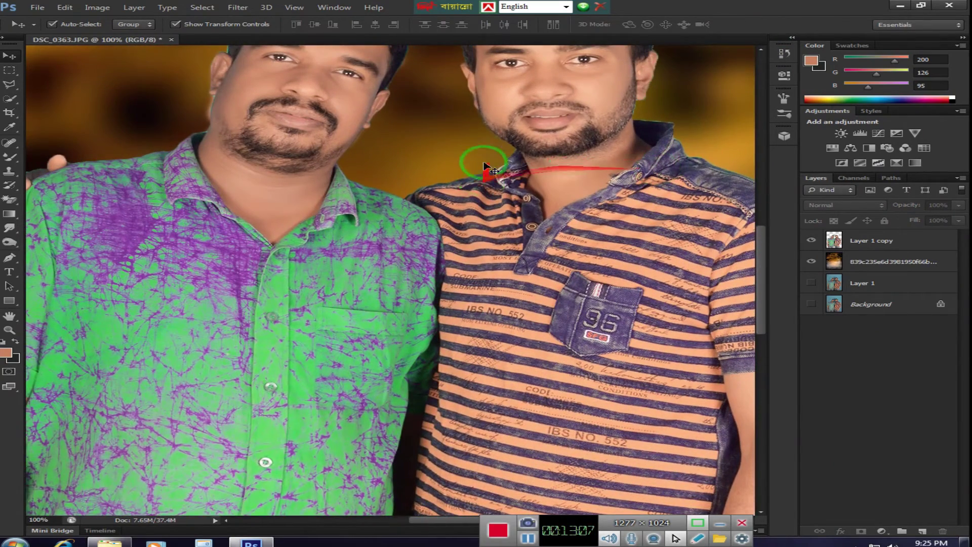
scroll(487, 163, "up", 2)
key("ctrl+plus")
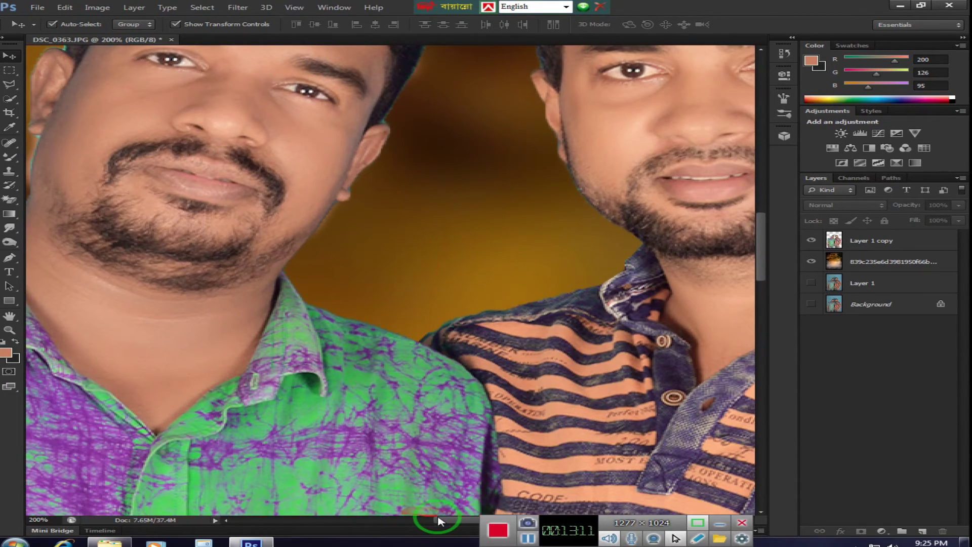
left_click(411, 517)
scroll(380, 289, "up", 1)
scroll(376, 272, "up", 2)
scroll(376, 276, "up", 1)
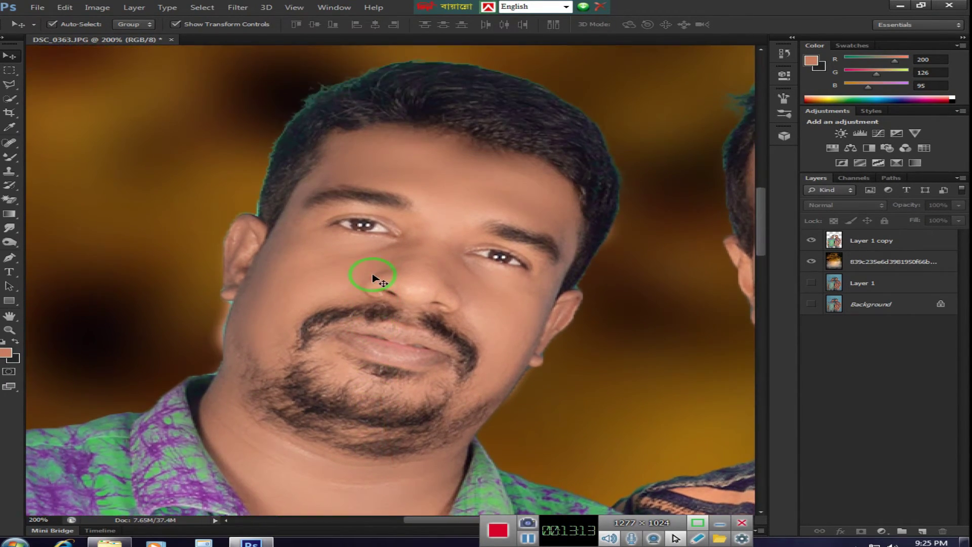
scroll(376, 276, "up", 1)
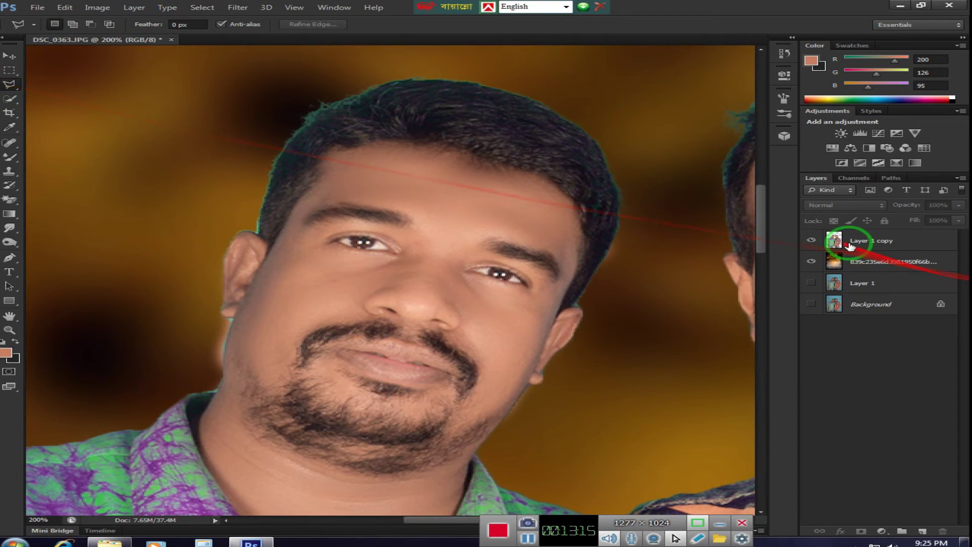
left_click(861, 241)
- Outline the stray cut-out edge beside the left man's ear and jaw, then pick the Burn tool
left_click(165, 356)
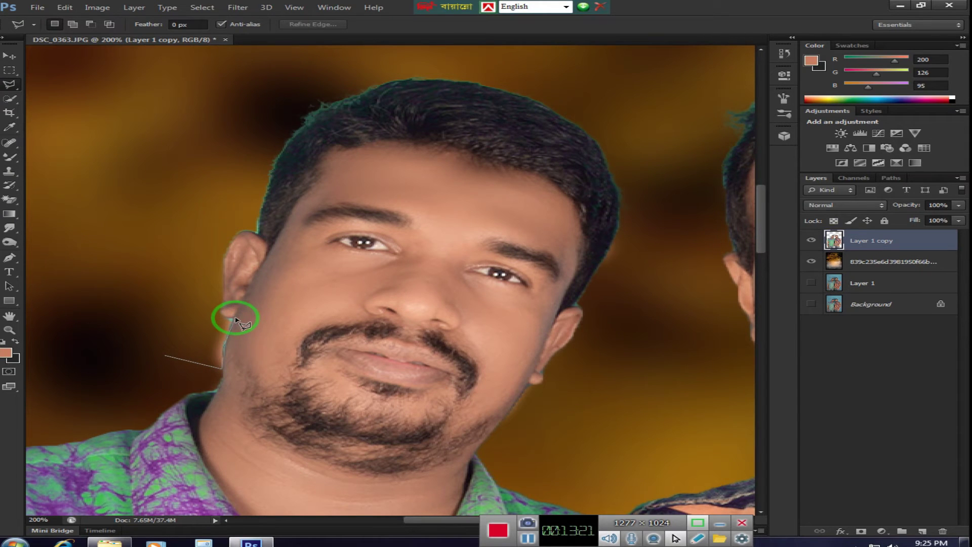
left_click(172, 285)
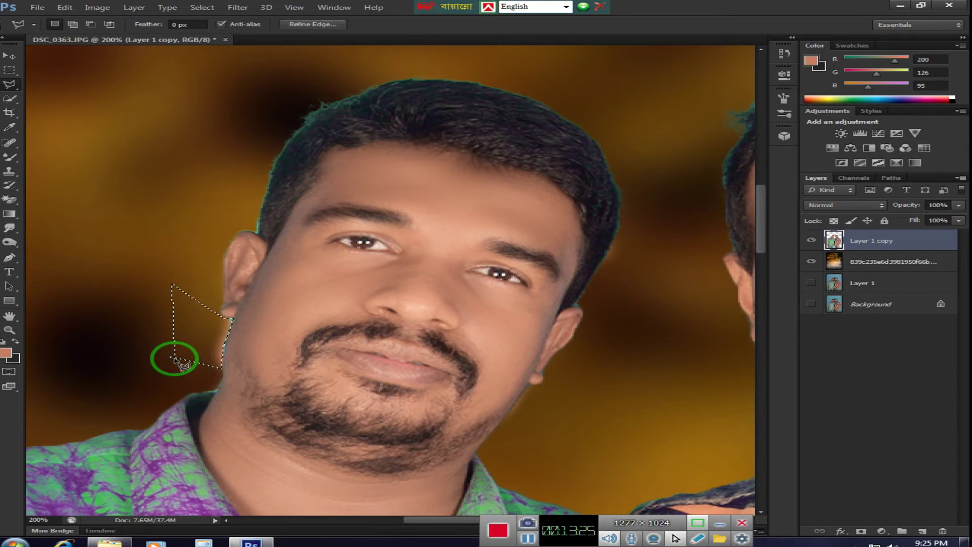
left_click(174, 359)
scroll(174, 324, "up", 2)
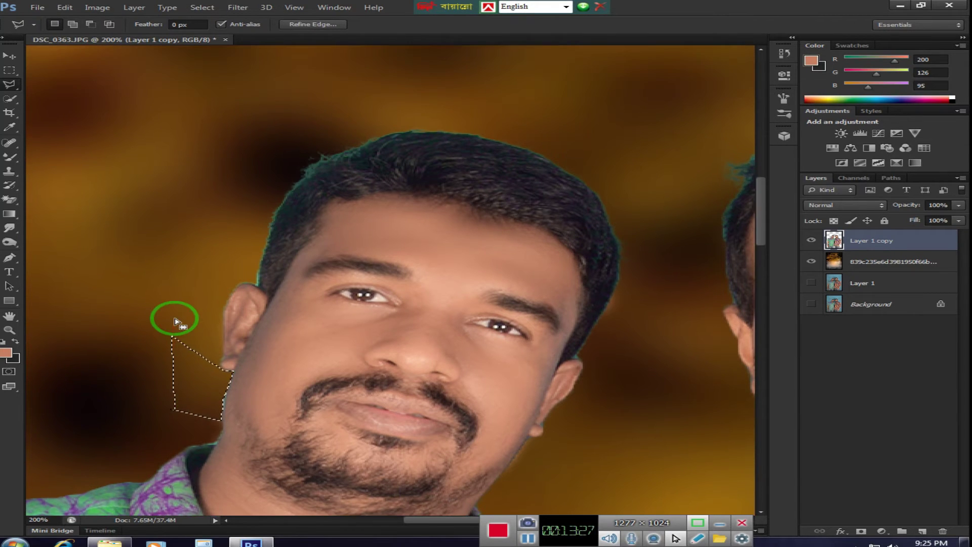
scroll(175, 322, "down", 3)
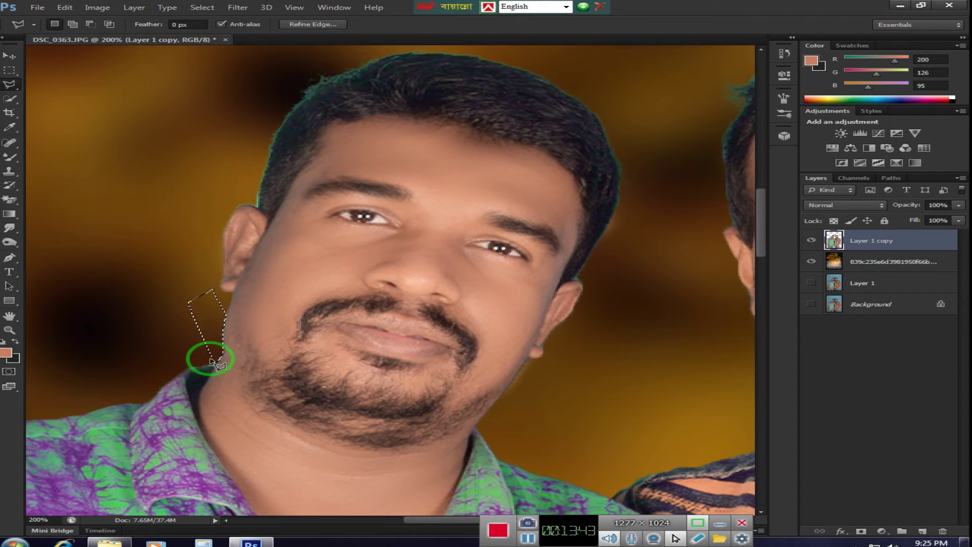
scroll(205, 360, "up", 2)
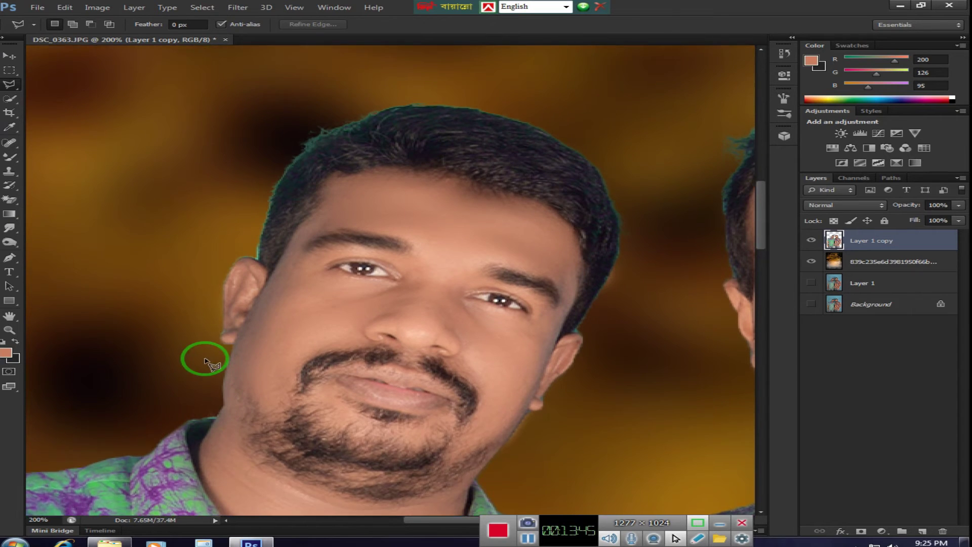
scroll(205, 360, "up", 4)
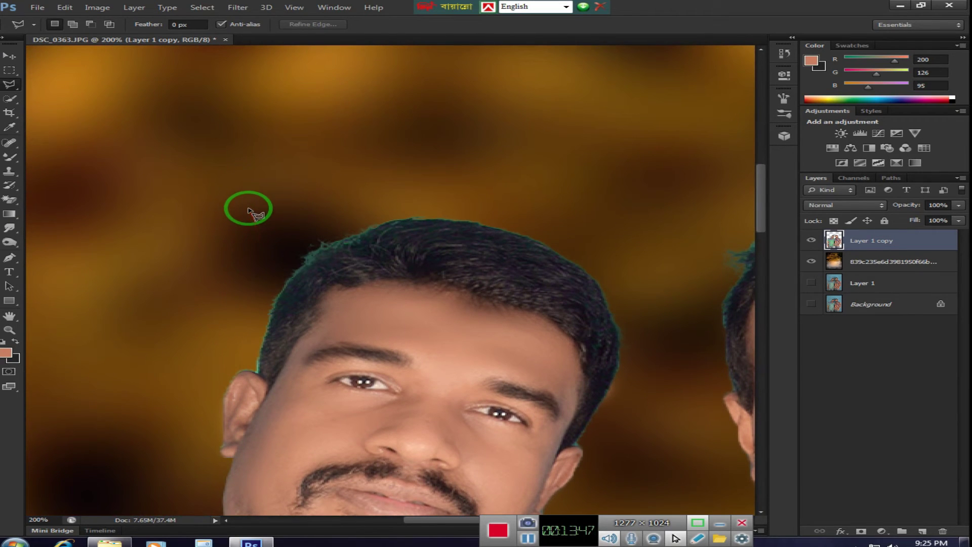
scroll(234, 224, "down", 4)
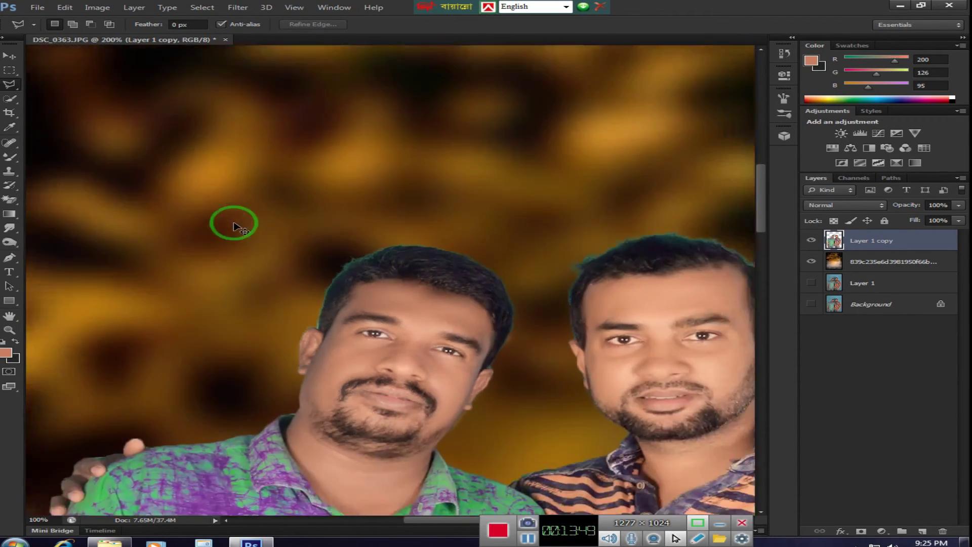
scroll(234, 224, "up", 1)
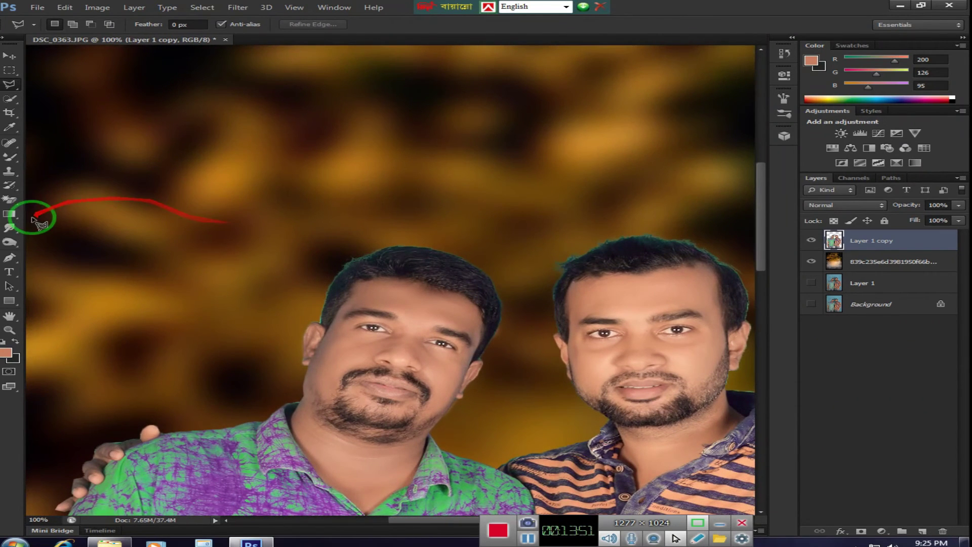
left_click(10, 242)
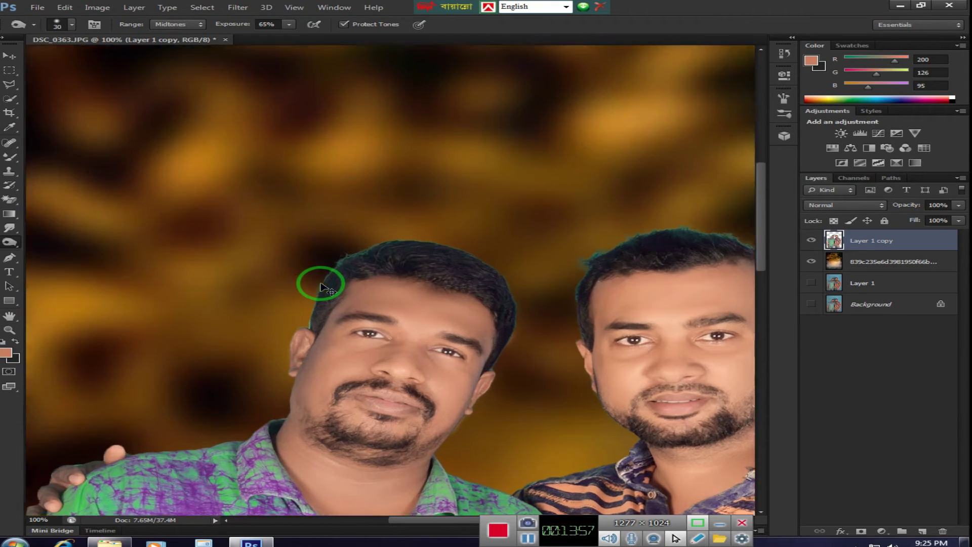
- Burn along both men's hairline edges, raising the exposure to 83%
scroll(321, 284, "up", 1)
left_click_drag(261, 276, 255, 324)
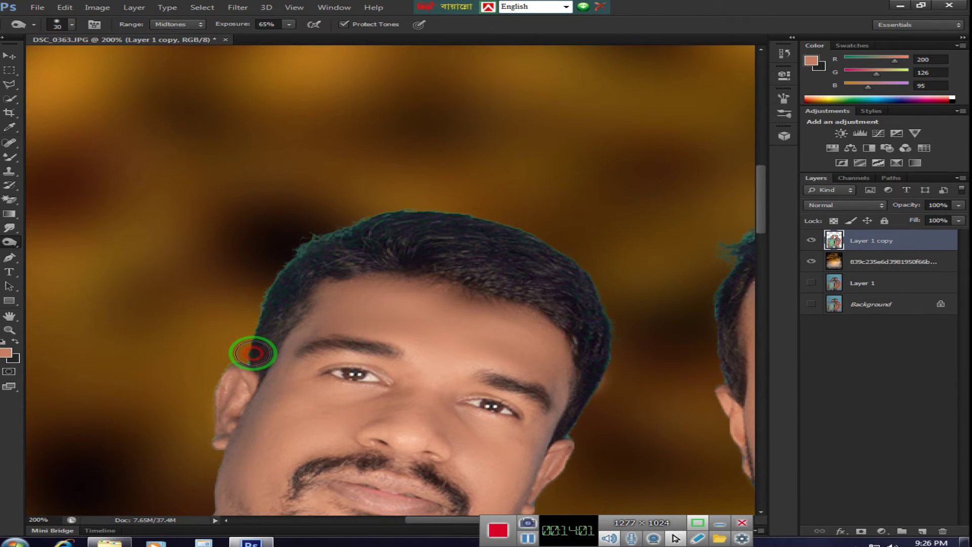
mouse_move(258, 298)
left_mouse_down()
mouse_move(303, 248)
mouse_move(390, 210)
mouse_move(310, 243)
mouse_move(317, 230)
mouse_move(367, 212)
mouse_move(503, 210)
mouse_move(590, 260)
mouse_move(599, 283)
mouse_move(615, 369)
mouse_move(582, 429)
mouse_move(606, 369)
left_mouse_up()
mouse_move(619, 319)
left_mouse_down()
mouse_move(620, 384)
mouse_move(561, 248)
mouse_move(634, 360)
mouse_move(621, 325)
mouse_move(516, 217)
mouse_move(373, 219)
mouse_move(304, 264)
mouse_move(282, 317)
mouse_move(293, 265)
mouse_move(368, 218)
mouse_move(484, 220)
mouse_move(549, 249)
mouse_move(618, 352)
mouse_move(512, 514)
mouse_move(445, 520)
mouse_move(495, 525)
mouse_move(525, 482)
mouse_move(359, 205)
mouse_move(312, 199)
left_mouse_up()
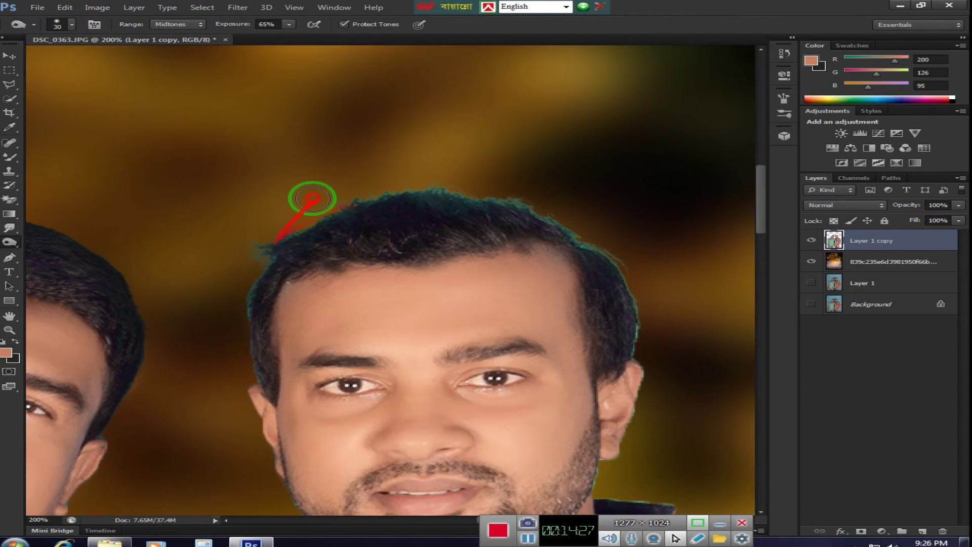
mouse_move(265, 250)
left_mouse_down()
mouse_move(271, 228)
mouse_move(245, 323)
mouse_move(257, 367)
mouse_move(274, 206)
mouse_move(414, 181)
mouse_move(533, 199)
mouse_move(431, 198)
mouse_move(478, 193)
mouse_move(343, 204)
mouse_move(248, 263)
mouse_move(391, 213)
left_mouse_up()
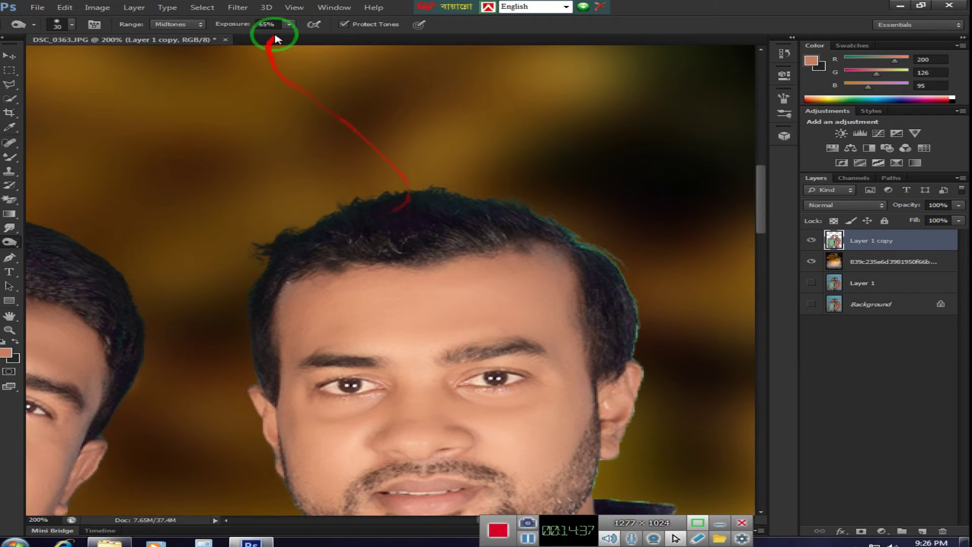
left_click_drag(287, 28, 304, 31)
mouse_move(391, 191)
left_mouse_down()
mouse_move(305, 247)
mouse_move(271, 250)
mouse_move(251, 297)
mouse_move(276, 239)
mouse_move(411, 199)
mouse_move(569, 239)
mouse_move(581, 228)
mouse_move(625, 289)
mouse_move(645, 334)
mouse_move(640, 347)
mouse_move(625, 265)
mouse_move(512, 206)
mouse_move(512, 195)
mouse_move(439, 195)
mouse_move(276, 236)
mouse_move(351, 208)
mouse_move(531, 210)
mouse_move(565, 232)
mouse_move(523, 206)
mouse_move(311, 206)
mouse_move(570, 217)
left_mouse_up()
- Zoom out to view the whole photo, then return to a 50% view
scroll(571, 217, "down", 5)
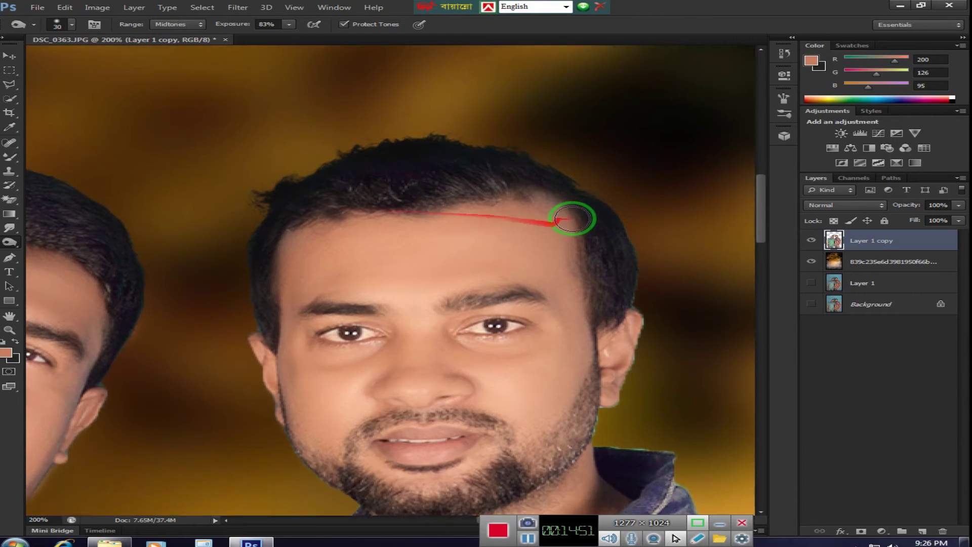
scroll(600, 211, "down", 2)
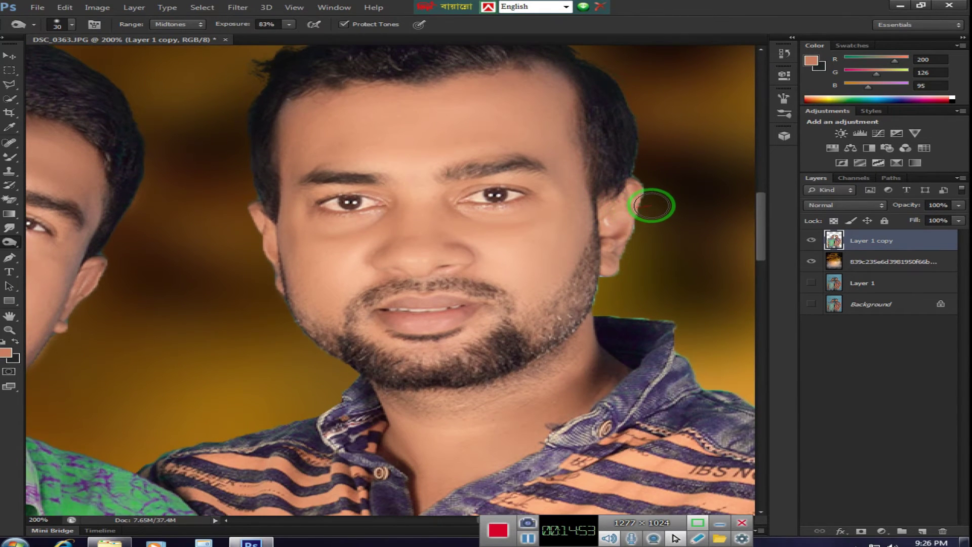
key("ctrl+minus")
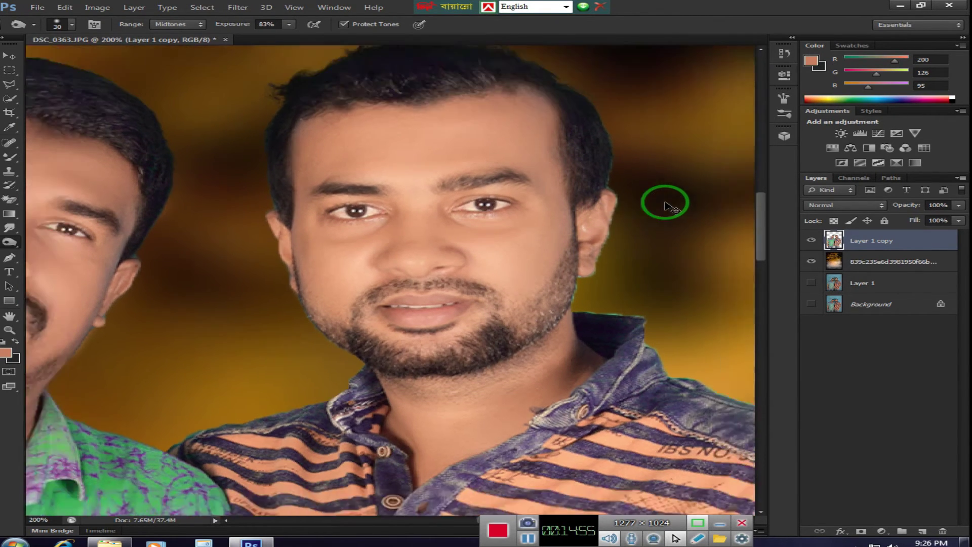
key("ctrl+minus")
key("ctrl+minus")
key("ctrl+minus")
key("ctrl+minus")
key("ctrl+plus")
key("ctrl+plus")
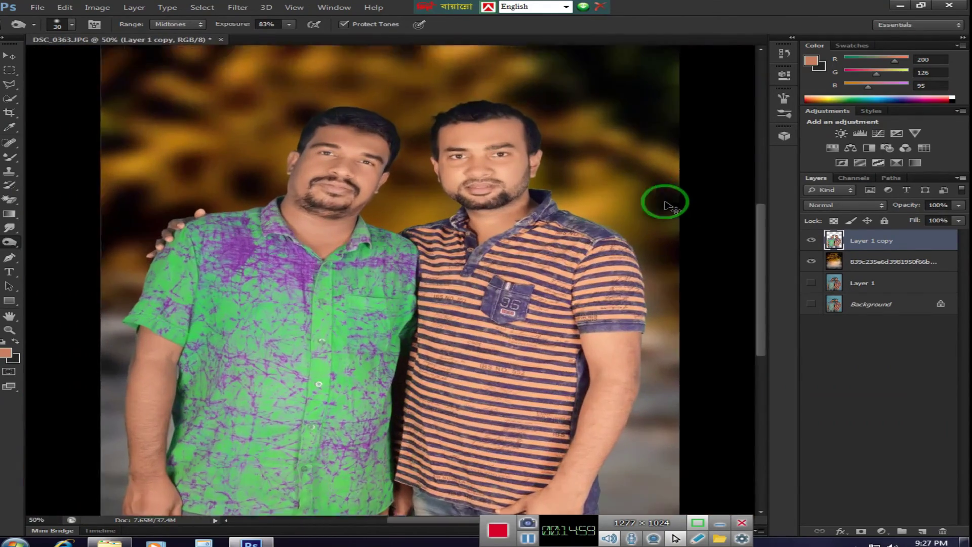
key("ctrl+plus")
key("ctrl+plus")
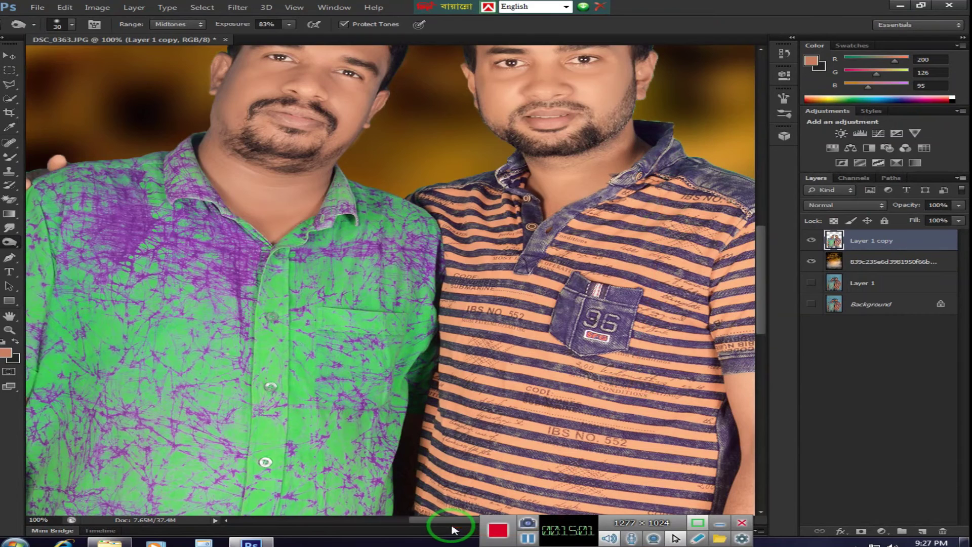
- Zoom to 200% on the right man's ear and collar
left_click_drag(449, 520, 536, 530)
left_click(427, 222)
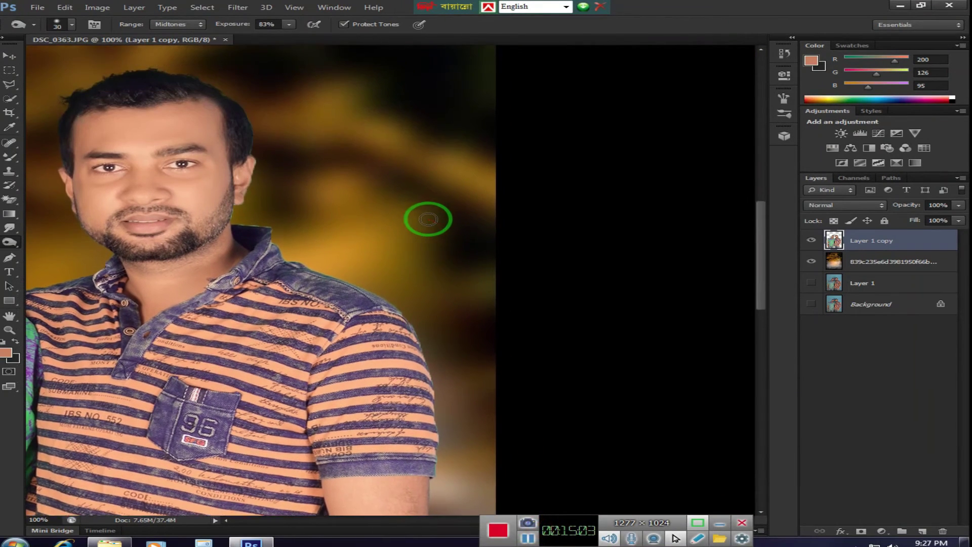
key("ctrl+plus")
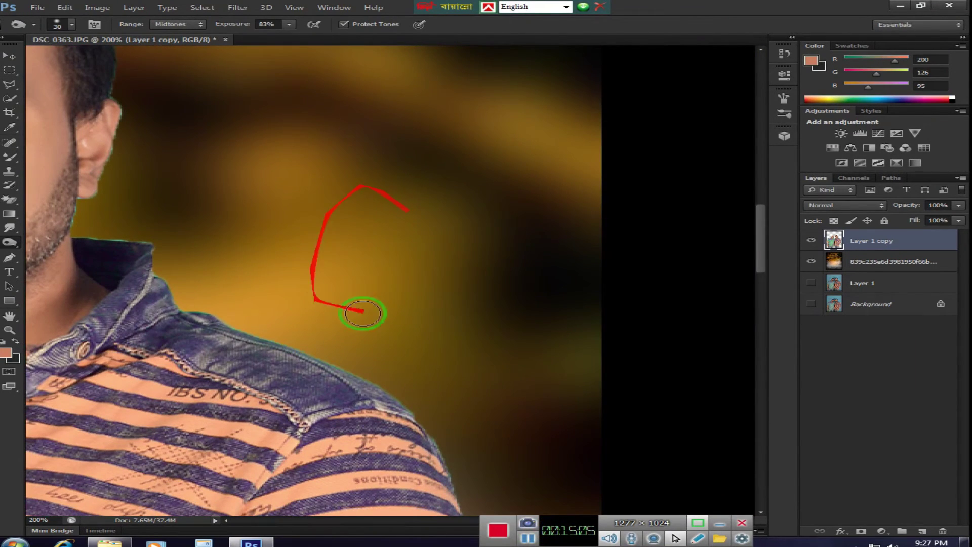
- Select the fringe between the right man's ear, neck and collar with the Polygonal Lasso and clear it
left_click(15, 82)
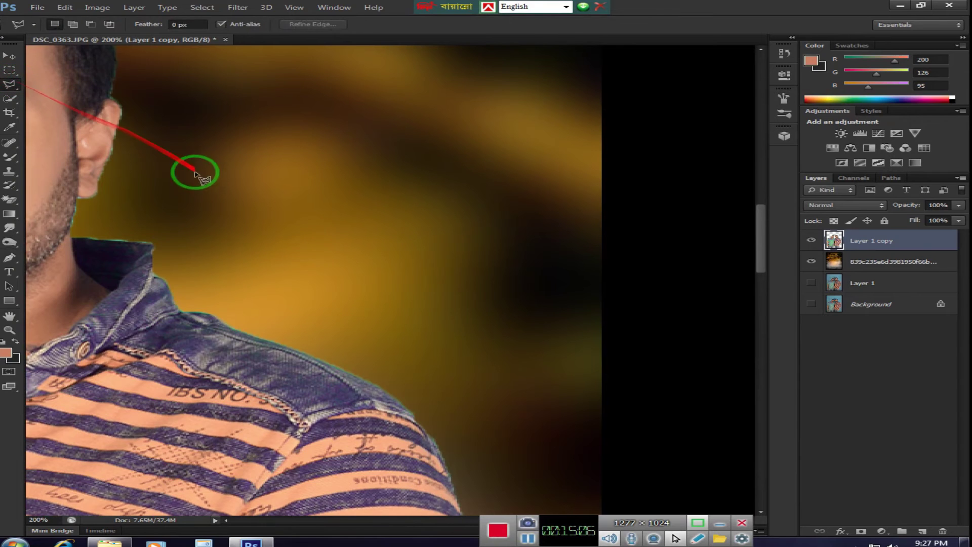
scroll(139, 75, "up", 1)
left_click(129, 88)
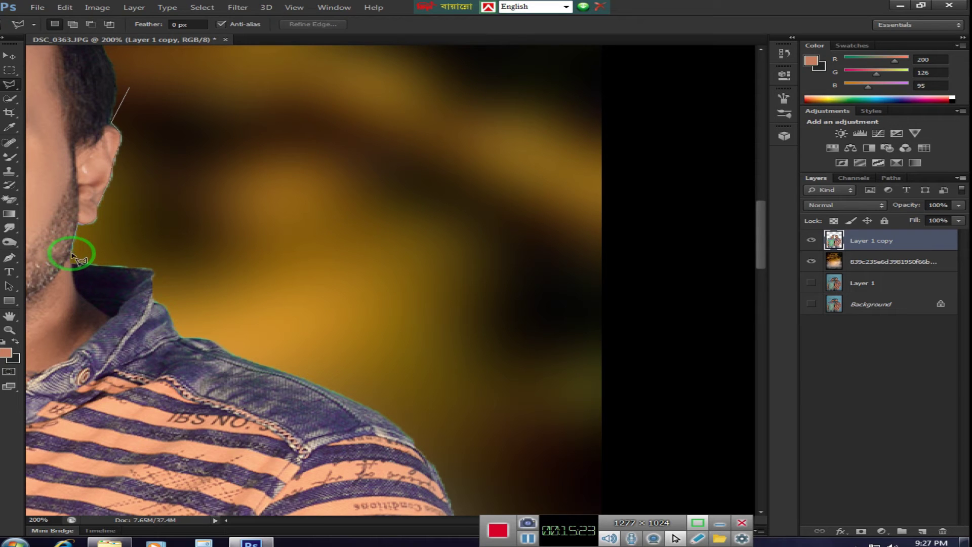
left_click(98, 266)
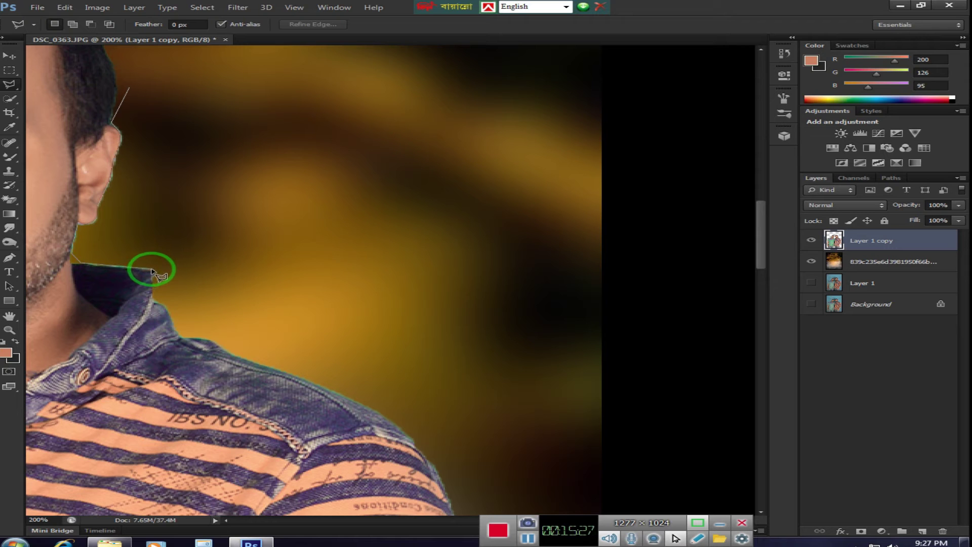
left_click(264, 211)
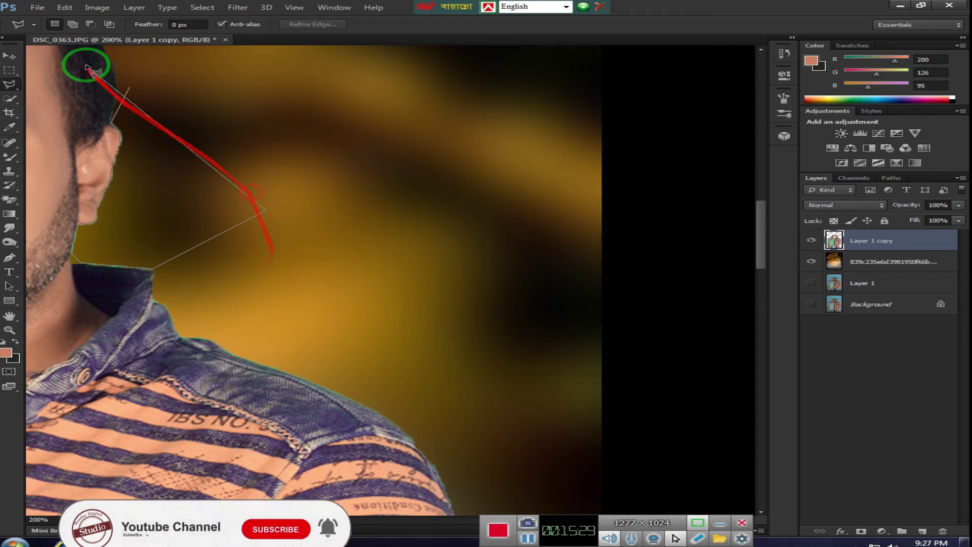
left_click(129, 91)
key("Return")
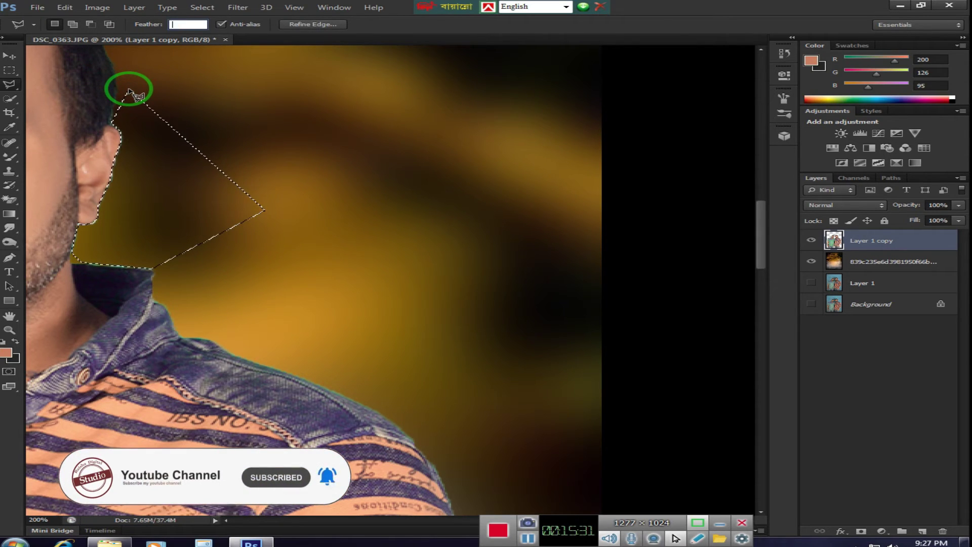
key("Return")
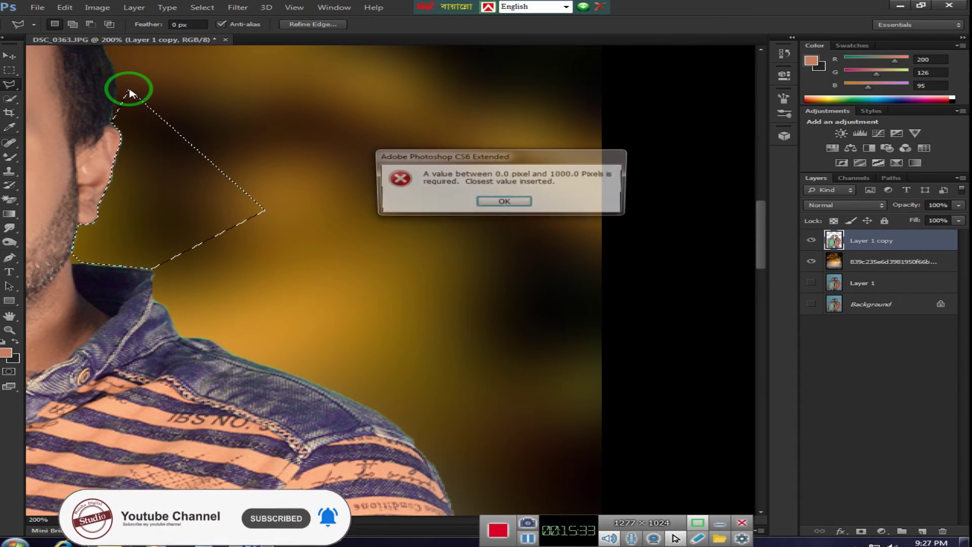
key("Return")
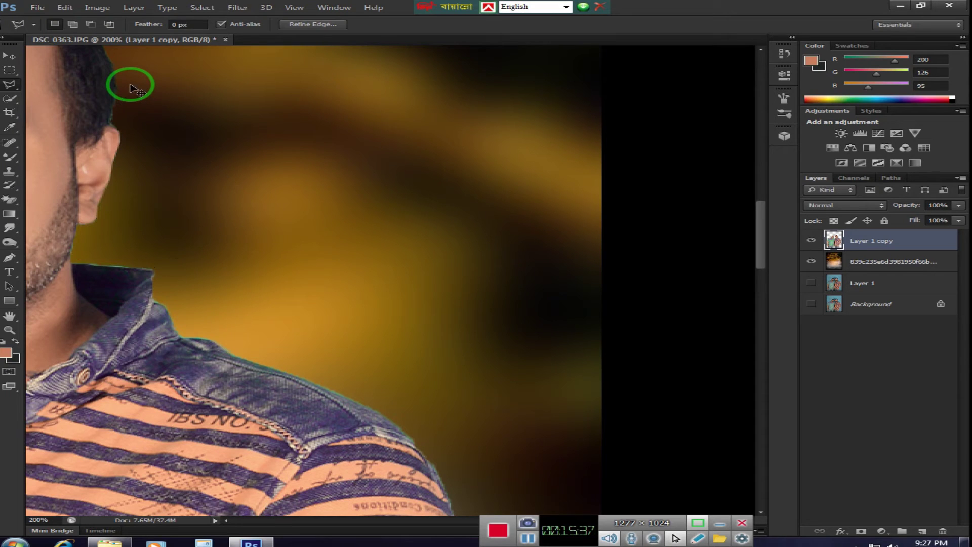
key("ctrl+minus")
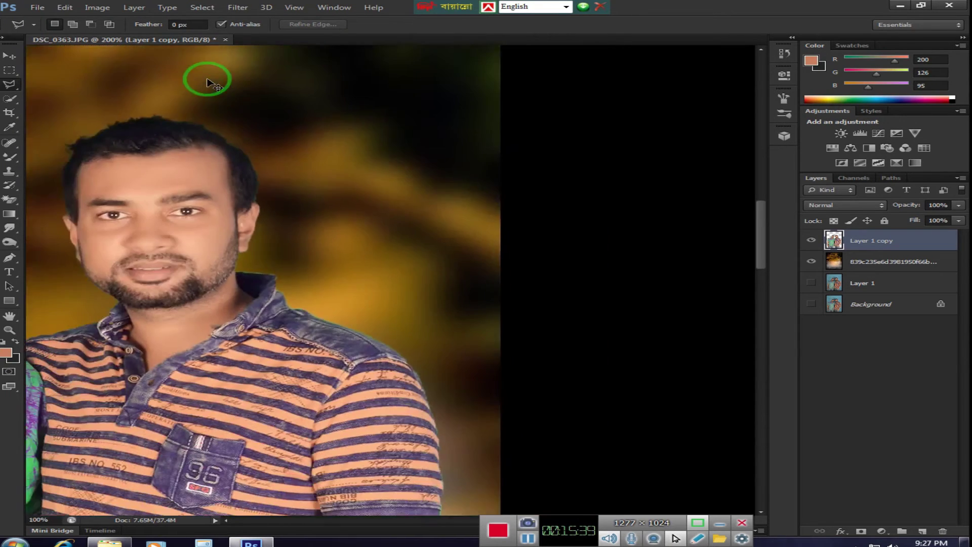
key("ctrl+minus")
key("ctrl+minus")
key("ctrl+minus")
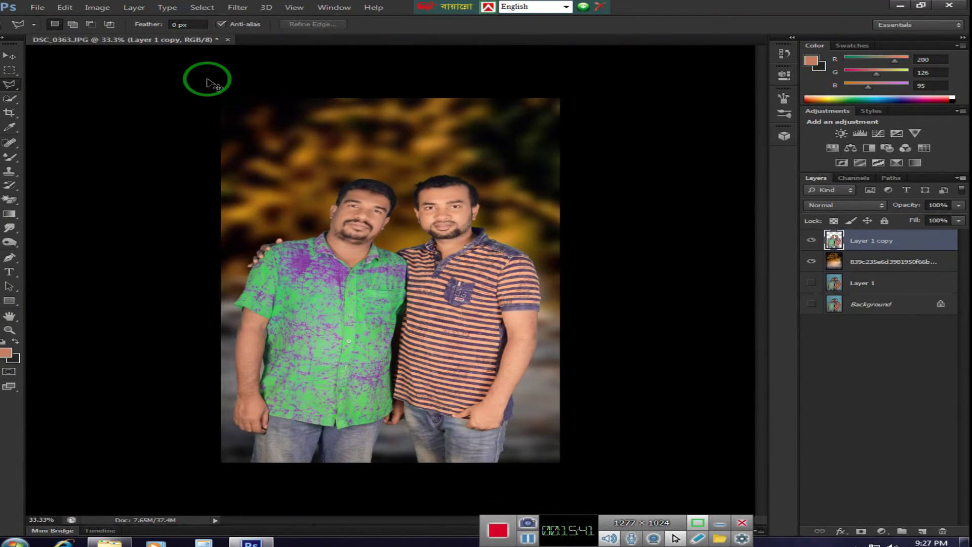
- Set Brightness/Contrast on Layer 1 copy to Brightness 6 and Contrast 16
key("ctrl+plus")
key("ctrl+minus")
key("ctrl+plus")
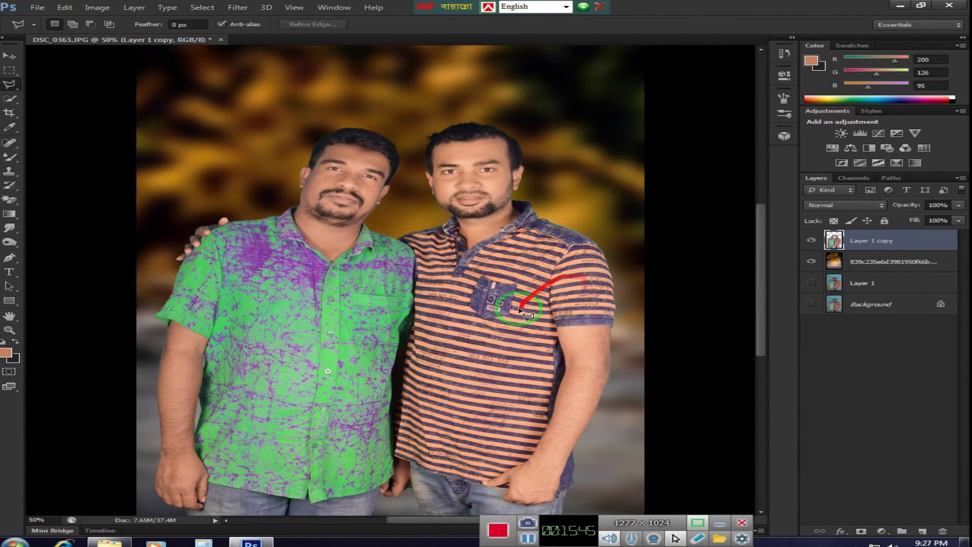
left_click(103, 7)
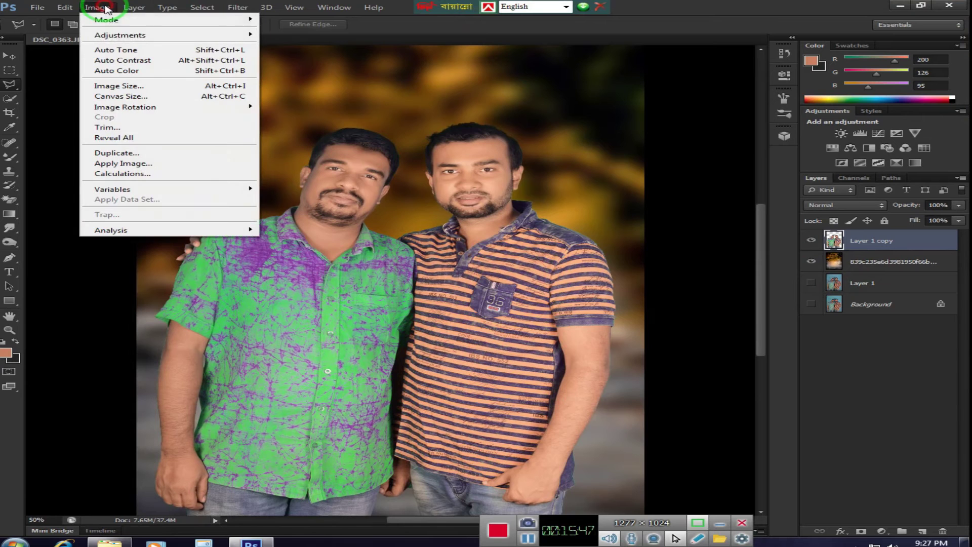
left_click(299, 38)
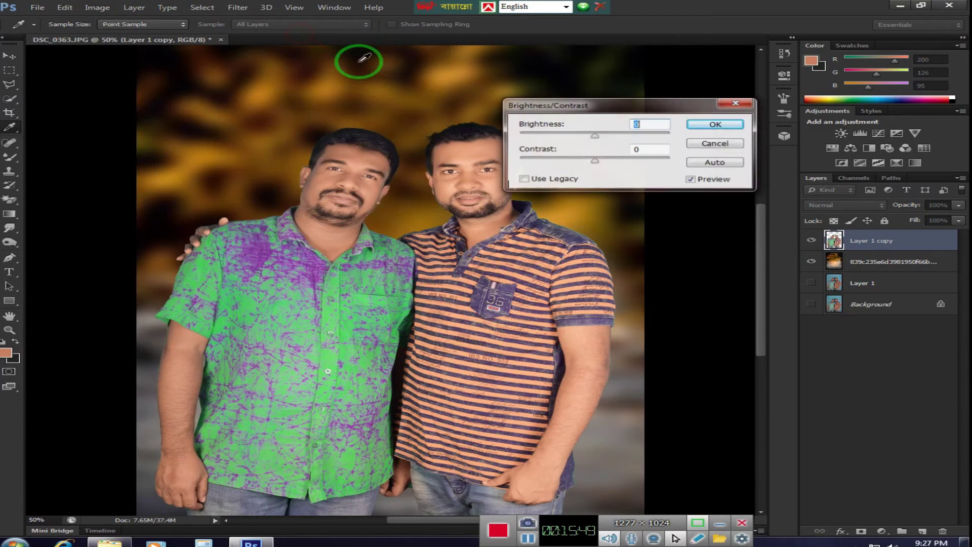
mouse_move(595, 136)
left_mouse_down()
mouse_move(579, 137)
mouse_move(599, 137)
mouse_move(614, 162)
mouse_move(554, 164)
mouse_move(586, 163)
left_mouse_up()
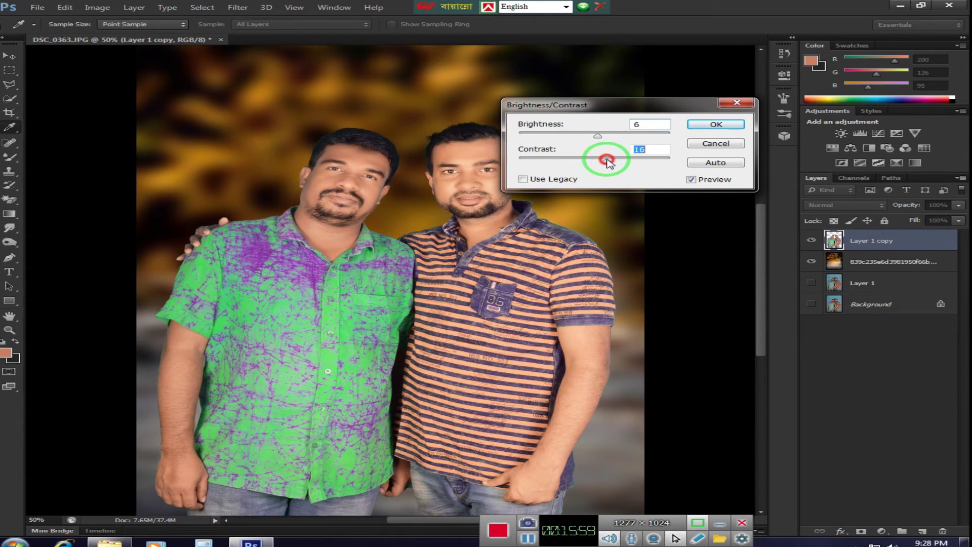
- Apply the Brightness/Contrast change and recheck the 50% view
left_click(703, 125)
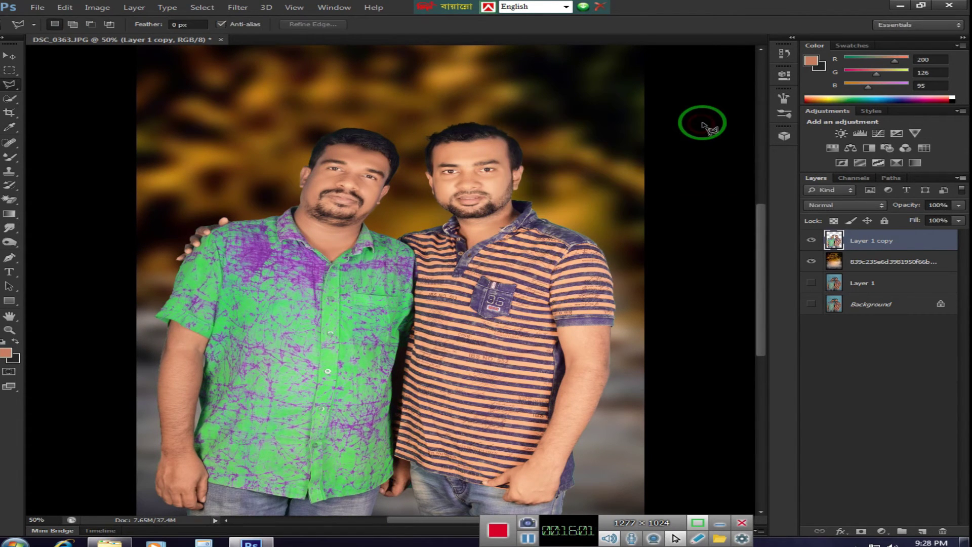
key("ctrl+minus")
key("ctrl+minus")
key("ctrl+plus")
key("ctrl+plus")
- Peek inside the kisspng folder, then return to Blur Effects cb background hd and scroll its thumbnails
left_click(900, 5)
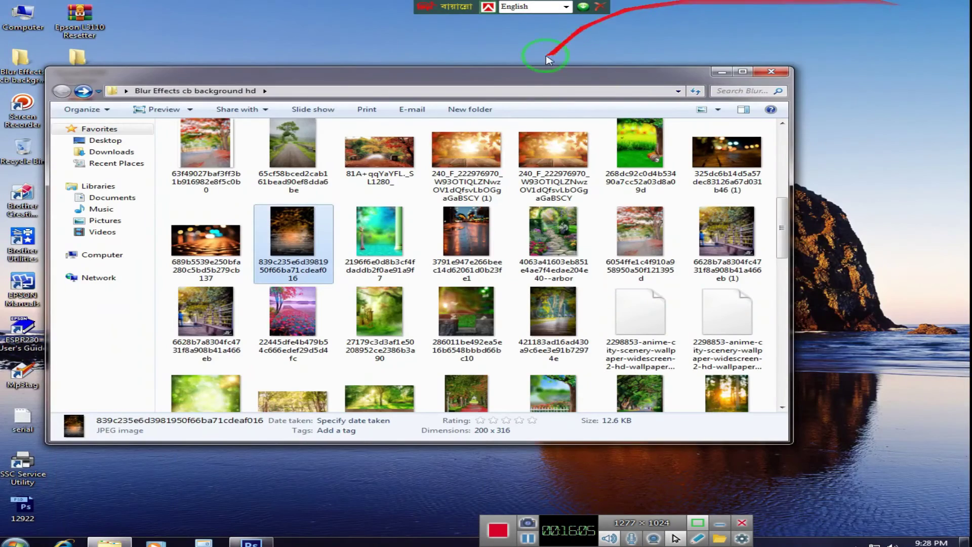
scroll(297, 135, "up", 3)
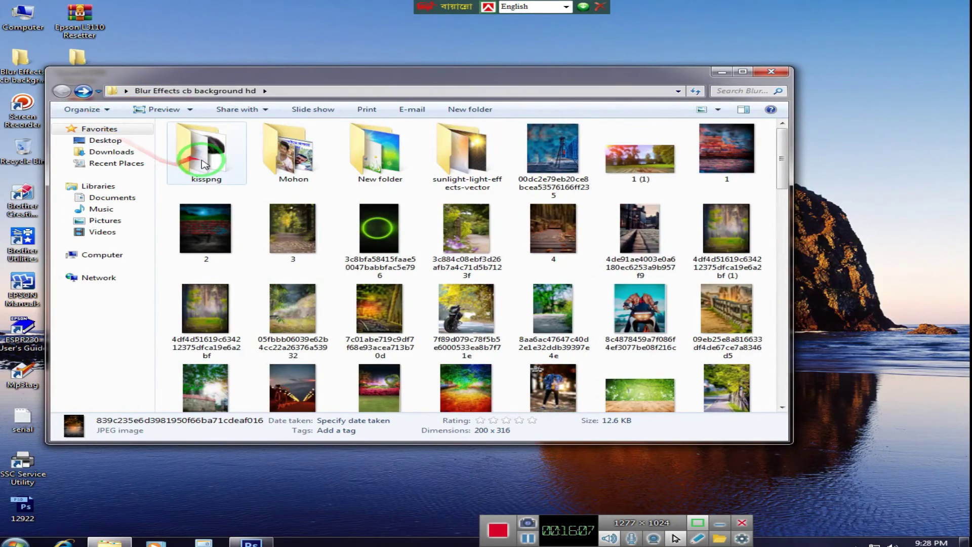
double_click(203, 161)
scroll(206, 163, "down", 3)
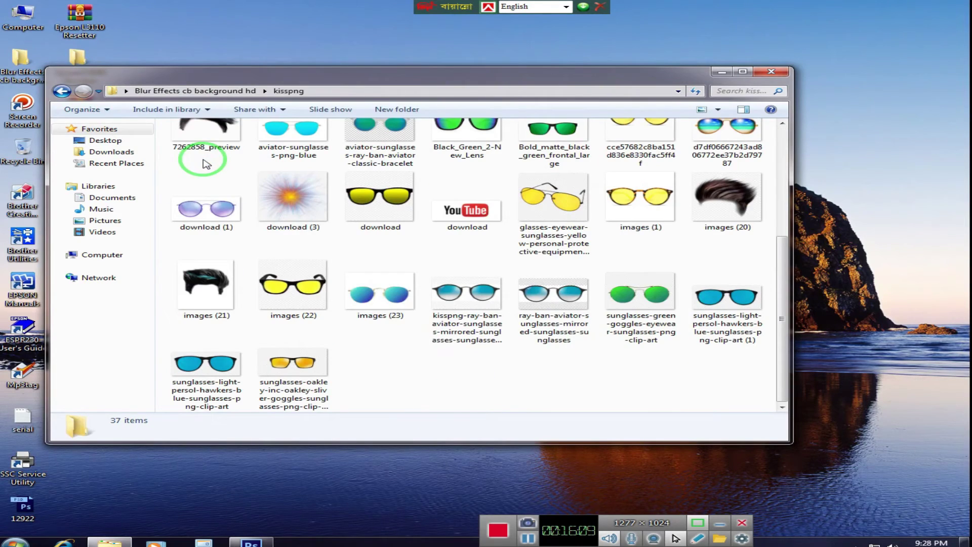
left_click(63, 92)
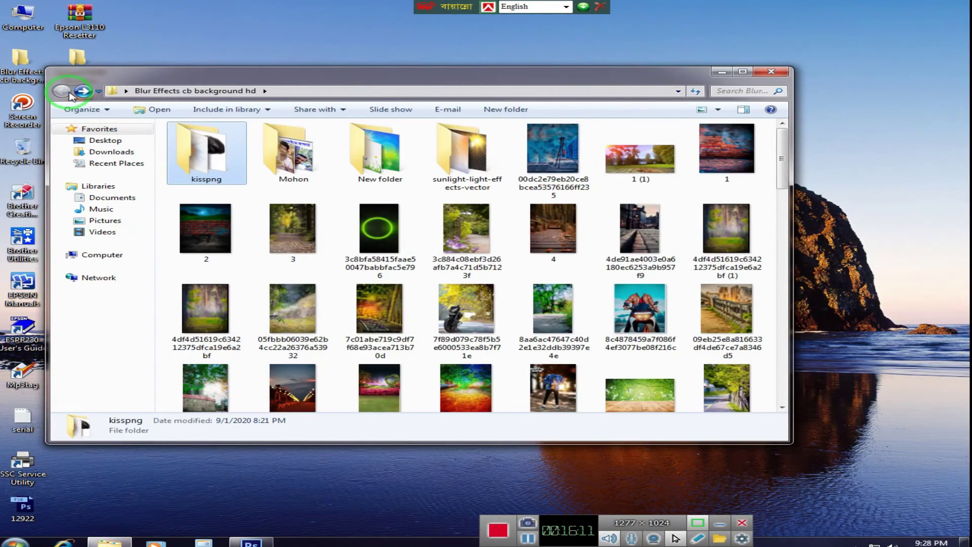
scroll(467, 296, "down", 5)
scroll(456, 238, "down", 5)
scroll(336, 196, "down", 5)
scroll(324, 197, "down", 3)
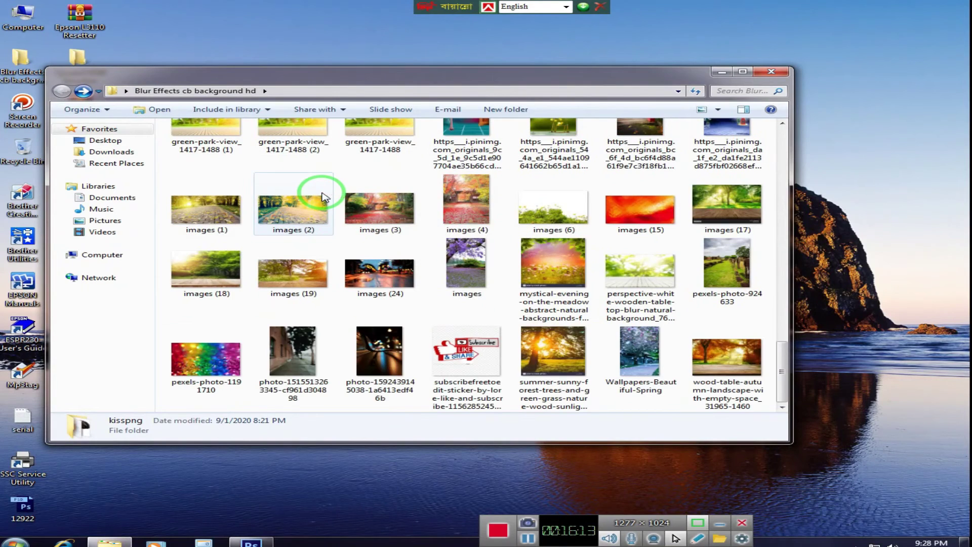
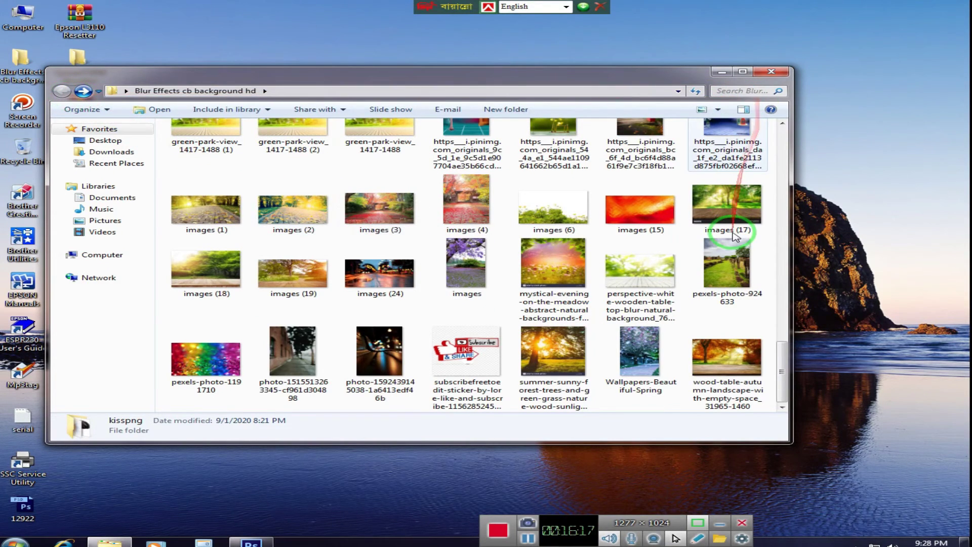
- Bring images (203) from the sunlight-light-effects-vector folder into the photo as a new layer
left_click(769, 72)
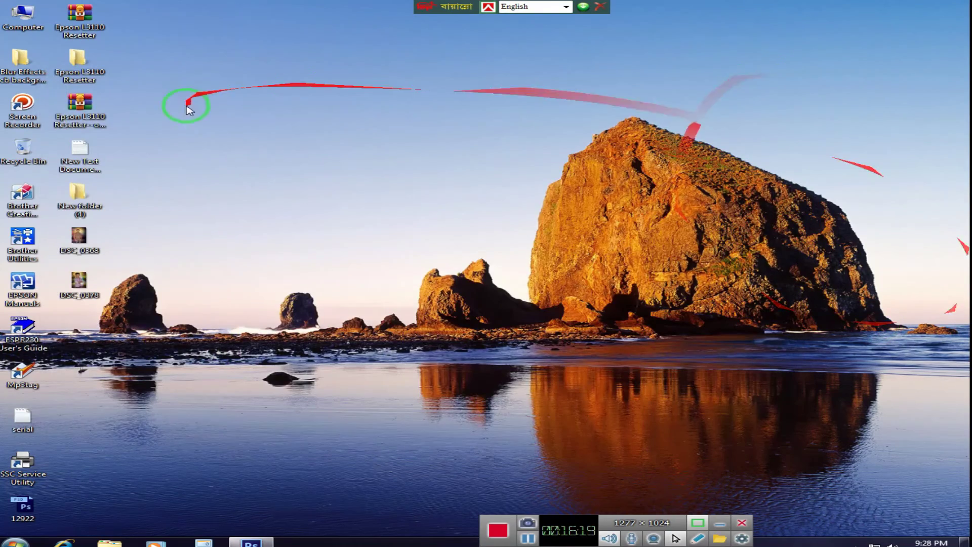
double_click(19, 73)
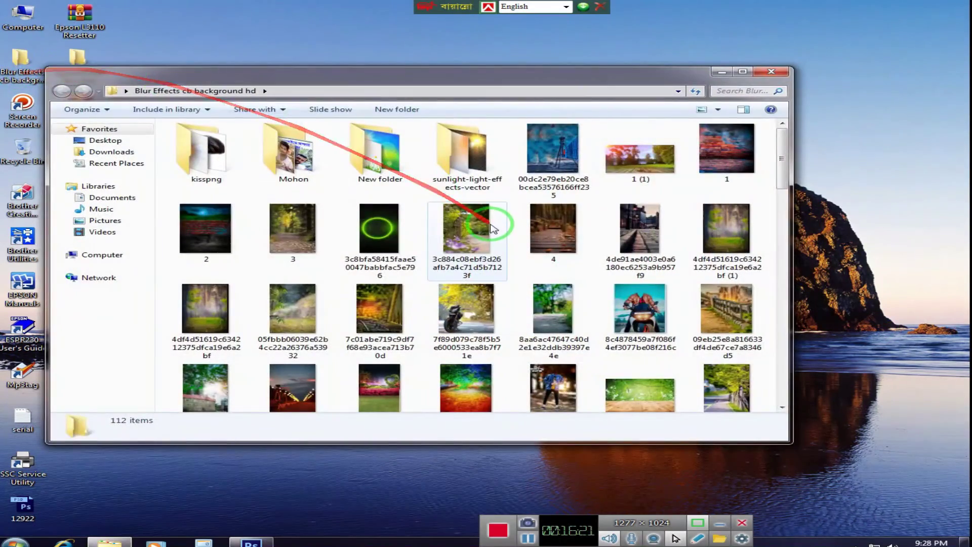
double_click(469, 175)
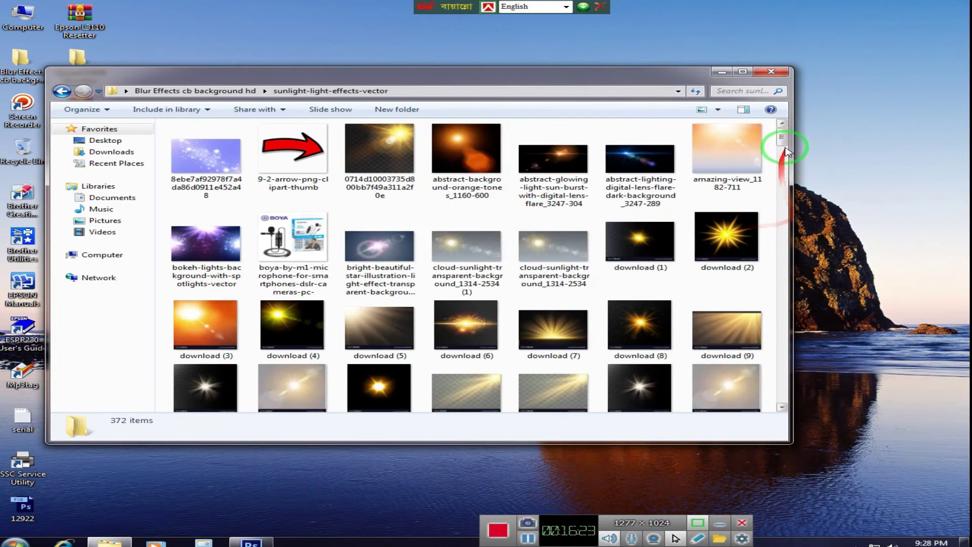
left_click_drag(783, 142, 791, 227)
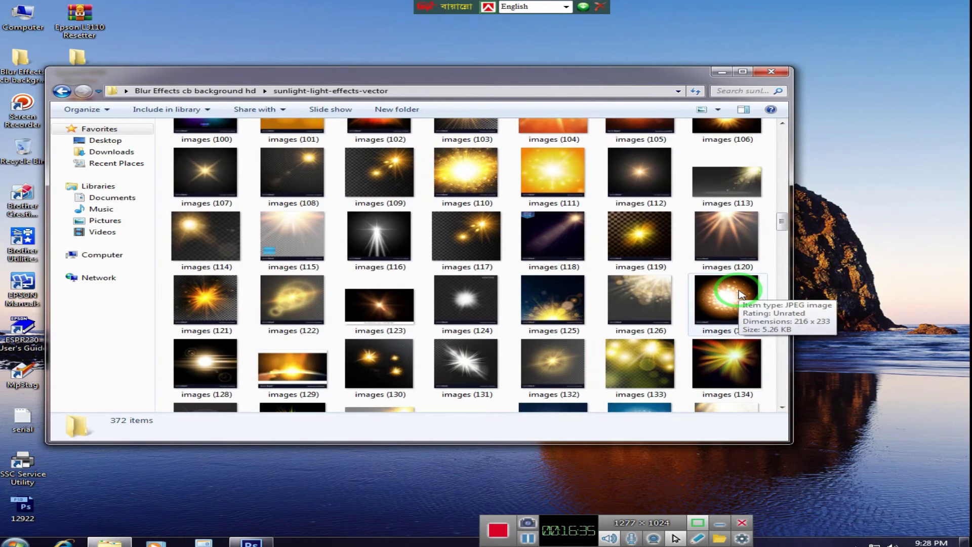
scroll(782, 235, "down", 3)
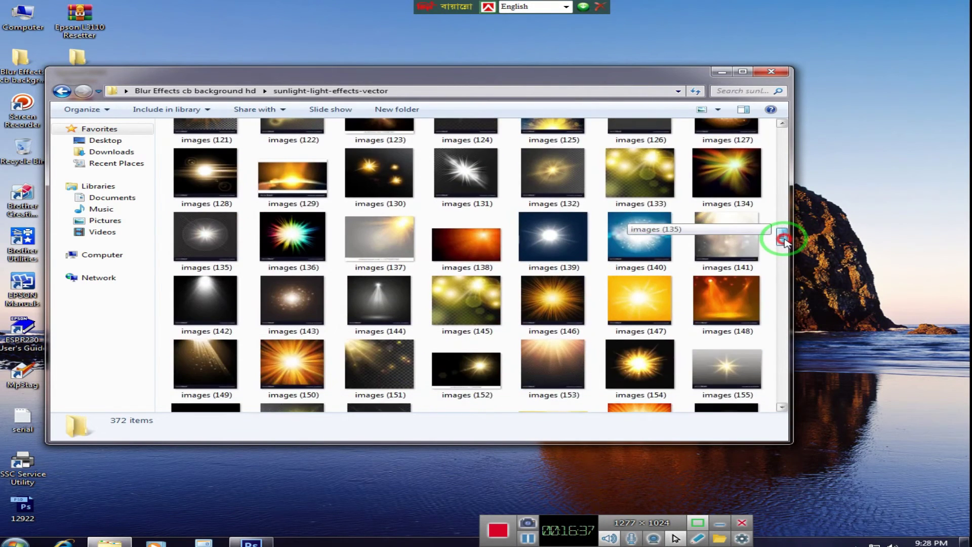
left_click_drag(784, 240, 786, 287)
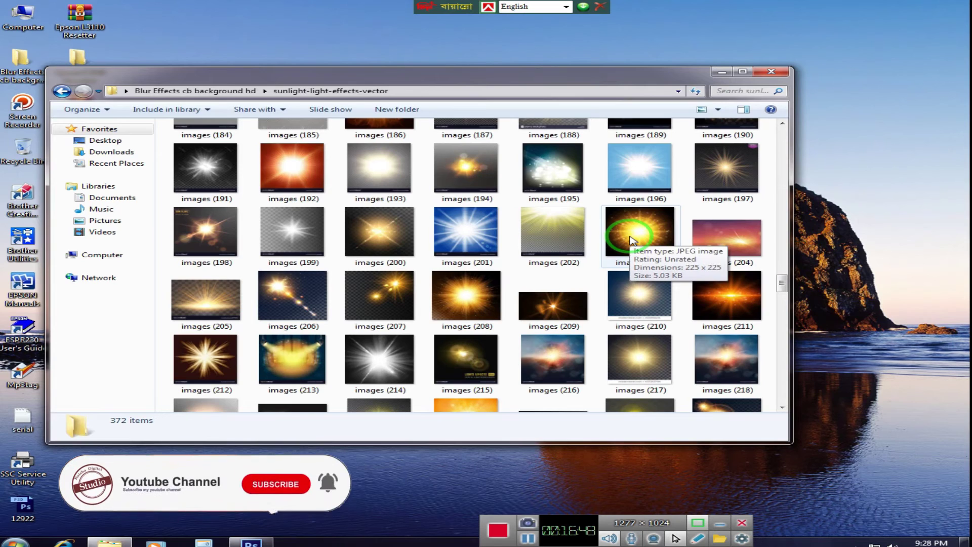
left_click_drag(633, 241, 279, 542)
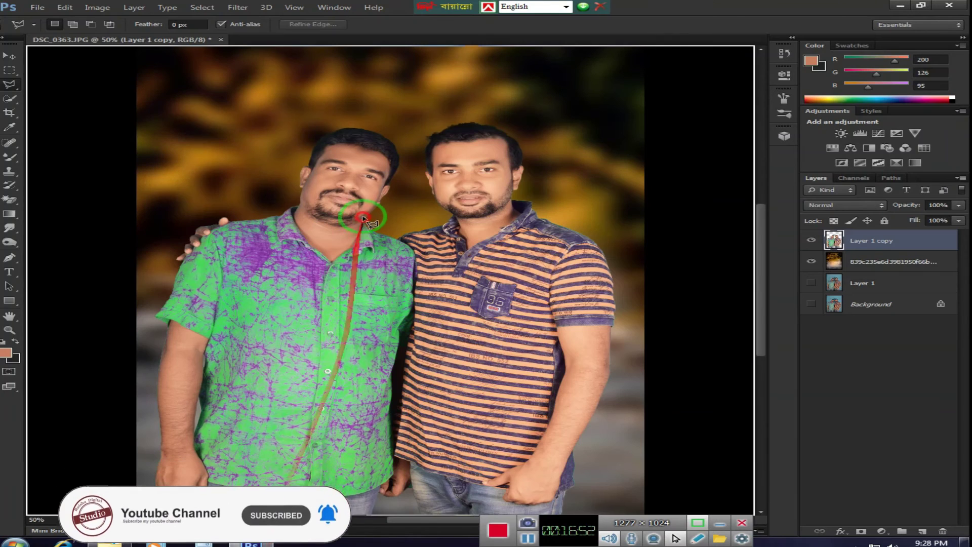
mouse_move(279, 537)
left_mouse_down()
mouse_move(366, 214)
mouse_move(111, 81)
left_mouse_up()
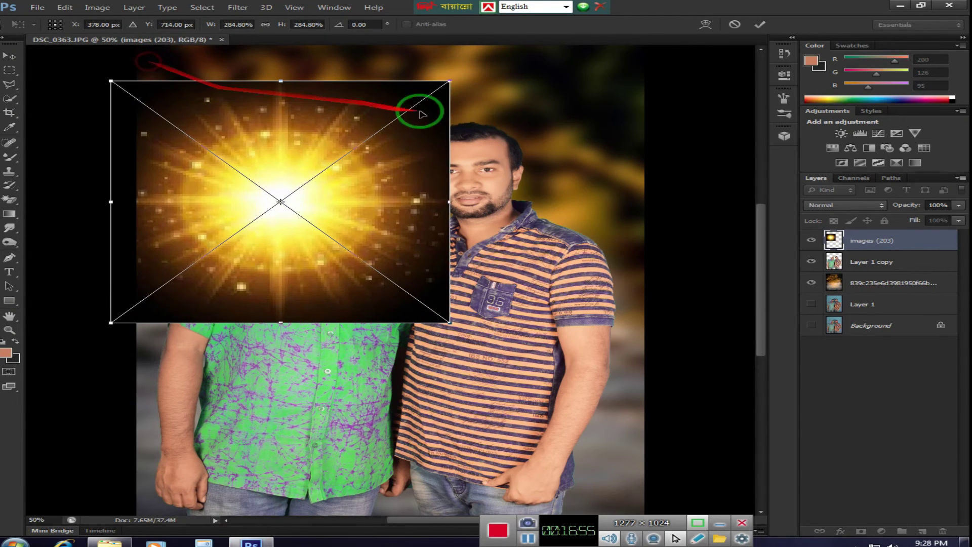
- Enlarge the golden light burst over the photo and set its blend mode to Screen
mouse_move(450, 82)
left_mouse_down()
mouse_move(757, 43)
mouse_move(742, 43)
left_mouse_up()
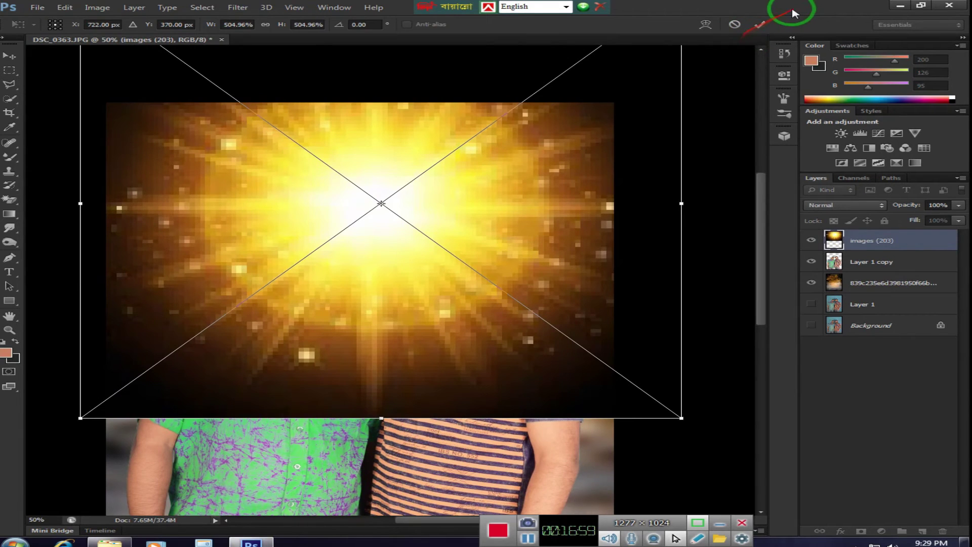
left_click(761, 24)
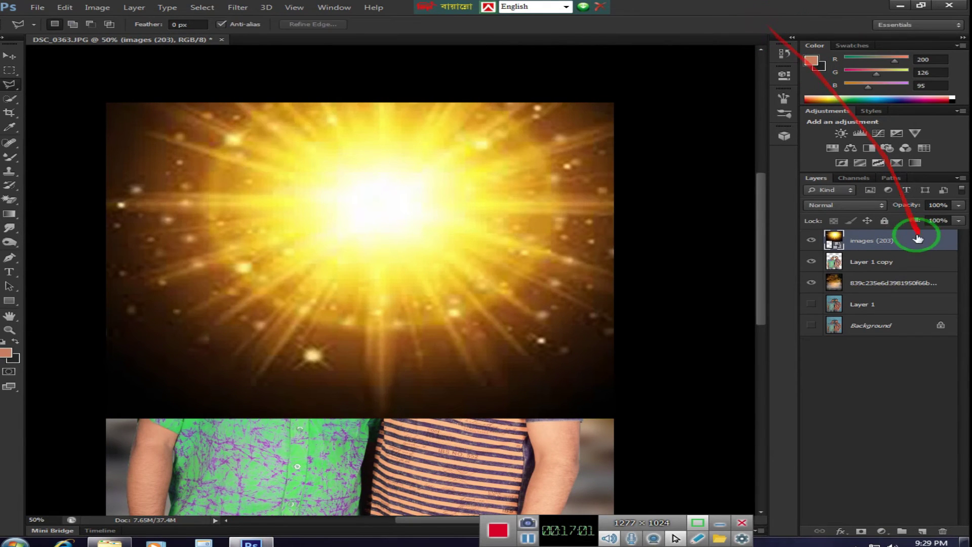
left_click(879, 204)
left_click(821, 304)
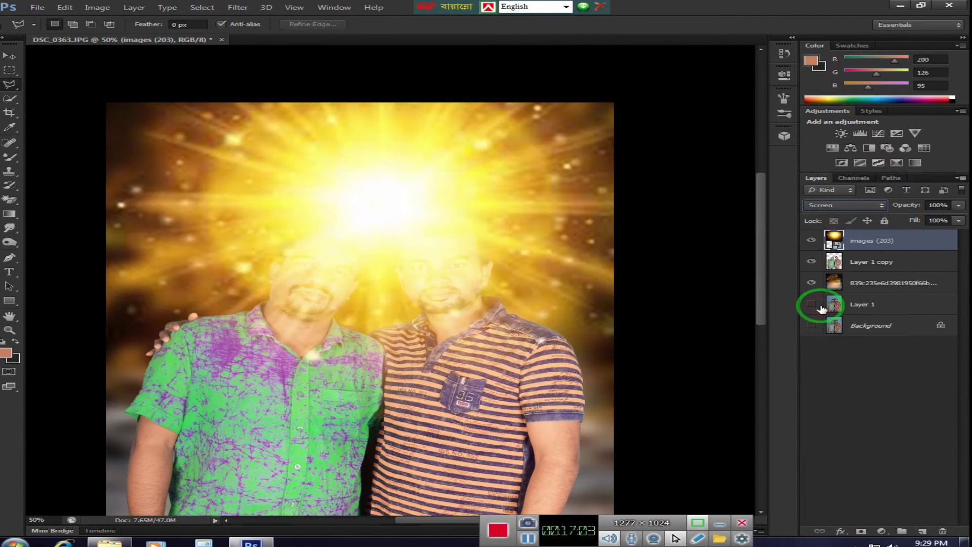
- Move the light burst layer beneath Layer 1 copy and nudge it slightly left
key("ctrl+minus")
key("ctrl+minus")
key("ctrl+minus")
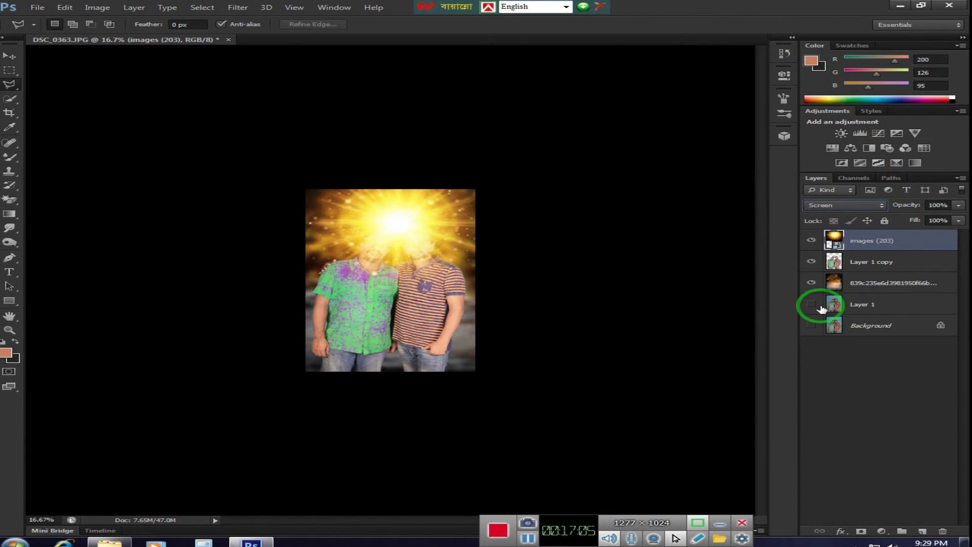
left_click_drag(883, 247, 884, 265)
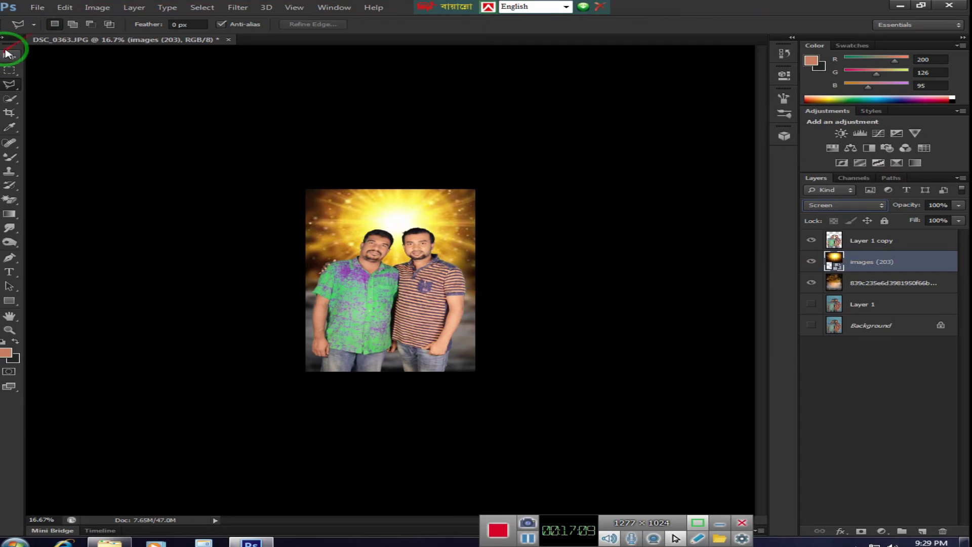
left_click(9, 55)
left_click_drag(474, 242, 475, 243)
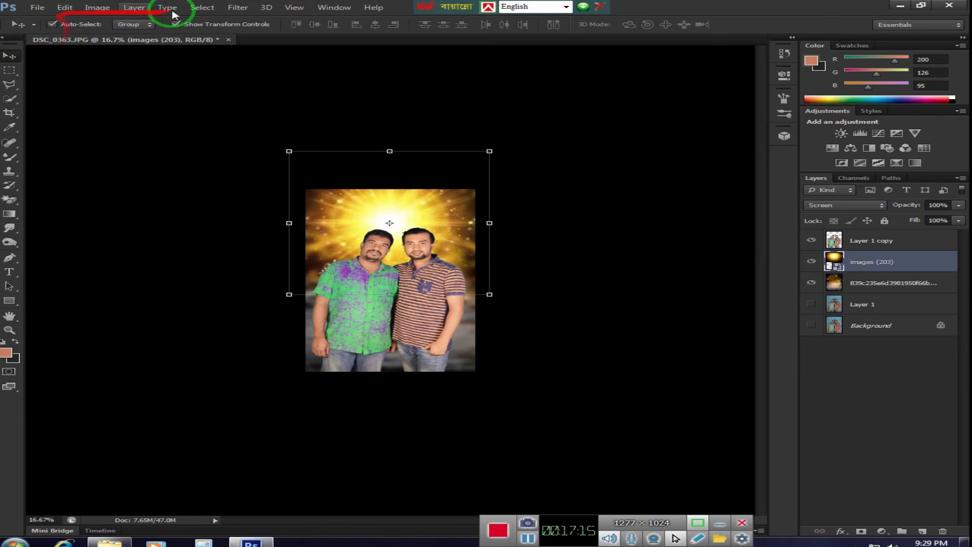
- Apply a Gaussian Blur with a 151.9-pixel radius to the light burst layer
left_click(235, 11)
left_click(281, 118)
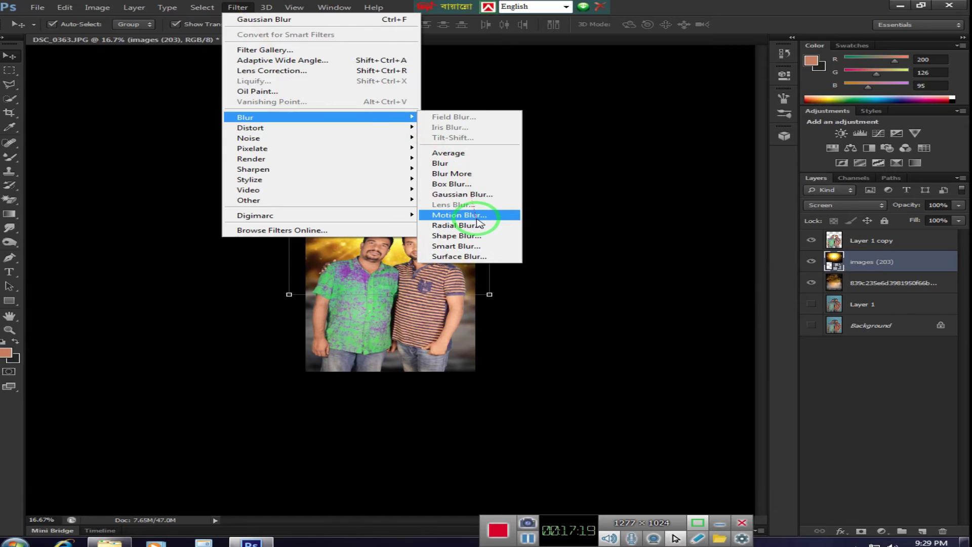
left_click(471, 194)
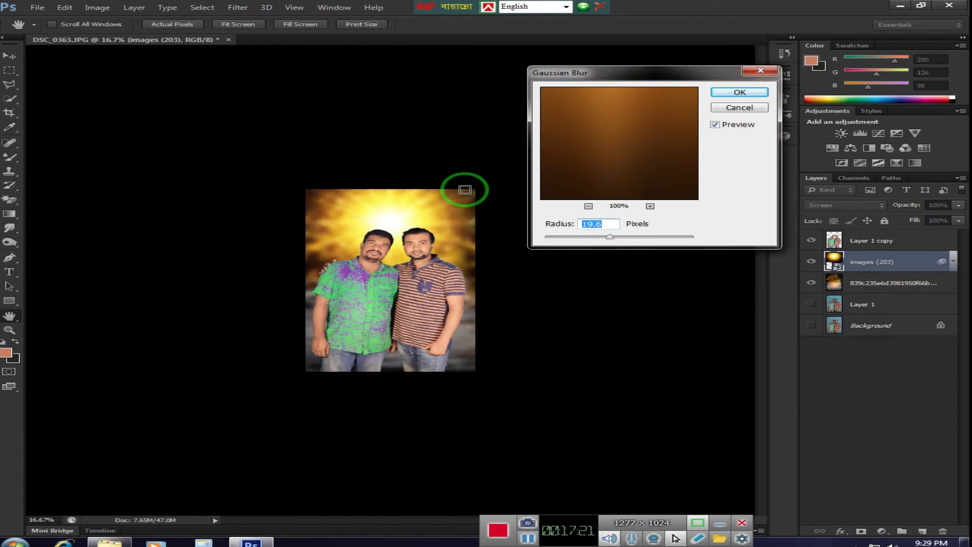
left_click_drag(596, 234, 654, 238)
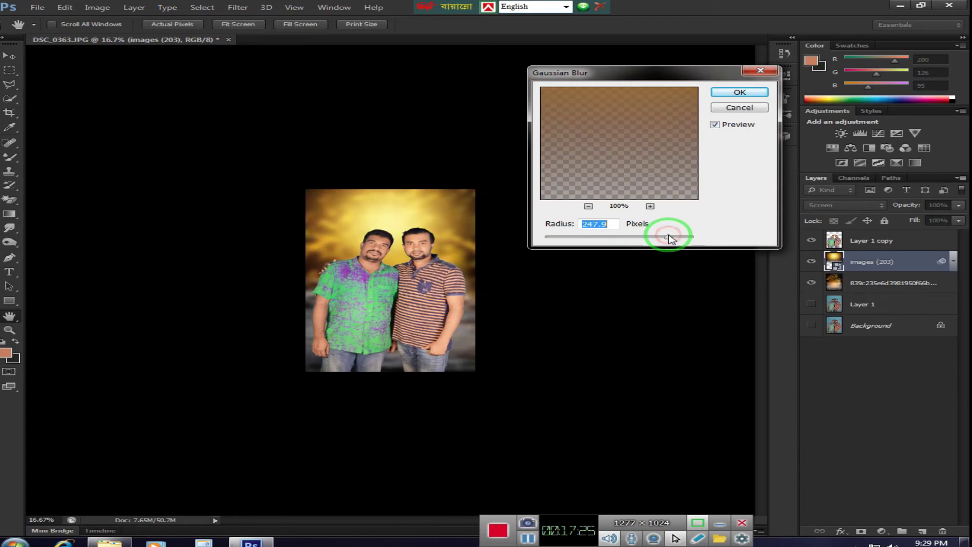
left_click_drag(636, 239, 637, 240)
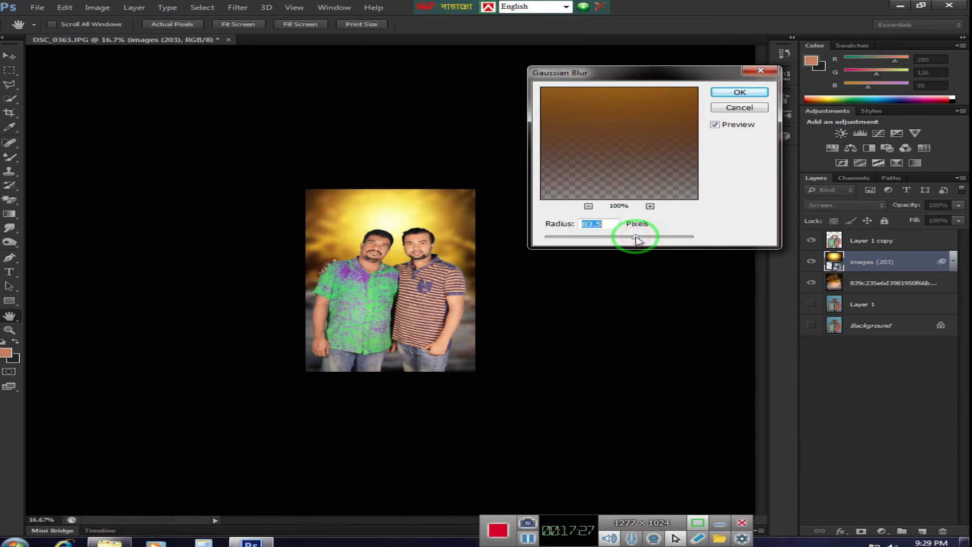
left_click(653, 236)
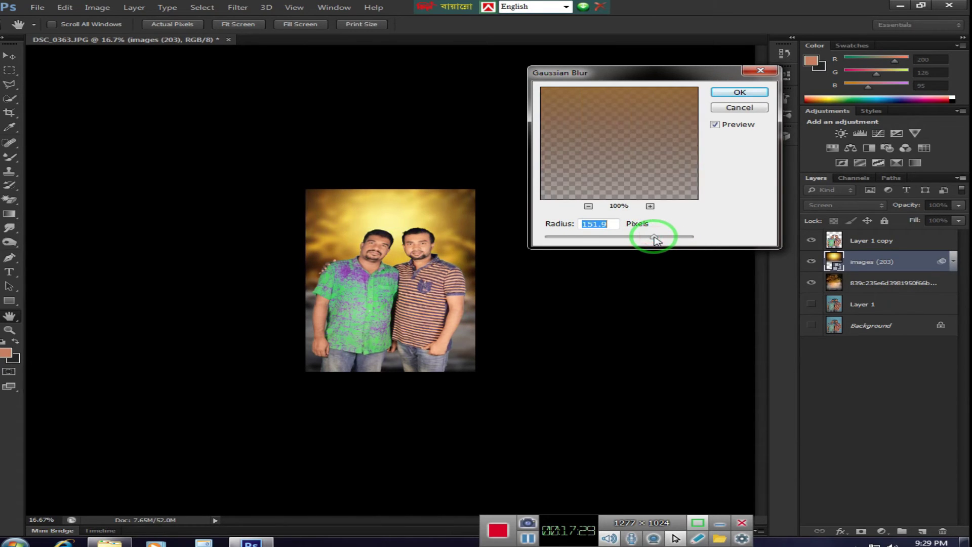
key("ctrl+plus")
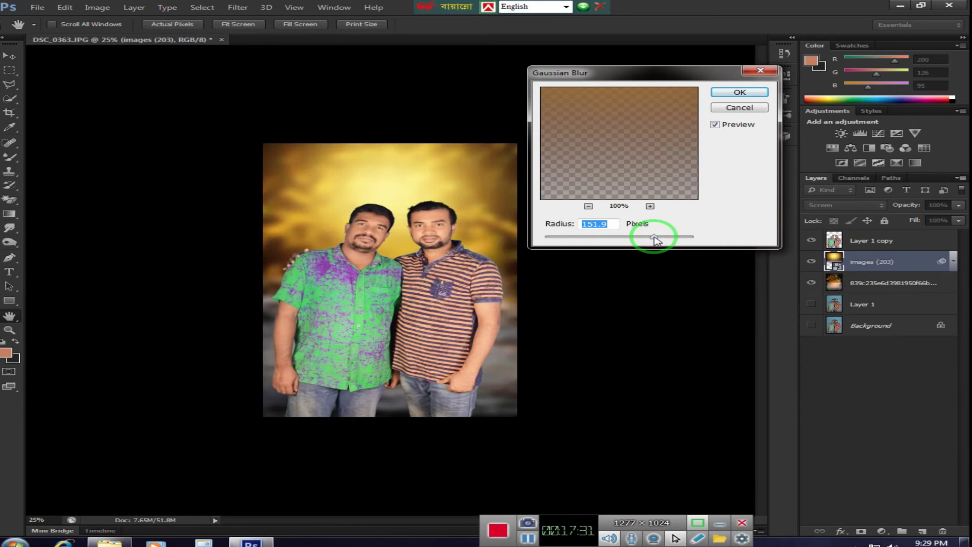
key("ctrl+plus")
key("ctrl+minus")
left_click(743, 92)
key("v")
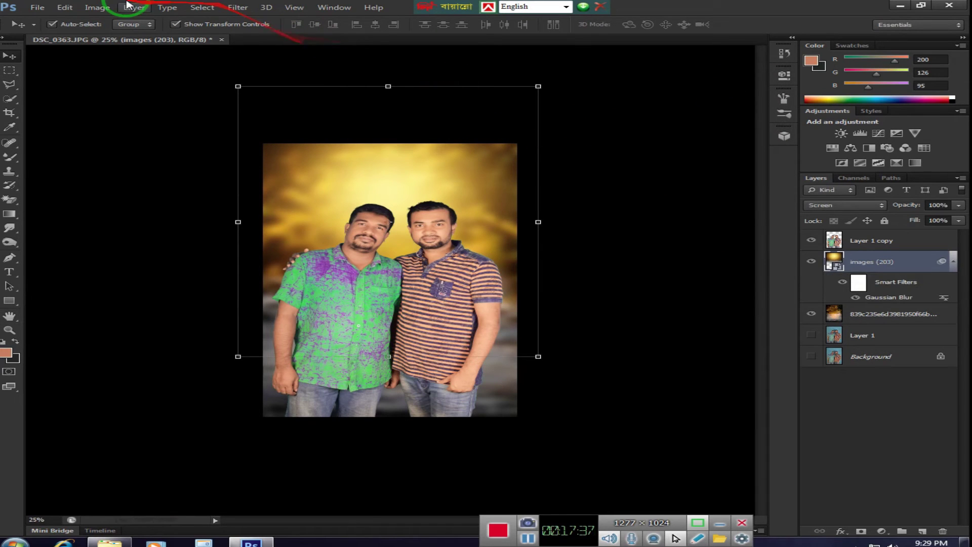
- Rasterize the blurred light burst layer
left_click(106, 10)
left_click(127, 36)
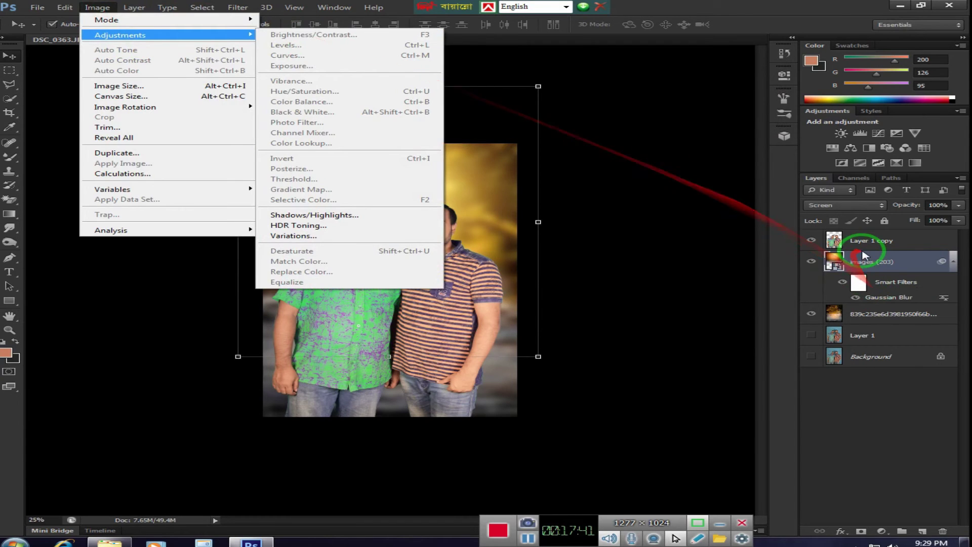
left_click(863, 258)
right_click(864, 259)
left_click(693, 228)
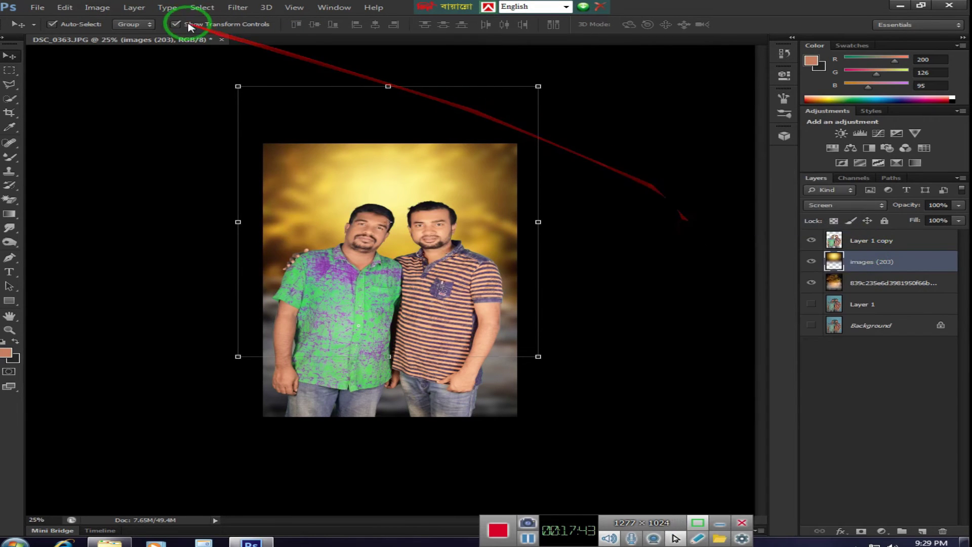
- Give the light burst a Brightness/Contrast of -38 brightness and 65 contrast
left_click(97, 7)
mouse_move(120, 35)
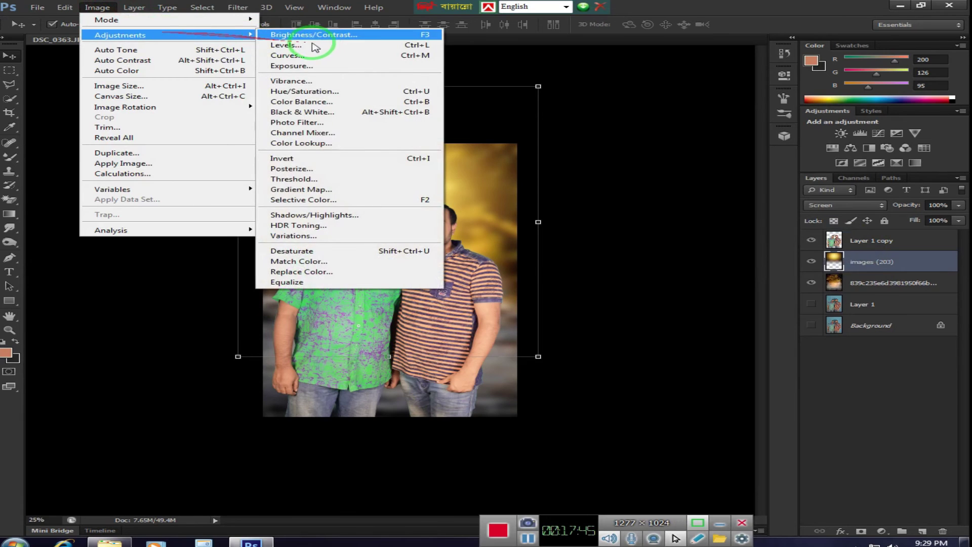
left_click(319, 36)
mouse_move(594, 133)
left_mouse_down()
mouse_move(554, 133)
mouse_move(577, 138)
mouse_move(513, 160)
left_mouse_up()
left_click_drag(608, 162, 653, 163)
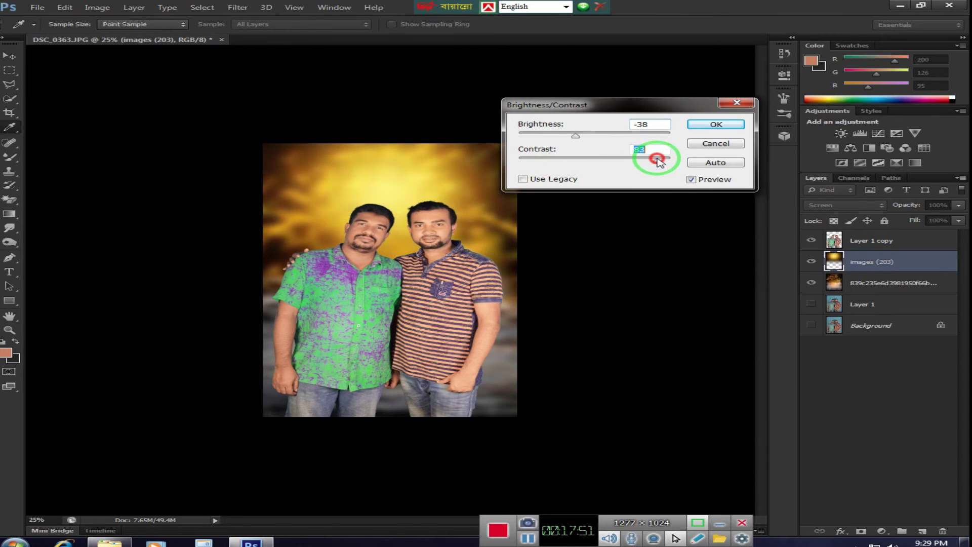
left_click(725, 125)
key("v")
- Zoom in on the men's faces and select Layer 1 copy
key("ctrl+minus")
key("ctrl+plus")
key("ctrl+plus")
key("ctrl+plus")
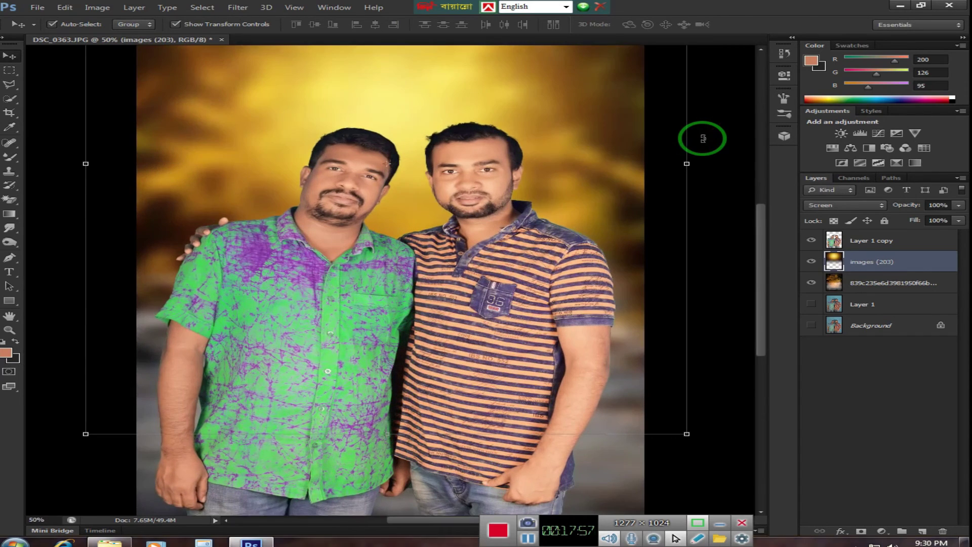
key("ctrl+plus")
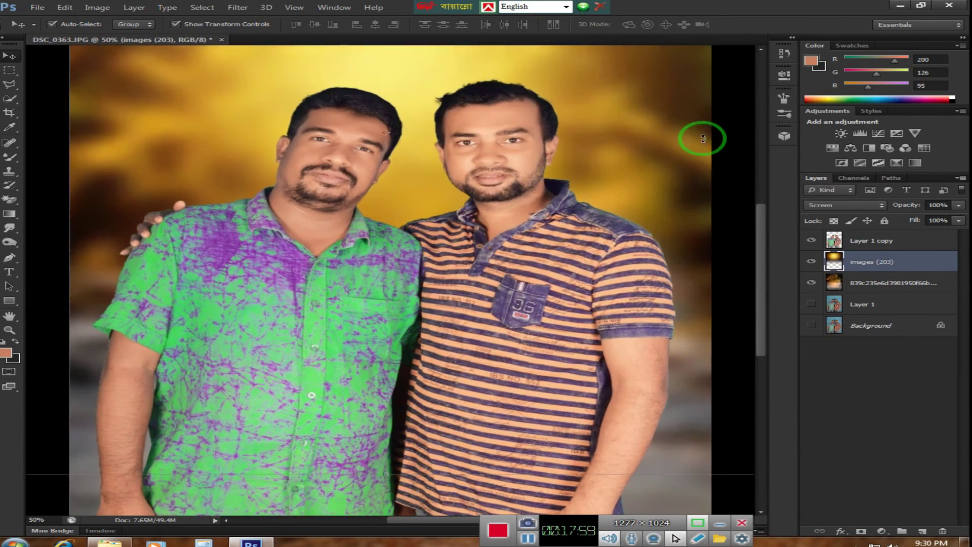
key("ctrl+plus")
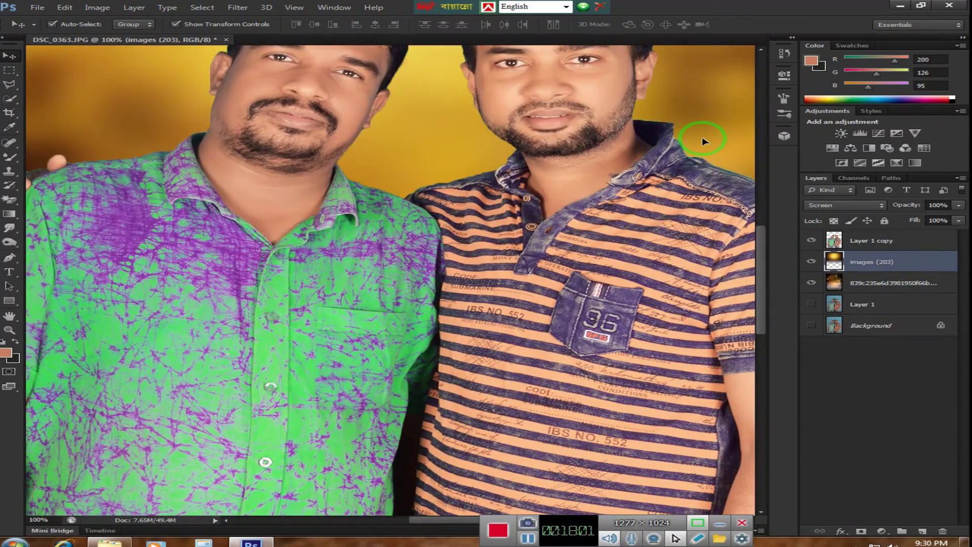
left_click(879, 240)
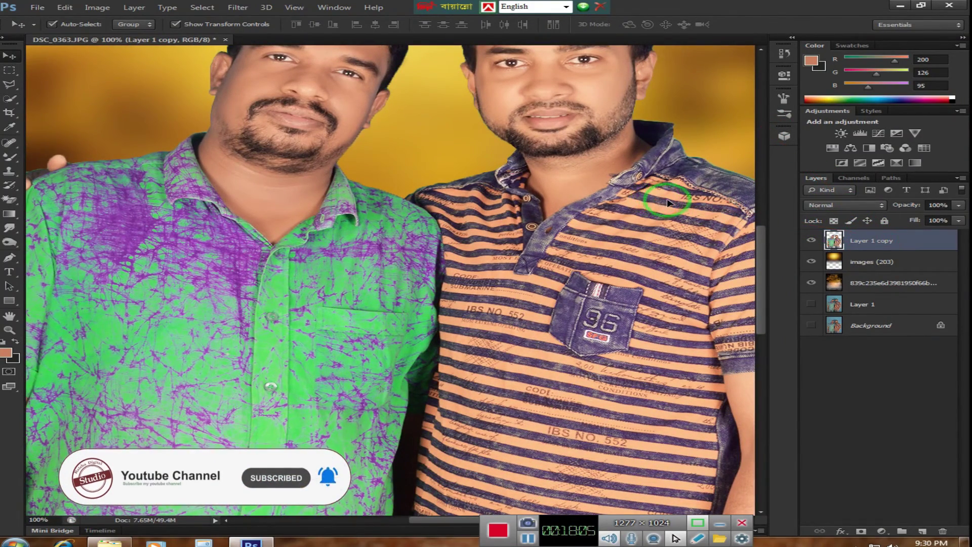
- Use Liquify Forward Warp to push the hair edges in the gap between the heads
key("ctrl+shift+x")
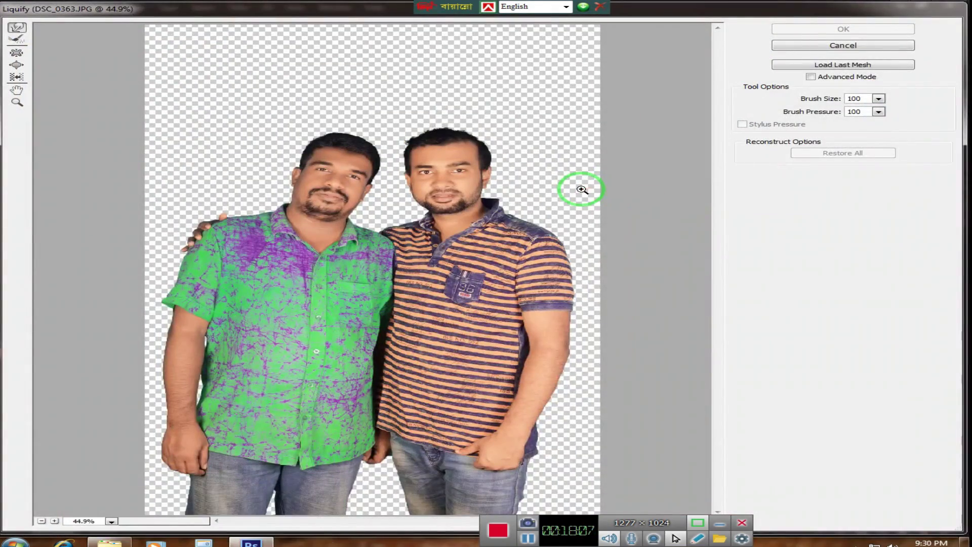
key("ctrl+plus")
key("ctrl+plus")
key("ctrl+plus")
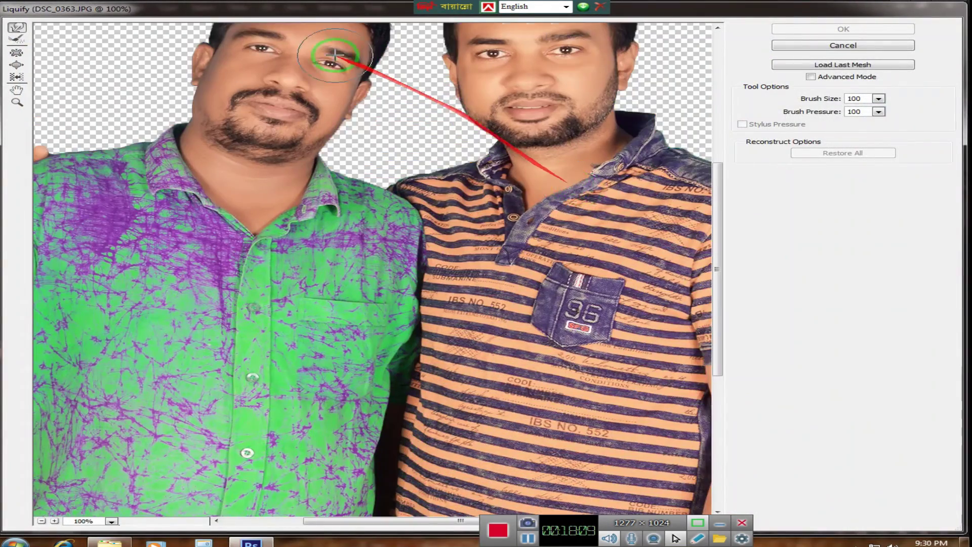
scroll(330, 50, "up", 5)
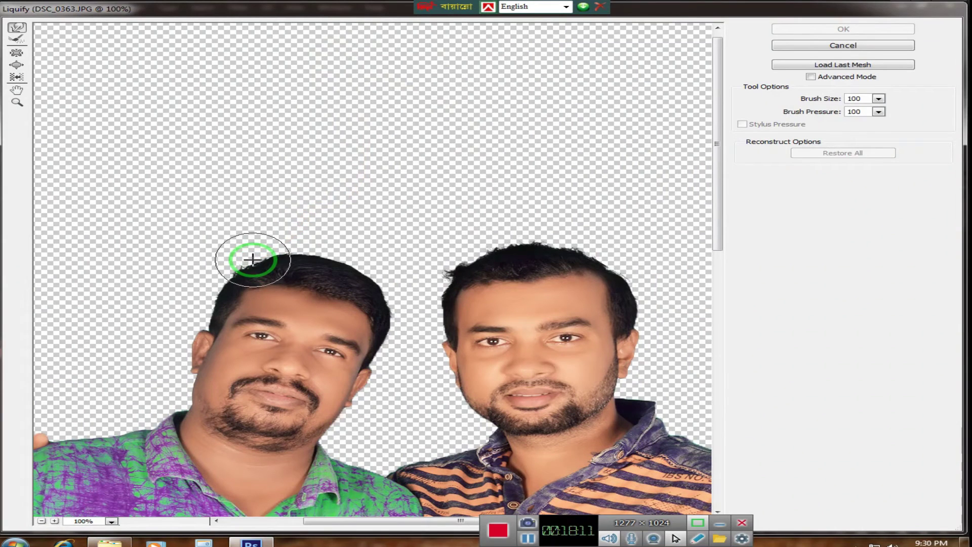
mouse_move(247, 256)
left_mouse_down()
mouse_move(214, 280)
mouse_move(245, 243)
mouse_move(324, 253)
mouse_move(381, 277)
left_mouse_up()
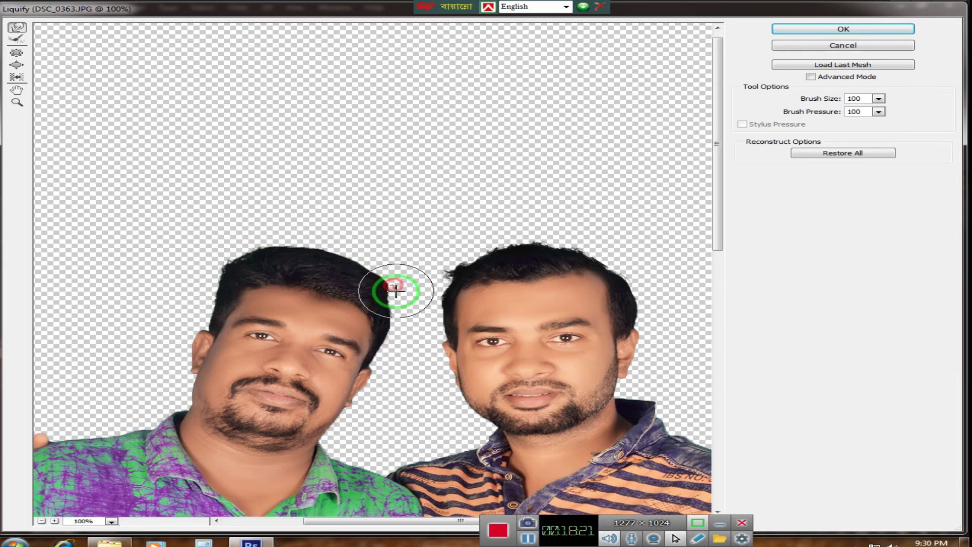
mouse_move(381, 277)
left_mouse_down()
mouse_move(411, 319)
mouse_move(411, 308)
left_mouse_up()
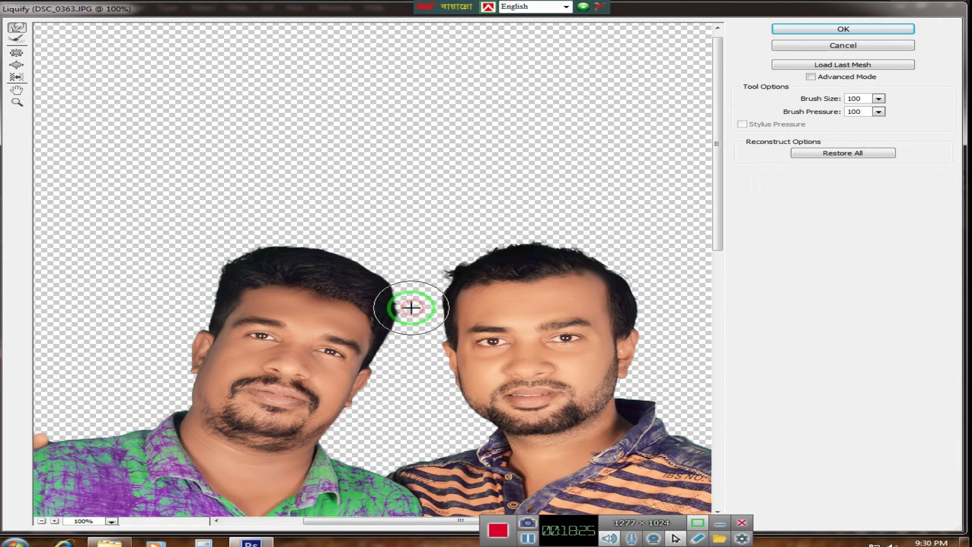
mouse_move(411, 305)
left_mouse_down()
mouse_move(386, 260)
mouse_move(402, 284)
mouse_move(493, 254)
mouse_move(482, 246)
mouse_move(461, 256)
mouse_move(510, 238)
mouse_move(623, 262)
mouse_move(606, 256)
mouse_move(599, 238)
mouse_move(636, 278)
mouse_move(623, 273)
left_mouse_up()
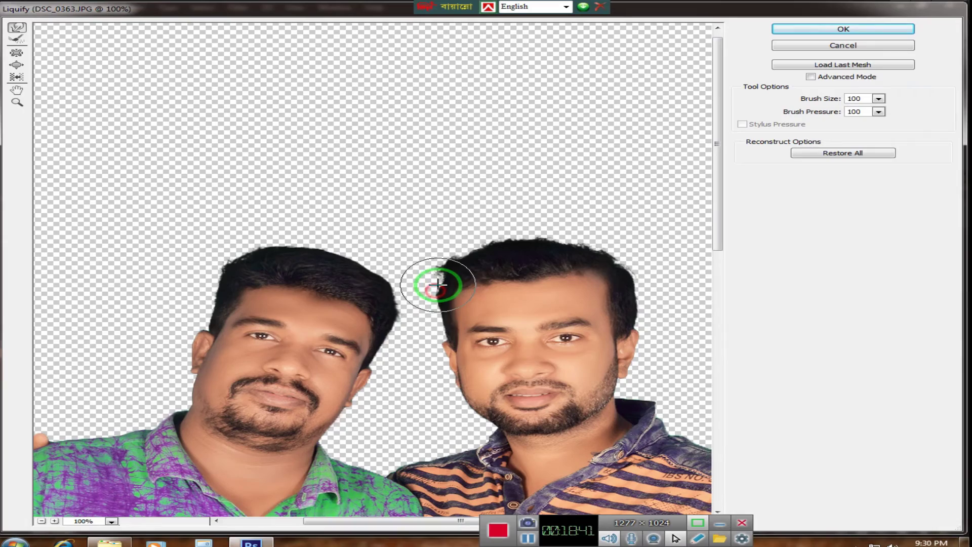
mouse_move(437, 290)
left_mouse_down()
mouse_move(586, 223)
mouse_move(839, 77)
left_mouse_up()
left_click(841, 29)
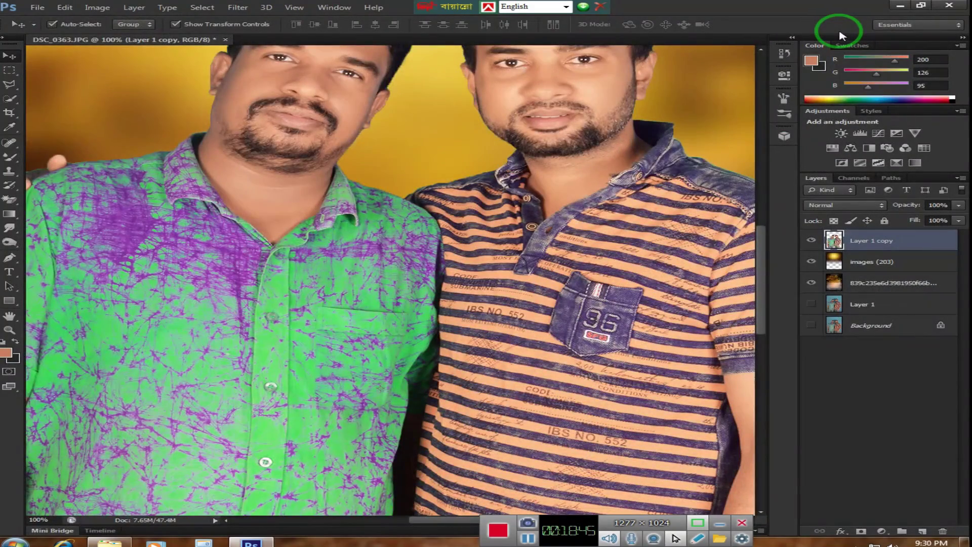
- Zoom in to check the hair at full size, then zoom out to the whole composite
key("ctrl+minus")
key("ctrl+minus")
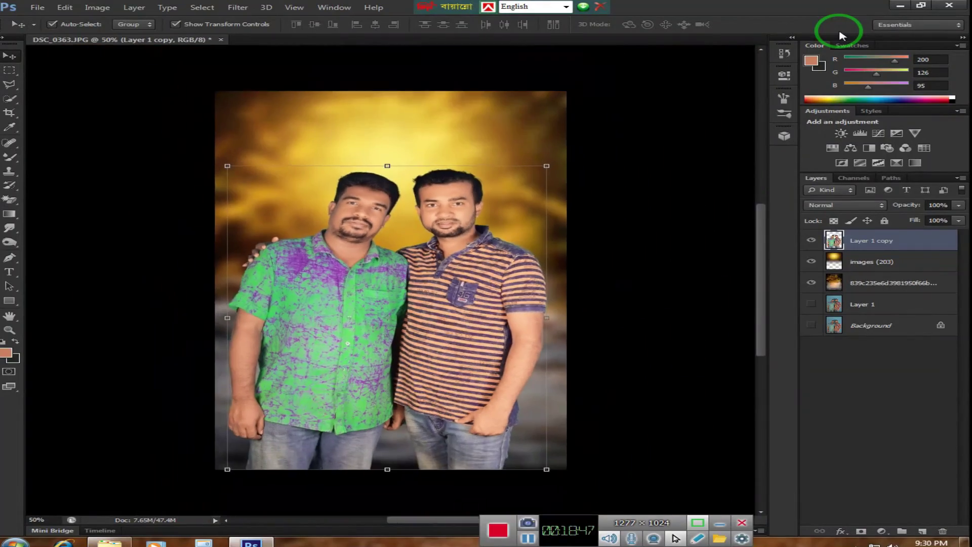
key("ctrl+plus")
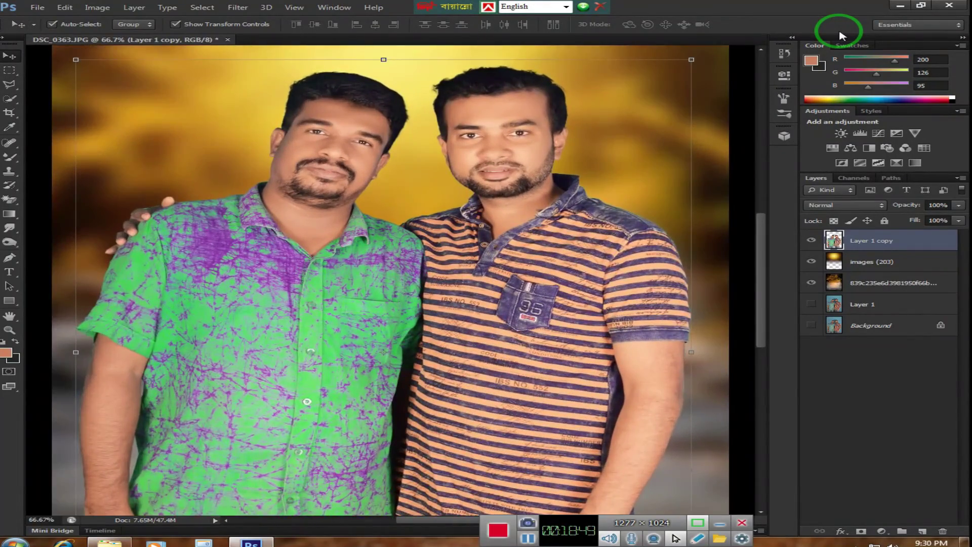
key("ctrl+plus")
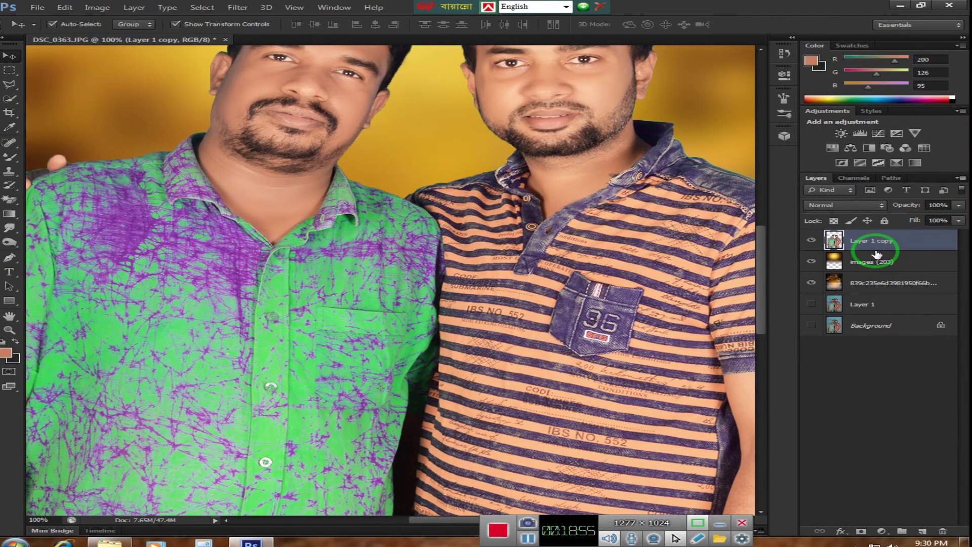
key("ctrl+minus")
key("ctrl+minus")
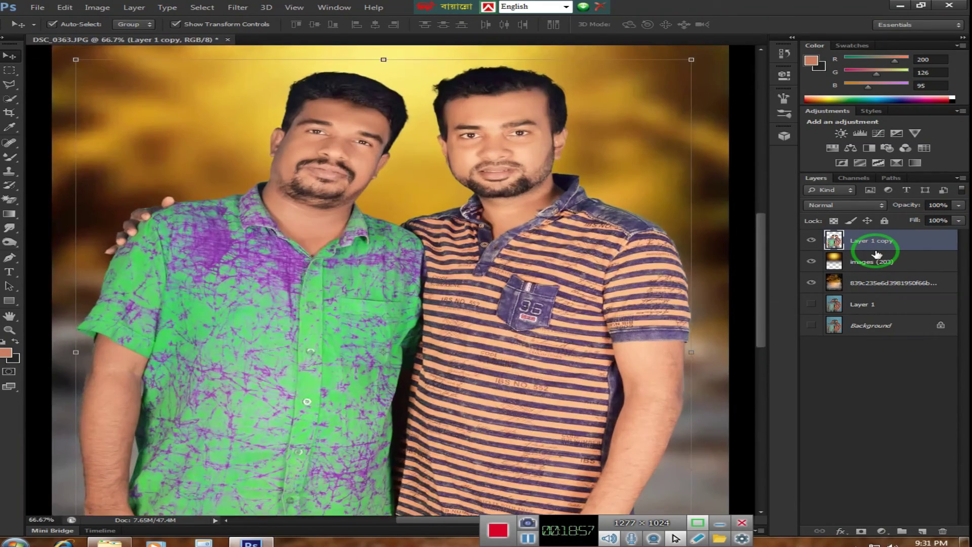
key("ctrl+minus")
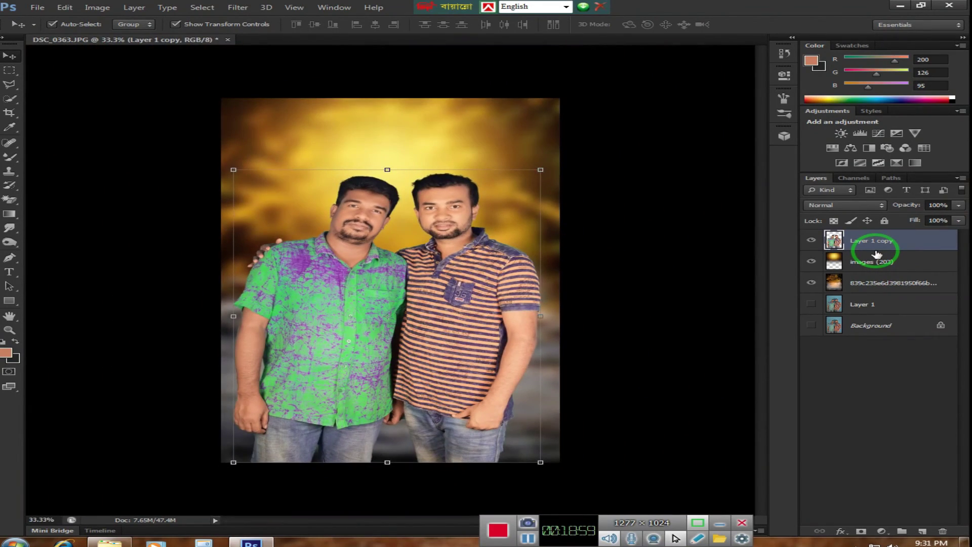
key("ctrl+plus")
key("ctrl+plus")
key("ctrl+minus")
key("ctrl+minus")
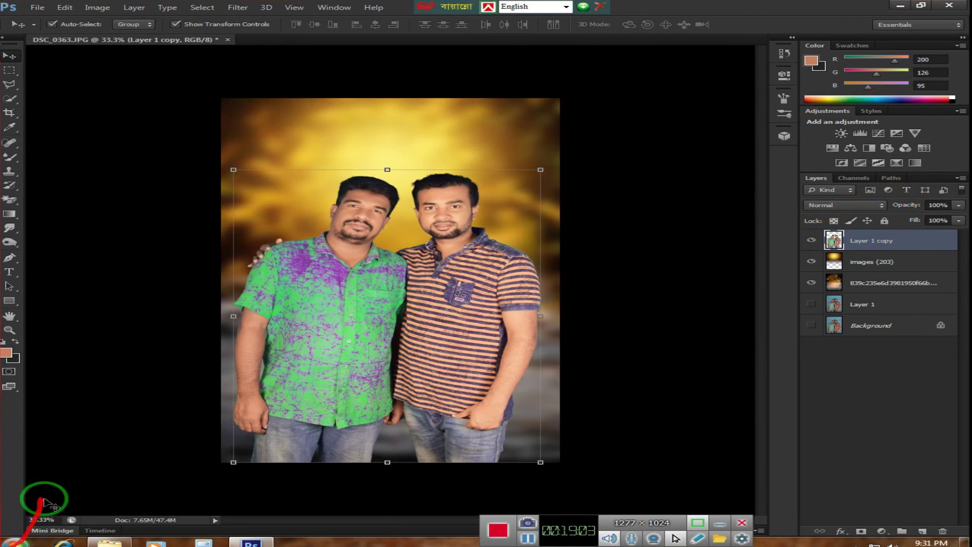
- Set the foreground colour to white and add a new empty layer
left_click(3, 357)
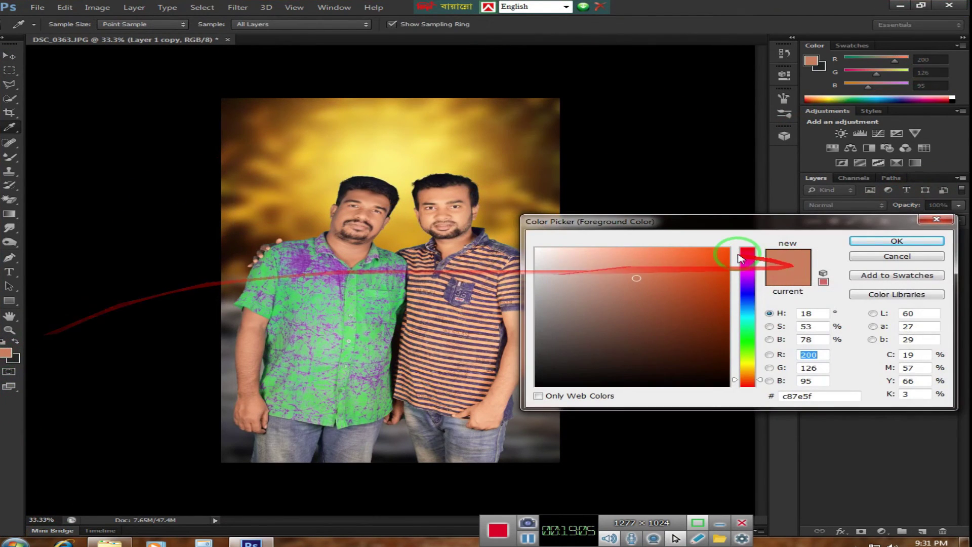
left_click(541, 250)
left_click(873, 243)
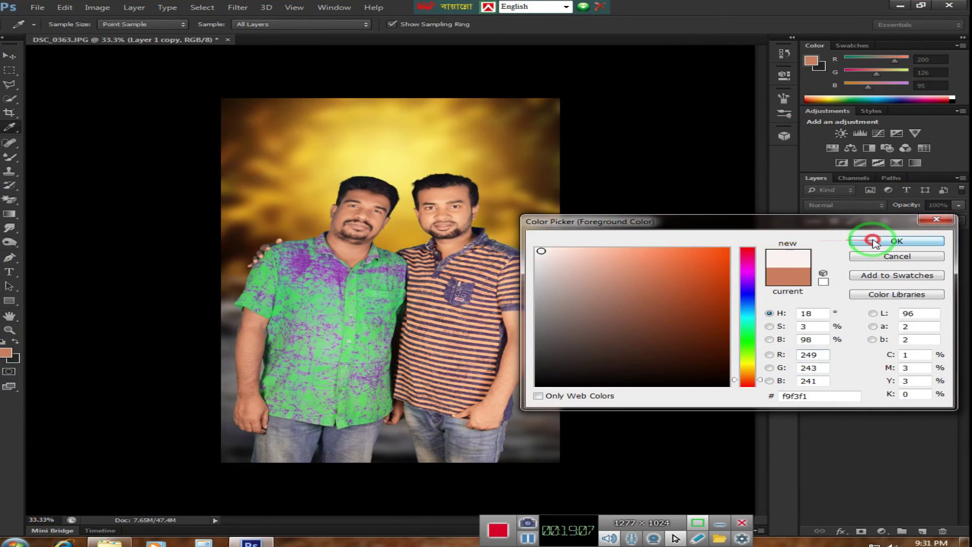
key("v")
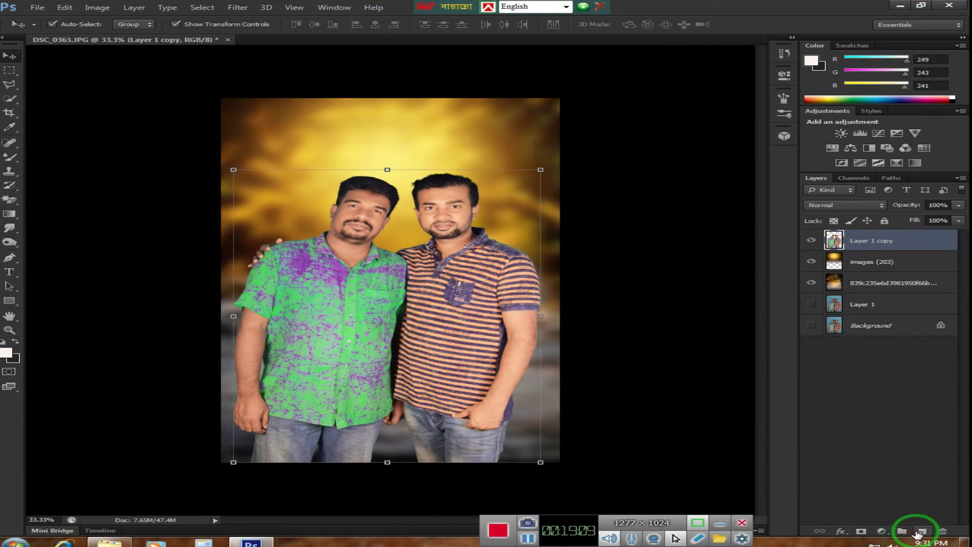
left_click(920, 532)
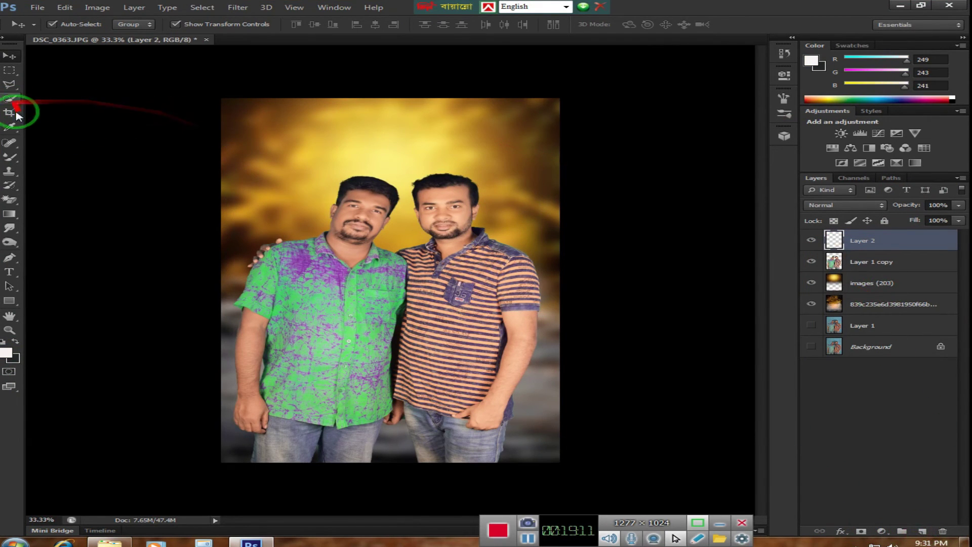
- Select the Brush Tool with a 70 px round tip
right_click(17, 160)
left_click(91, 152)
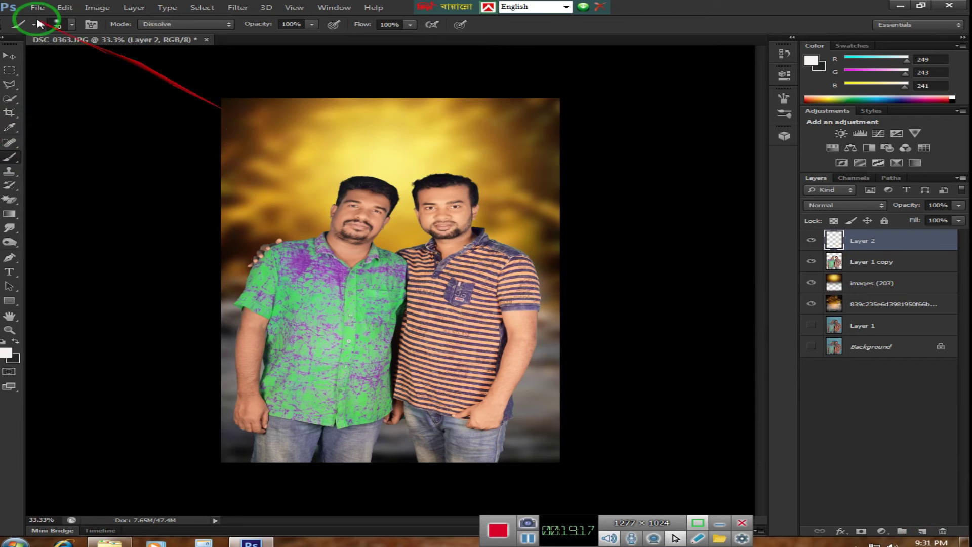
left_click(70, 25)
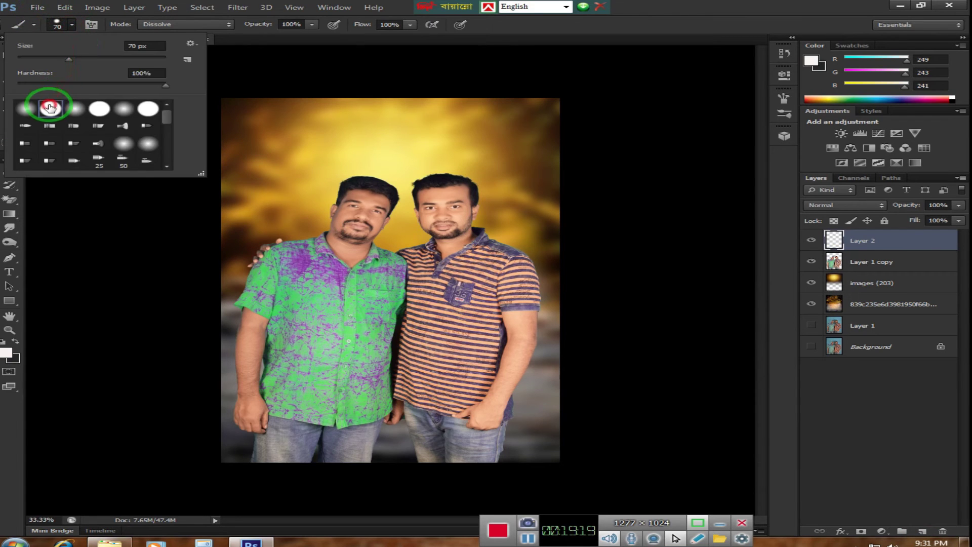
double_click(49, 107)
- Paint about a dozen white dots across the upper background around the men's heads
left_click(249, 129)
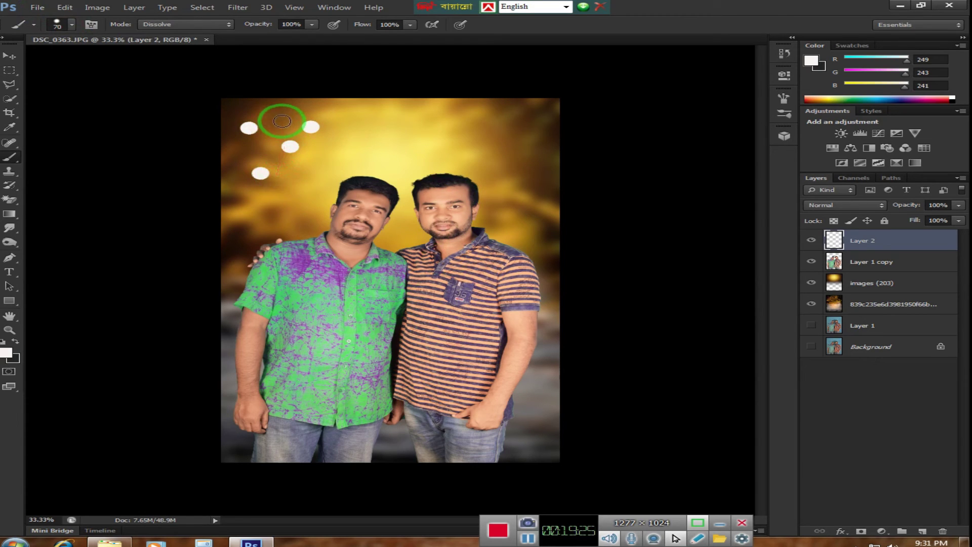
left_click(347, 119)
left_click(386, 152)
left_click(317, 174)
left_click(453, 150)
left_click(467, 150)
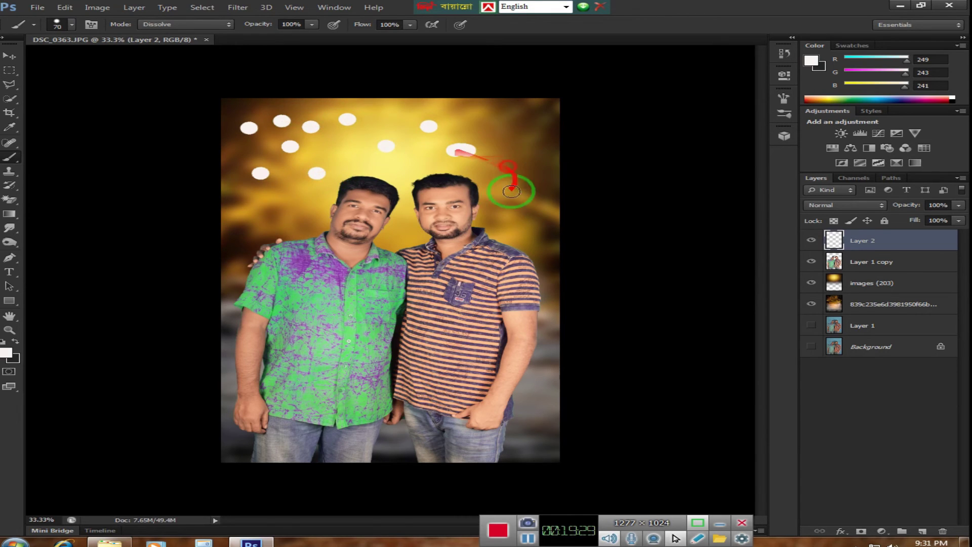
left_click(510, 197)
left_click(545, 171)
left_click(526, 126)
left_click(486, 109)
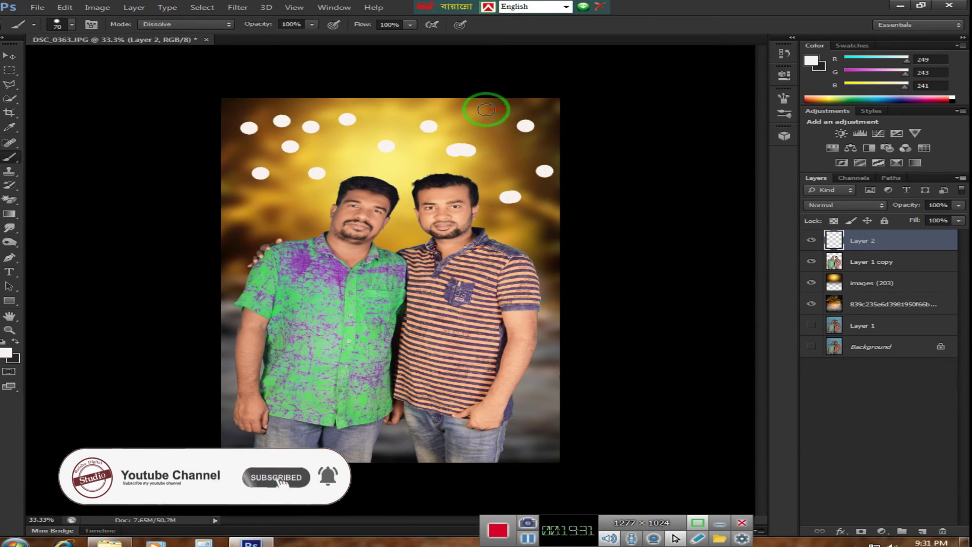
left_click(489, 174)
left_click(422, 162)
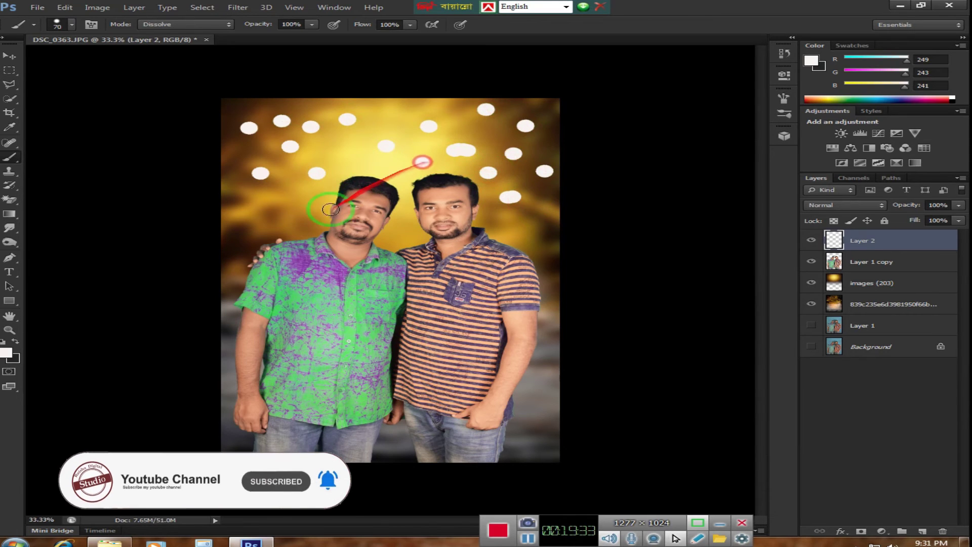
- Set Layer 2's blend mode to Overlay so the dots become golden bokeh
left_click(874, 205)
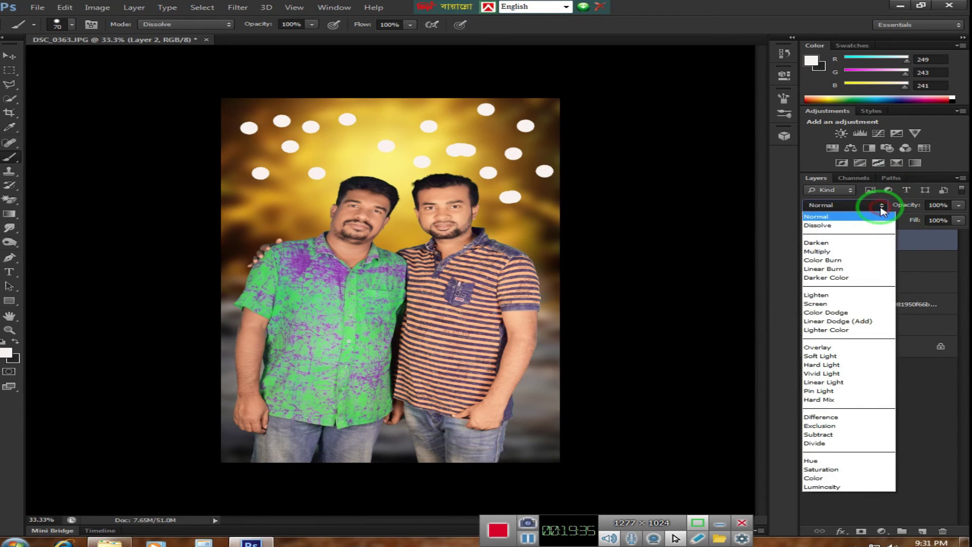
left_click(818, 348)
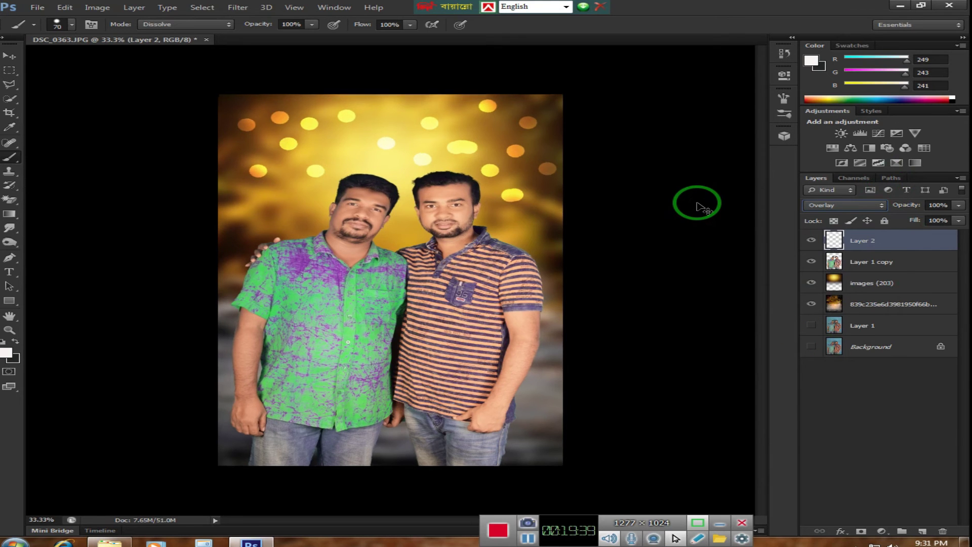
key("ctrl+plus")
key("ctrl+minus")
key("ctrl+minus")
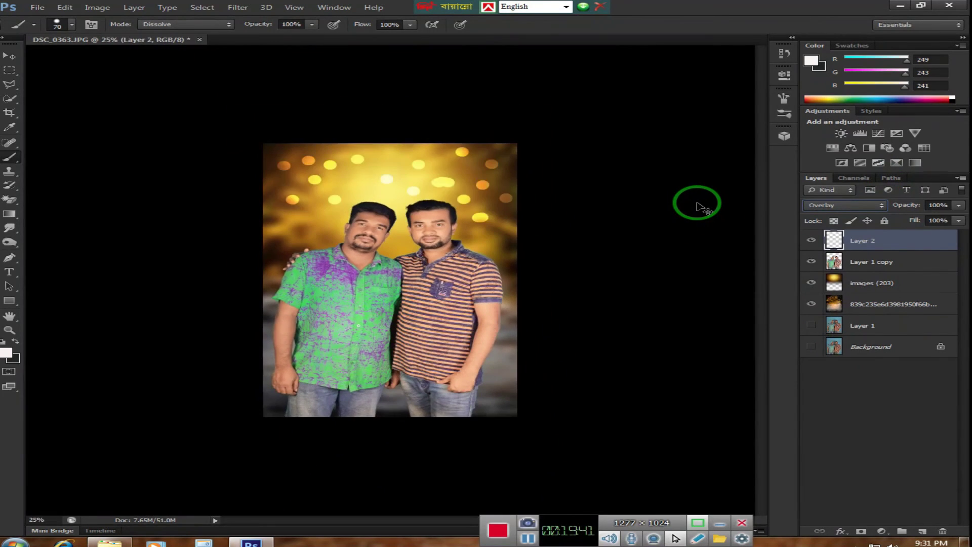
key("ctrl+plus")
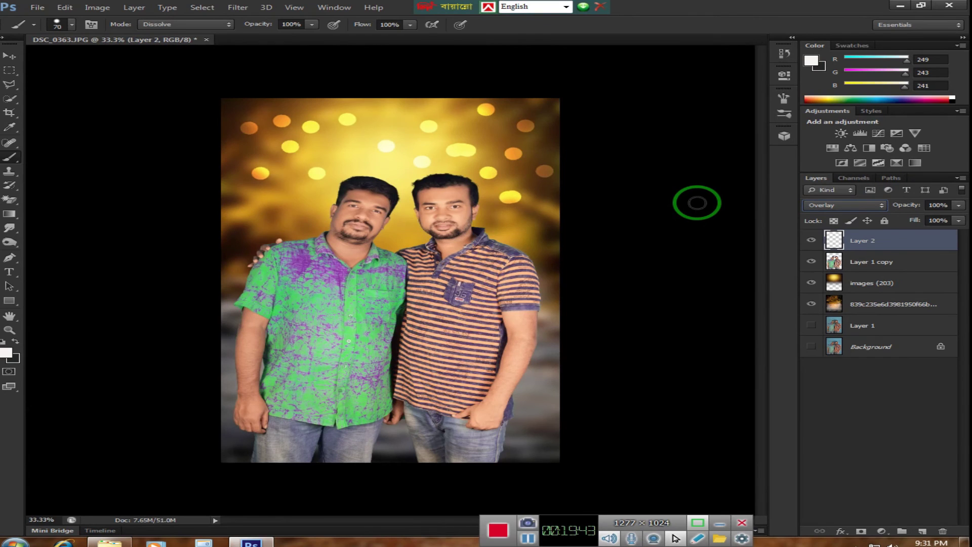
- Set Layer 2's Brightness/Contrast to -98 brightness and 100 contrast
left_click(96, 7)
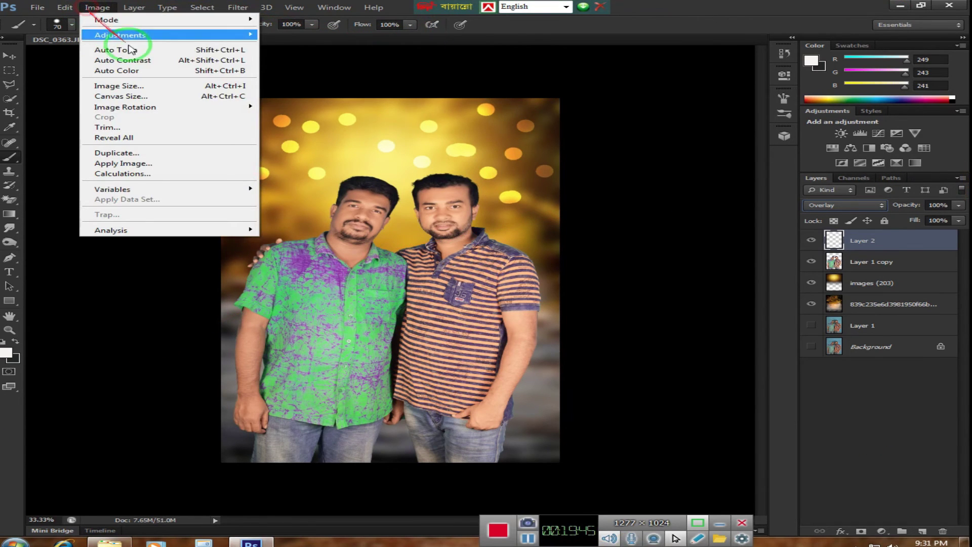
mouse_move(120, 35)
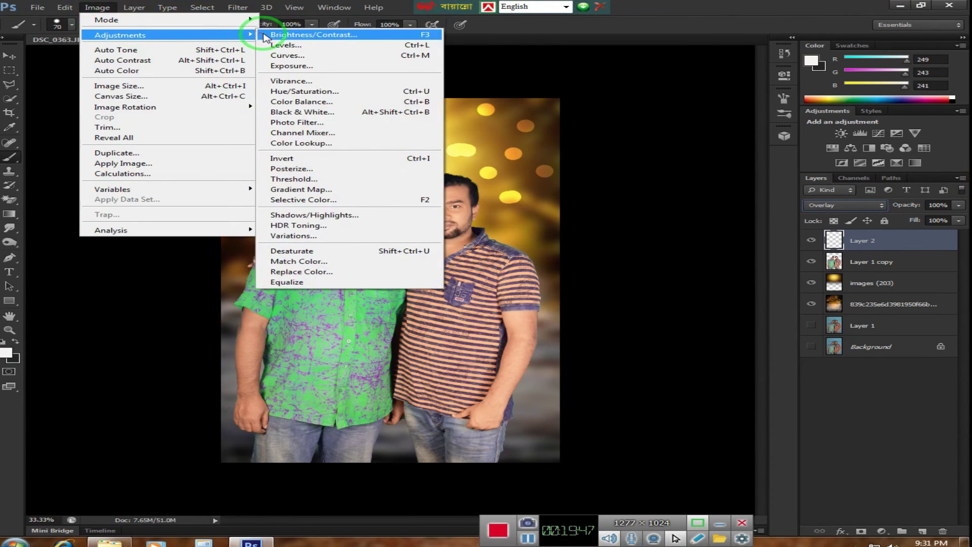
left_click(273, 34)
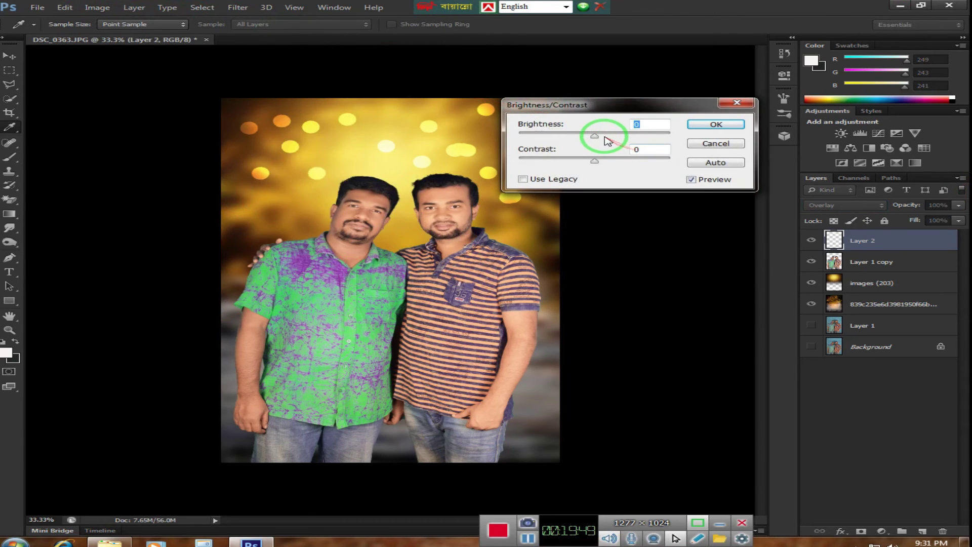
left_click_drag(598, 137, 545, 136)
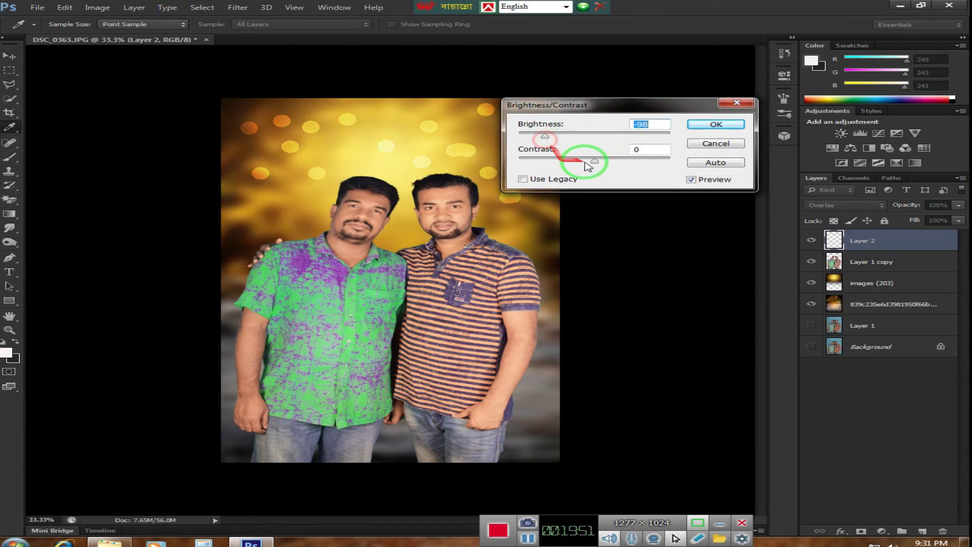
left_click_drag(606, 162, 569, 166)
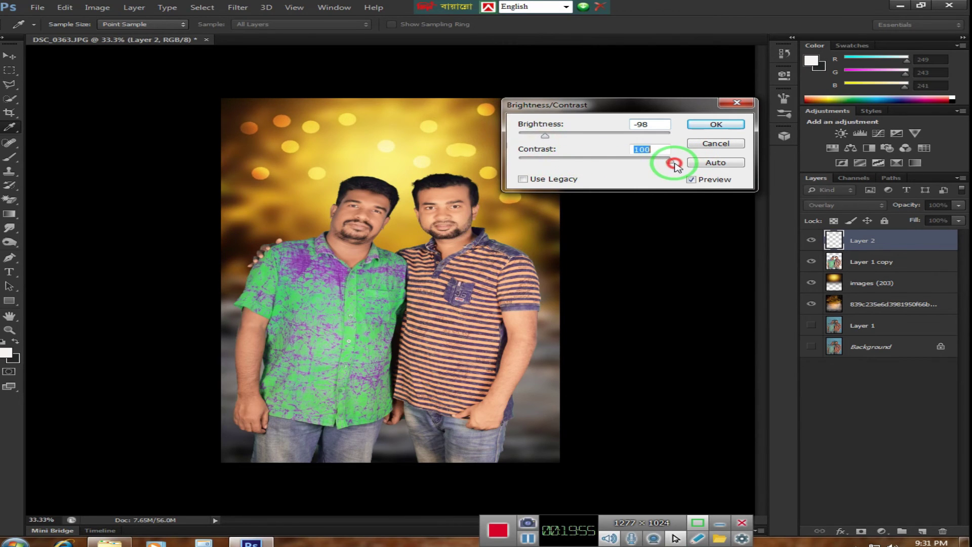
left_click(715, 125)
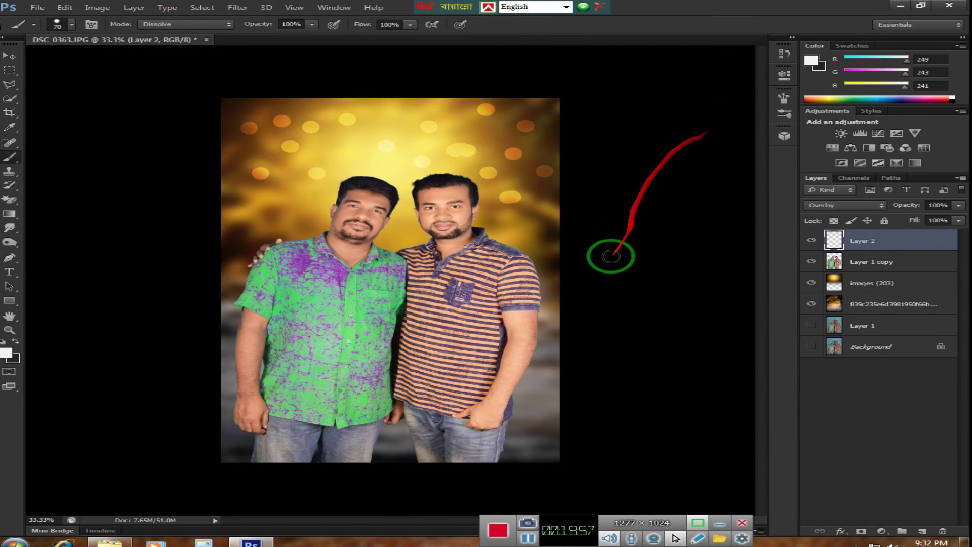
key("ctrl+minus")
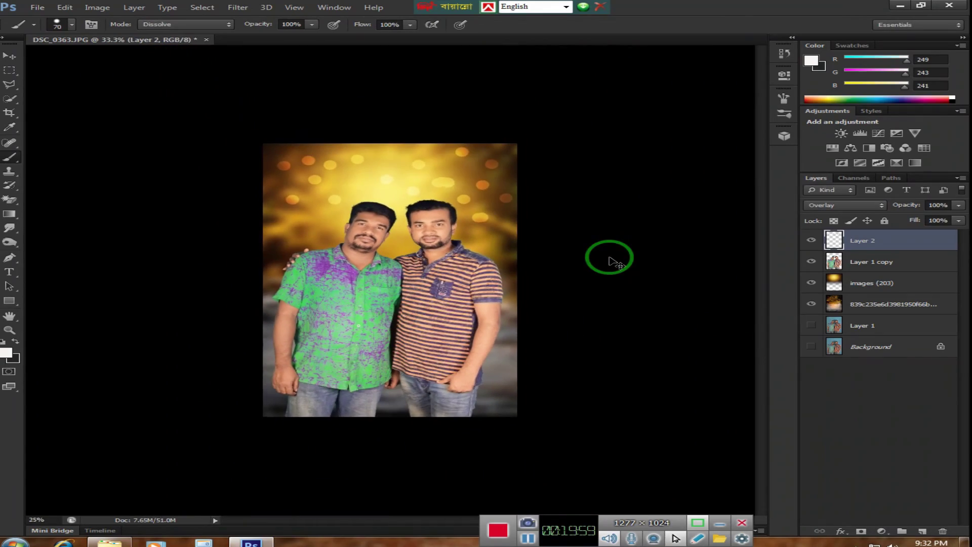
key("ctrl+plus")
key("ctrl+plus")
key("ctrl+plus")
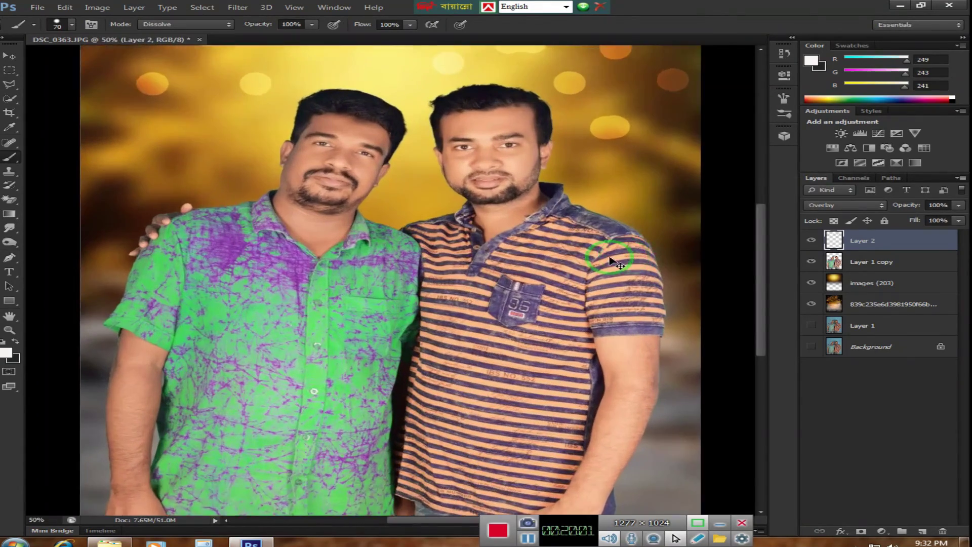
key("ctrl+plus")
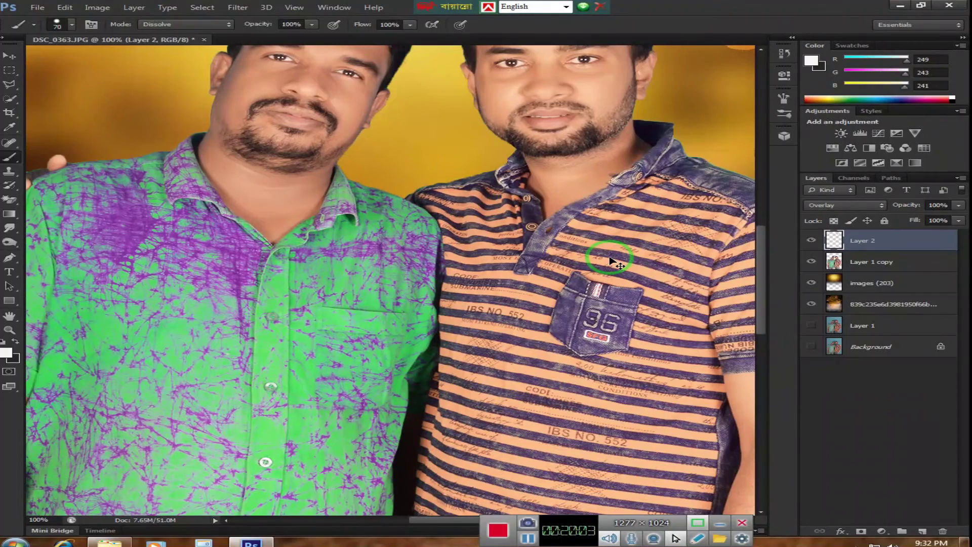
key("ctrl+minus")
key("ctrl+minus")
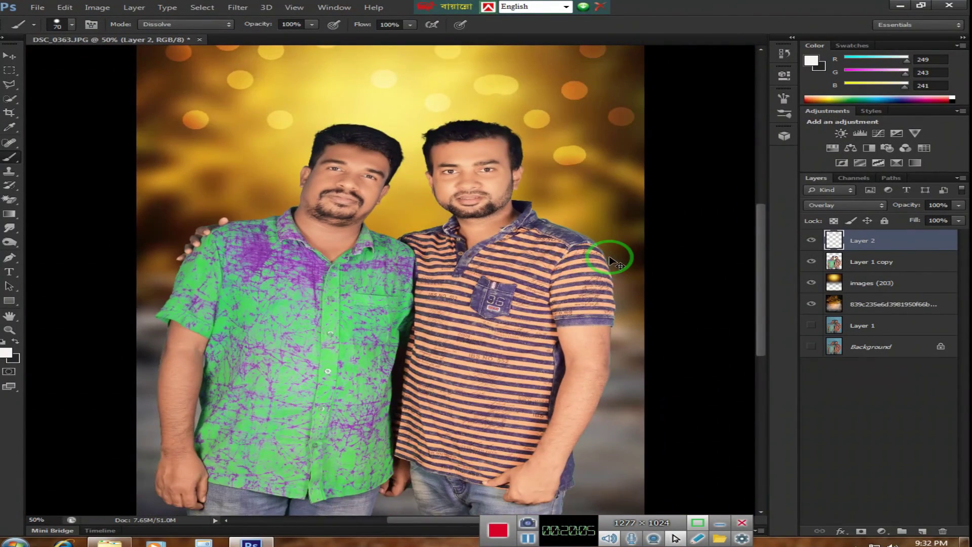
key("ctrl+minus")
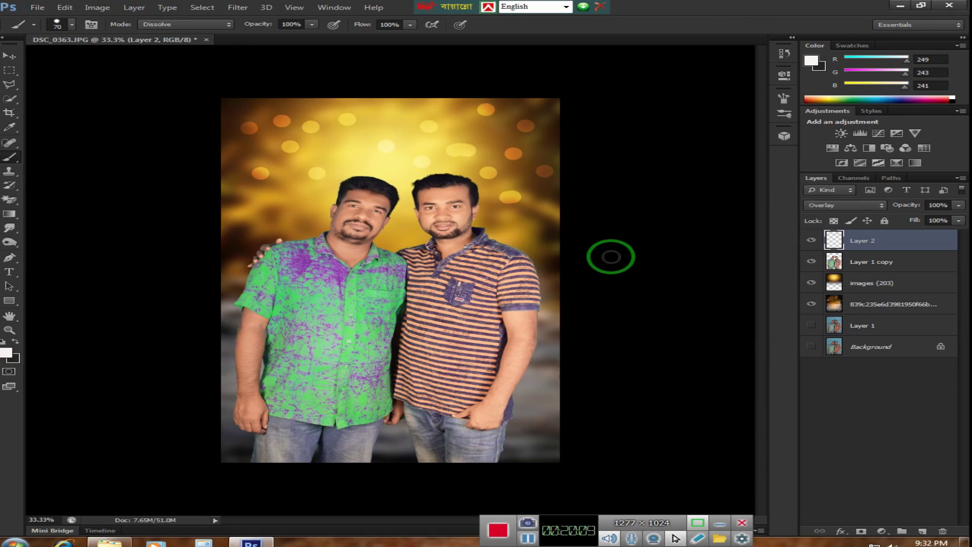
key("ctrl+plus")
key("ctrl+plus")
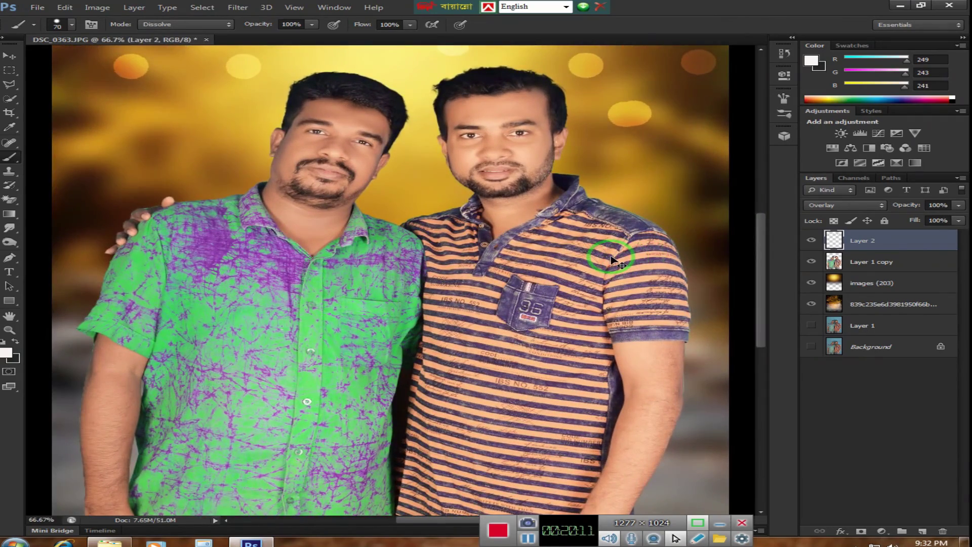
key("ctrl+plus")
key("ctrl+minus")
key("ctrl+minus")
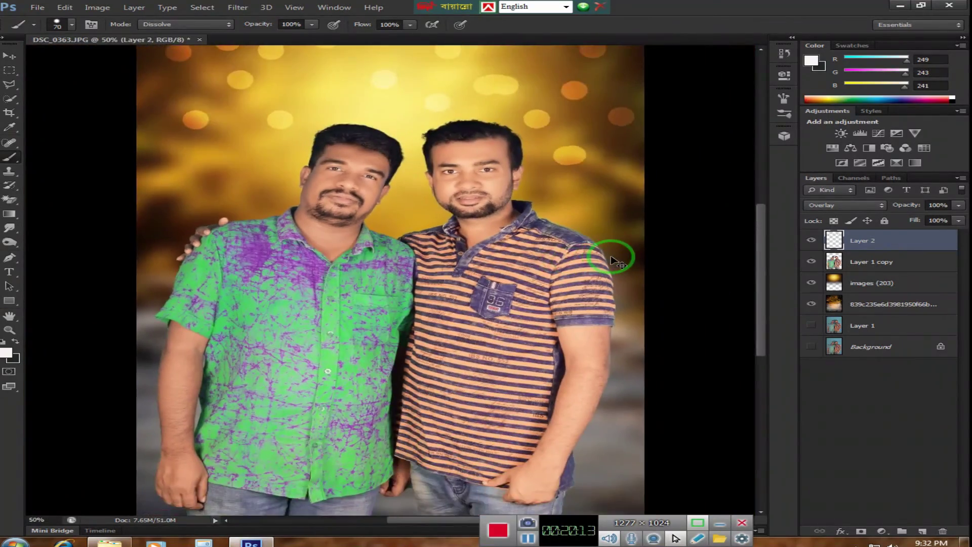
key("ctrl+minus")
key("ctrl+plus")
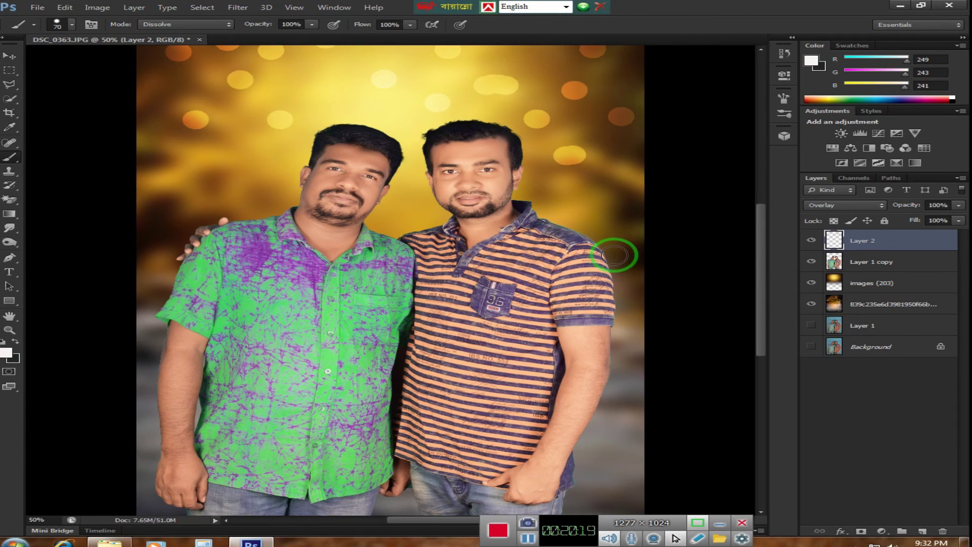
scroll(614, 256, "up", 1)
scroll(521, 201, "up", 1)
key("ctrl+minus")
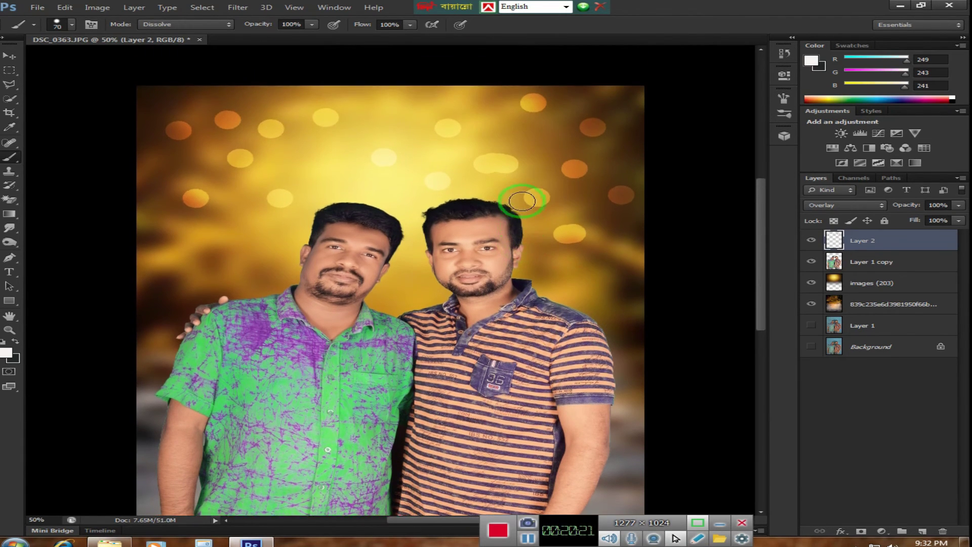
key("ctrl+minus")
key("ctrl+plus")
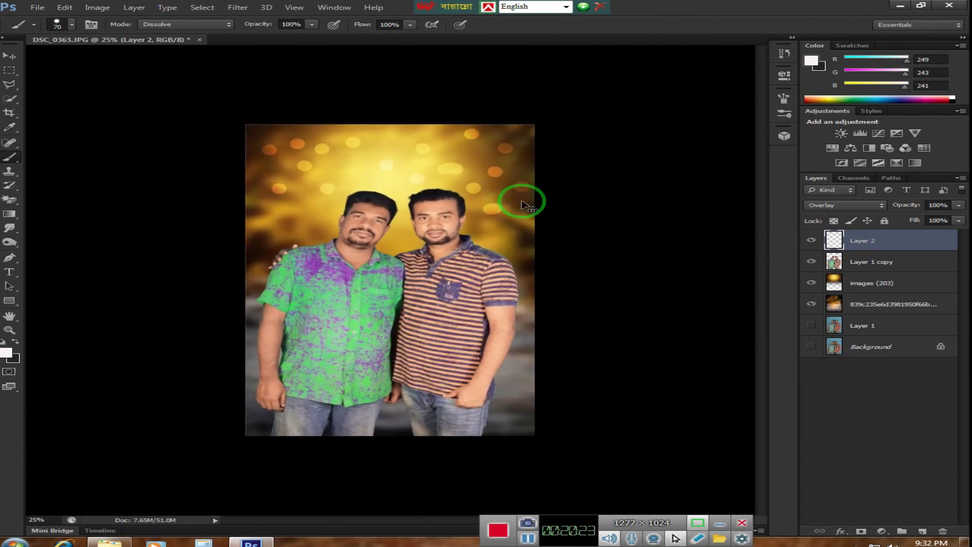
key("ctrl+minus")
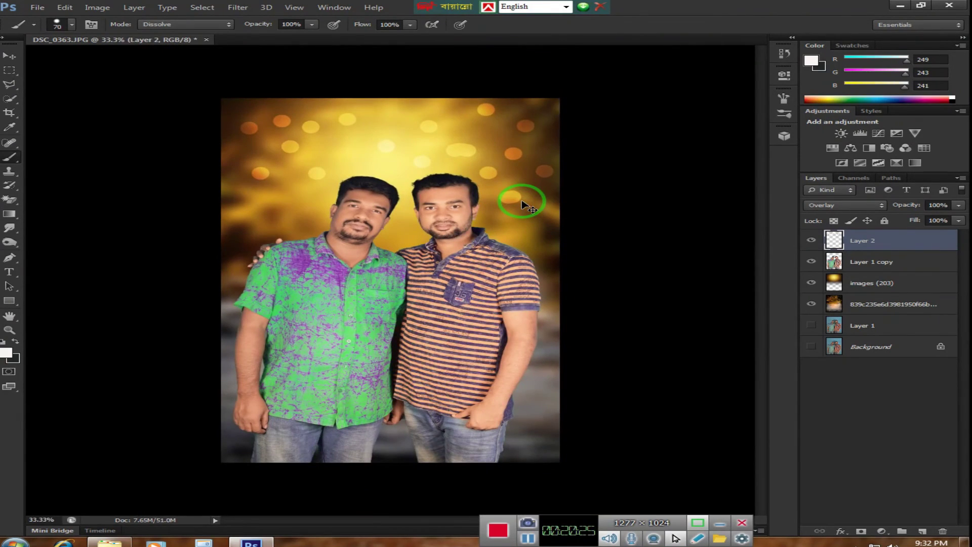
key("ctrl+plus")
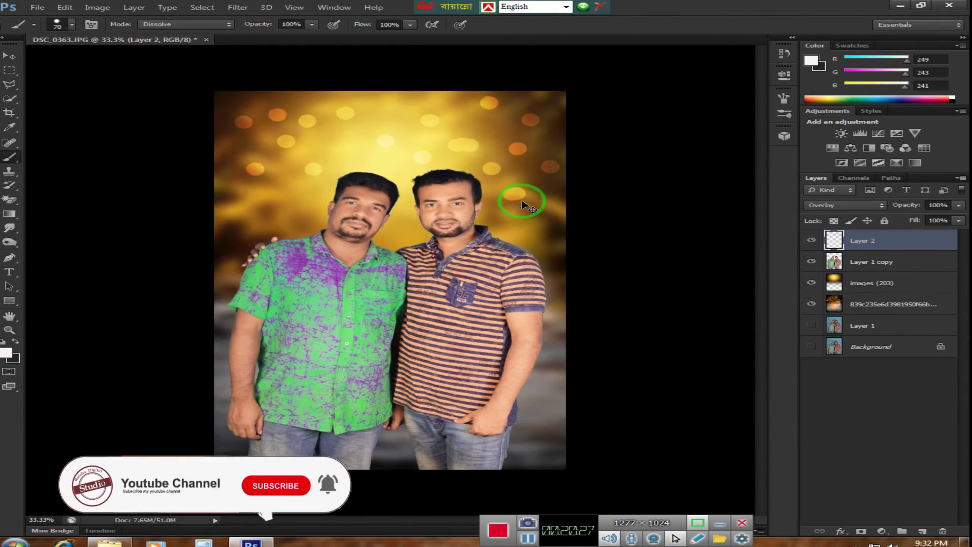
key("ctrl+minus")
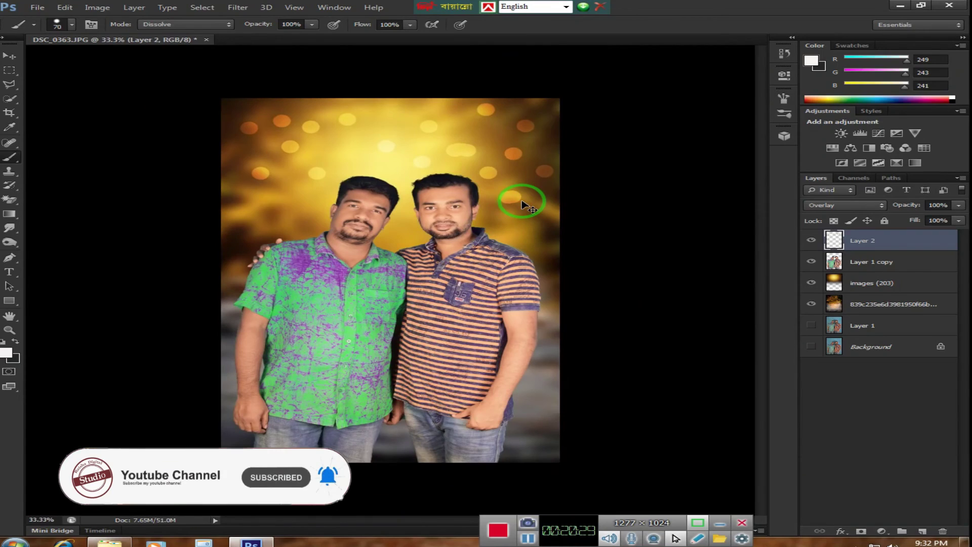
key("ctrl+plus")
key("ctrl+plus")
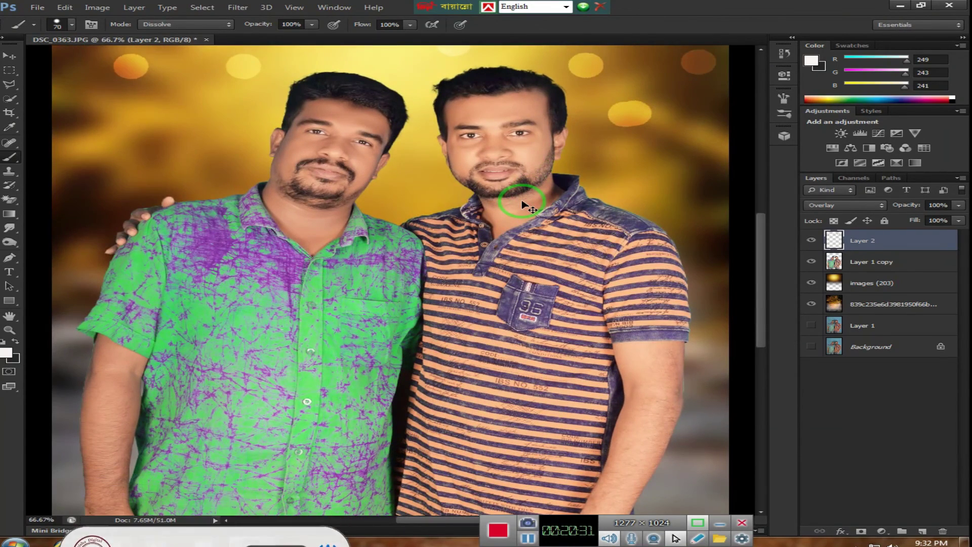
key("ctrl+minus")
key("ctrl+minus")
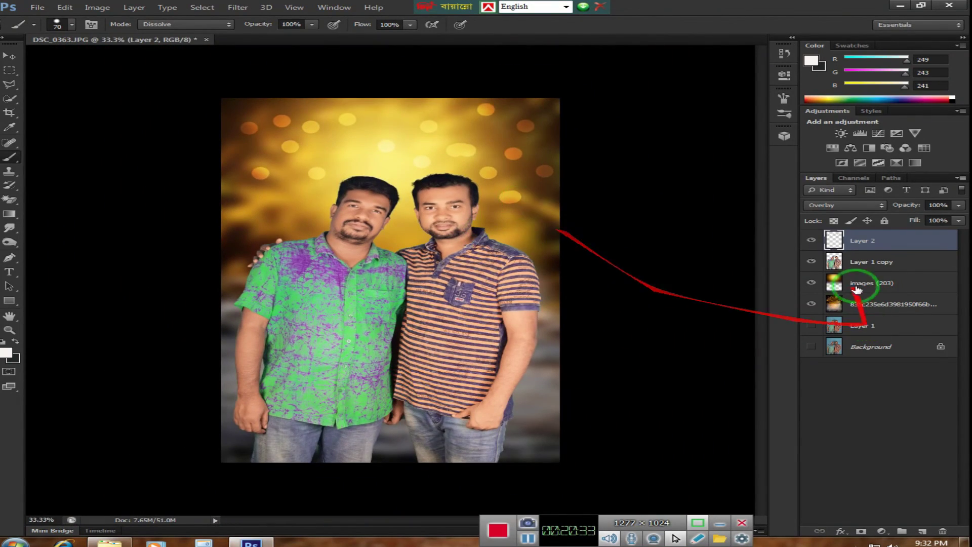
- Scale the men on Layer 1 copy to about 109% width and nudge them into place
left_click(840, 262)
left_click(7, 58)
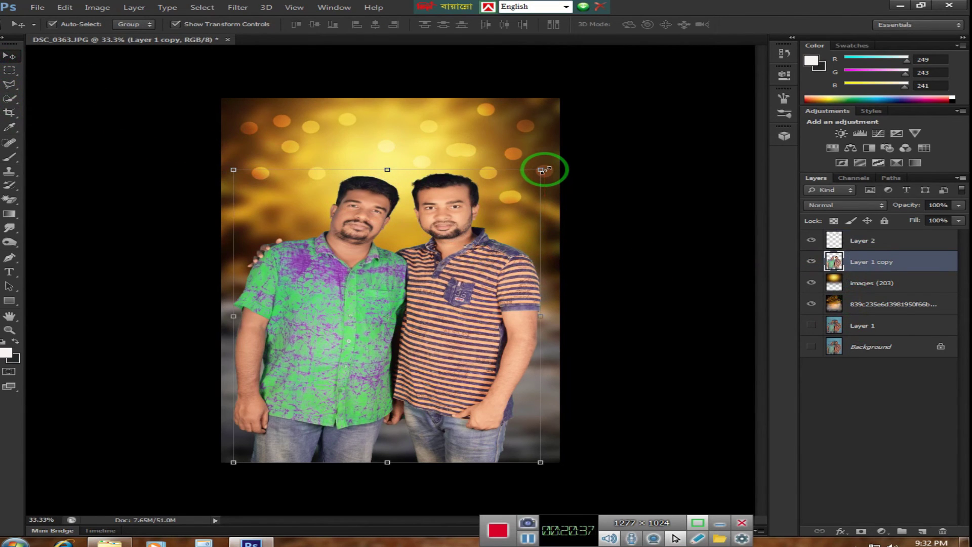
left_click_drag(542, 170, 557, 152)
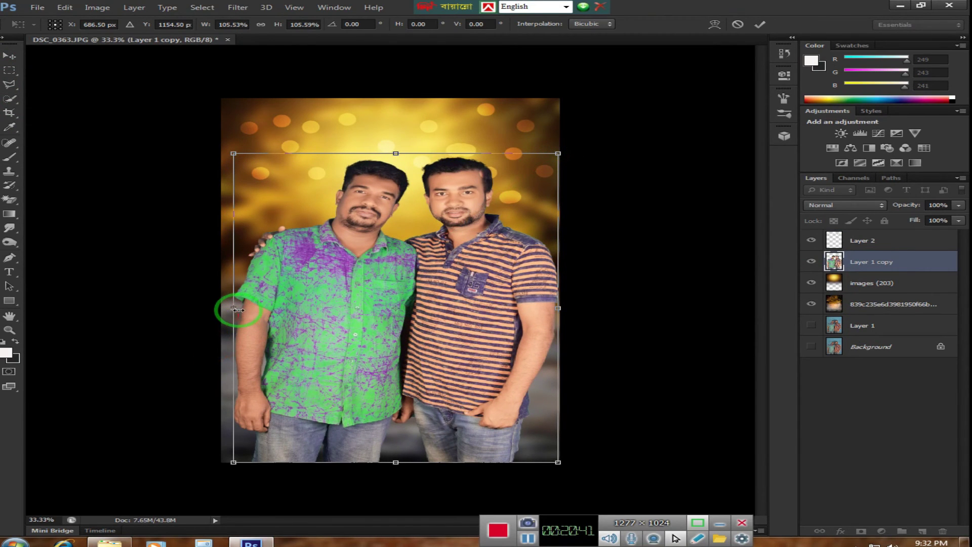
left_click_drag(233, 308, 221, 308)
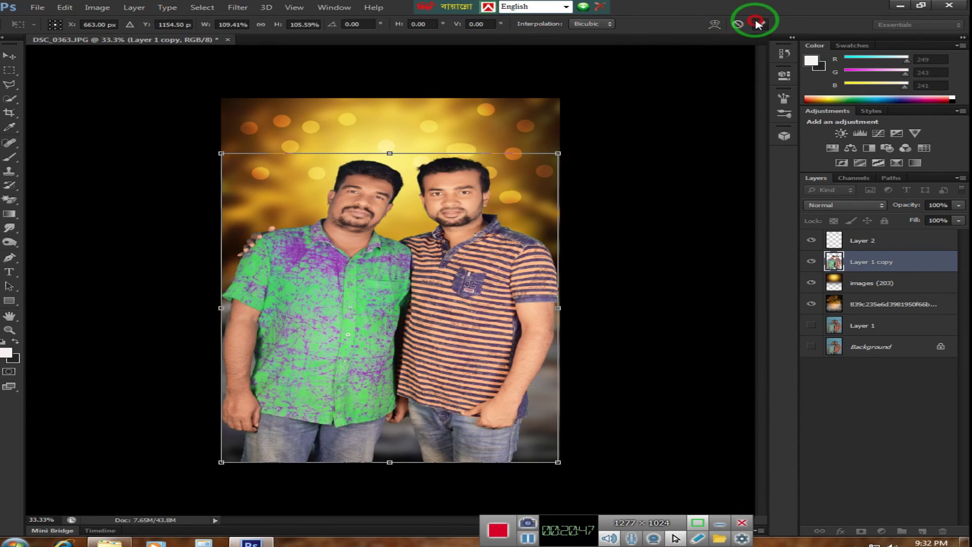
left_click(757, 23)
key("Left")
key("Left")
key("Left")
key("Right")
key("Right")
key("Right")
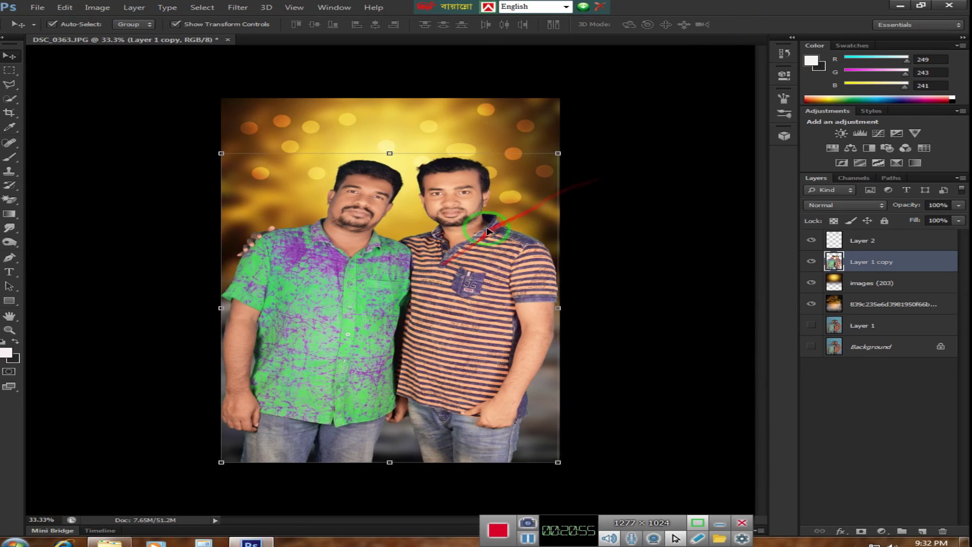
left_click(659, 90)
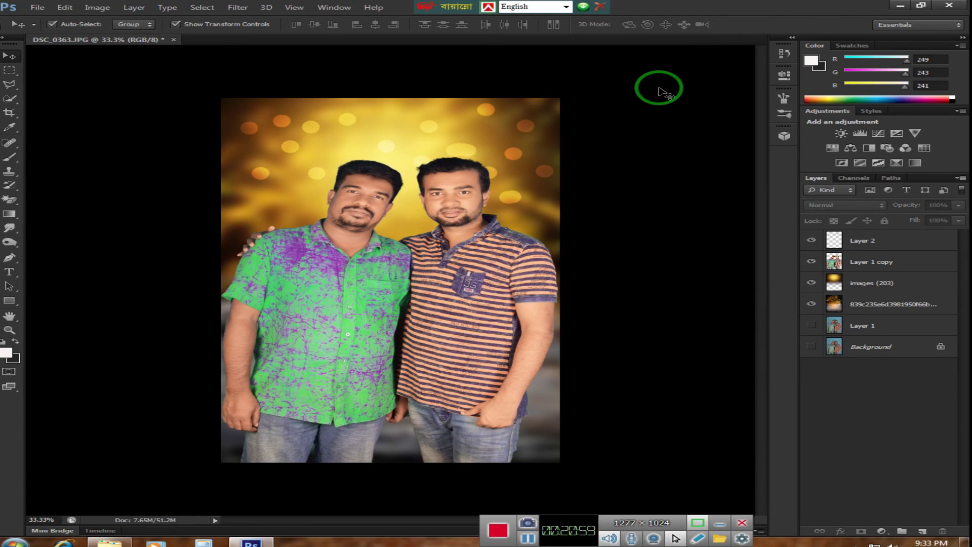
- Zoom in to 100% and scroll up to inspect the men's faces and hair edges
key("ctrl+plus")
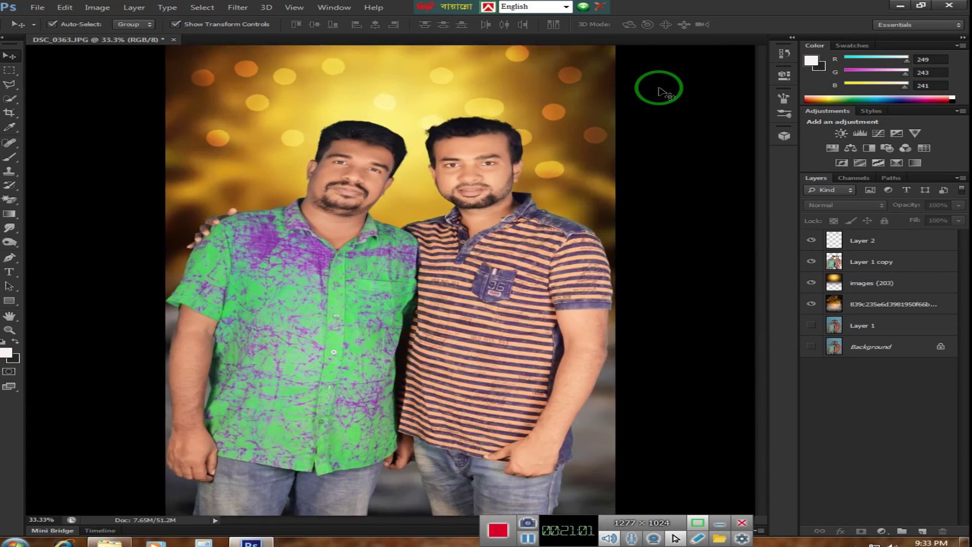
key("ctrl+plus")
key("ctrl+minus")
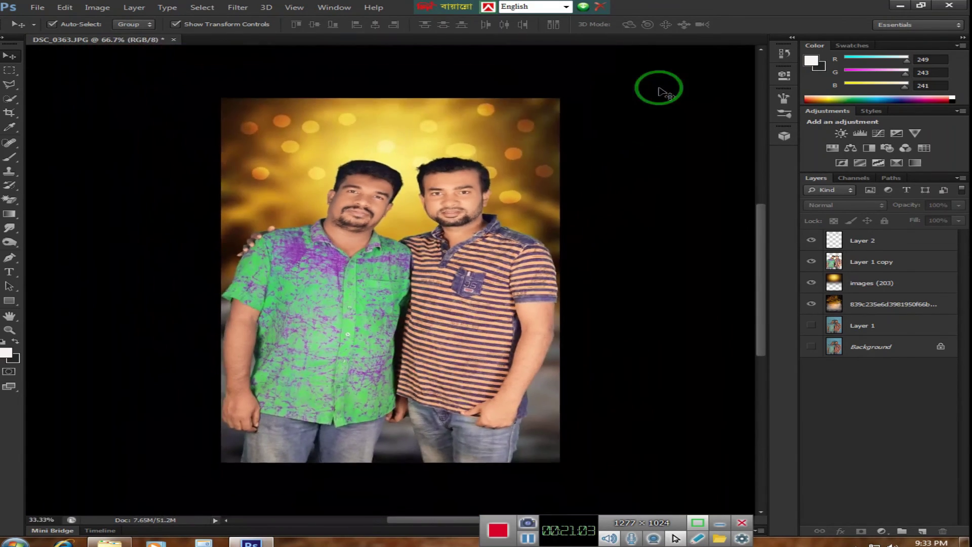
key("ctrl+minus")
key("ctrl+plus")
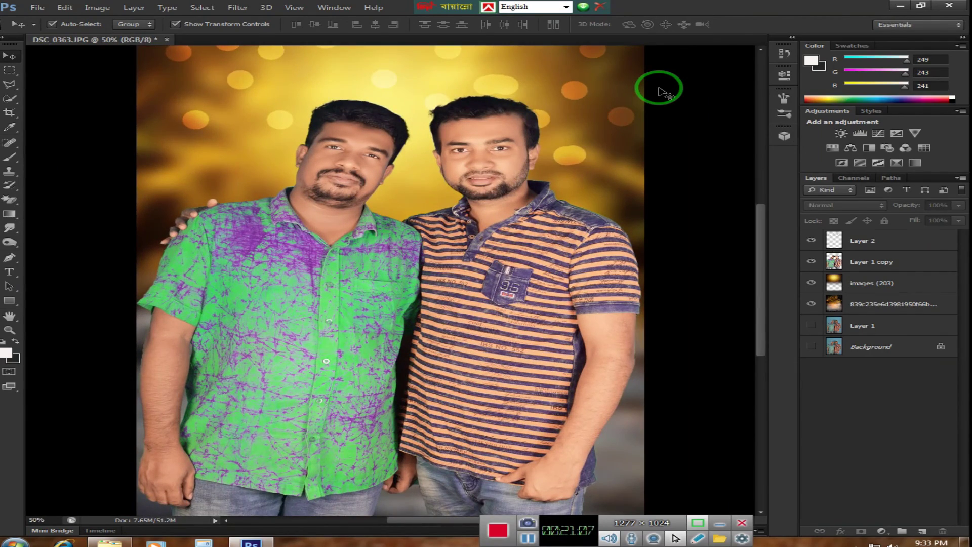
key("ctrl+plus")
key("ctrl+plus")
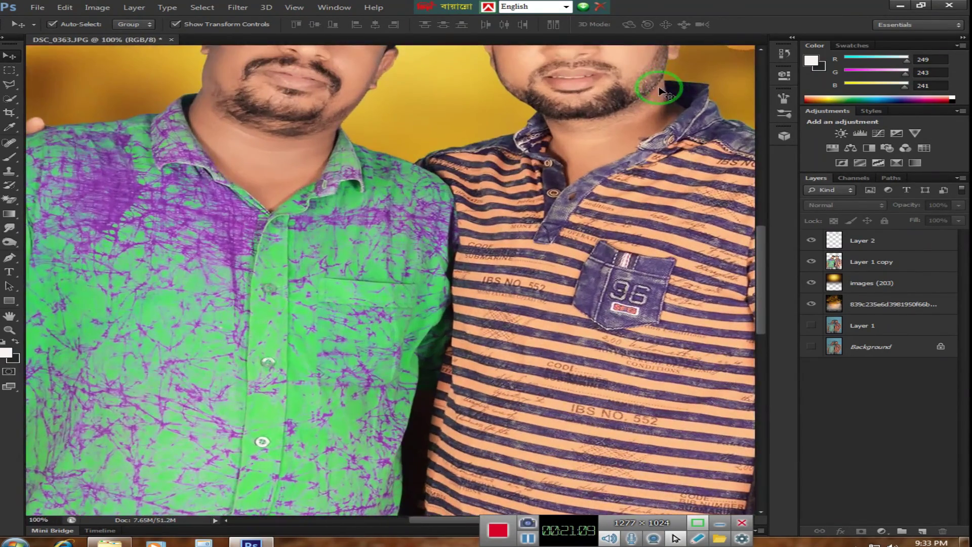
scroll(664, 91, "down", 2)
key("ctrl+plus")
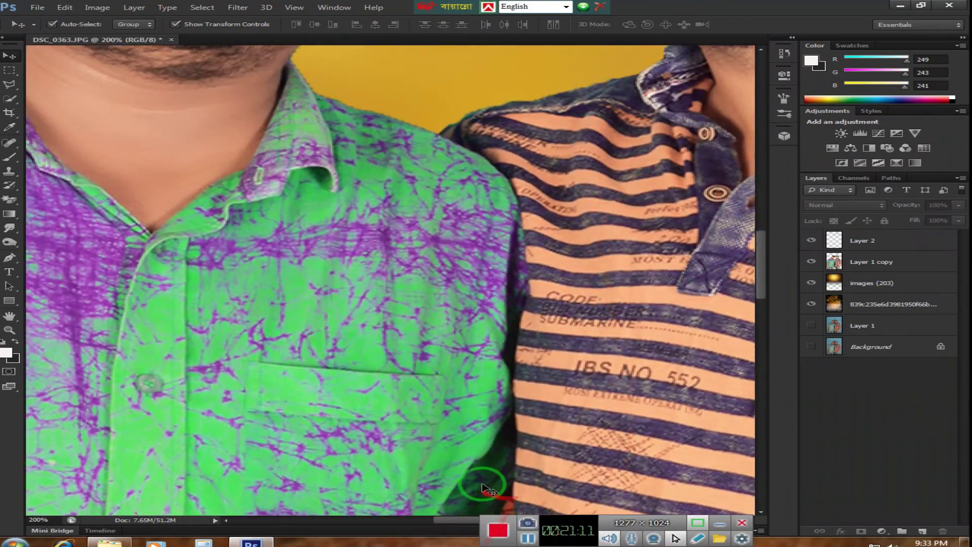
scroll(334, 314, "up", 3)
scroll(334, 315, "up", 2)
scroll(705, 402, "up", 1)
scroll(549, 331, "up", 1)
scroll(570, 273, "up", 1)
scroll(562, 271, "up", 2)
scroll(293, 343, "up", 1)
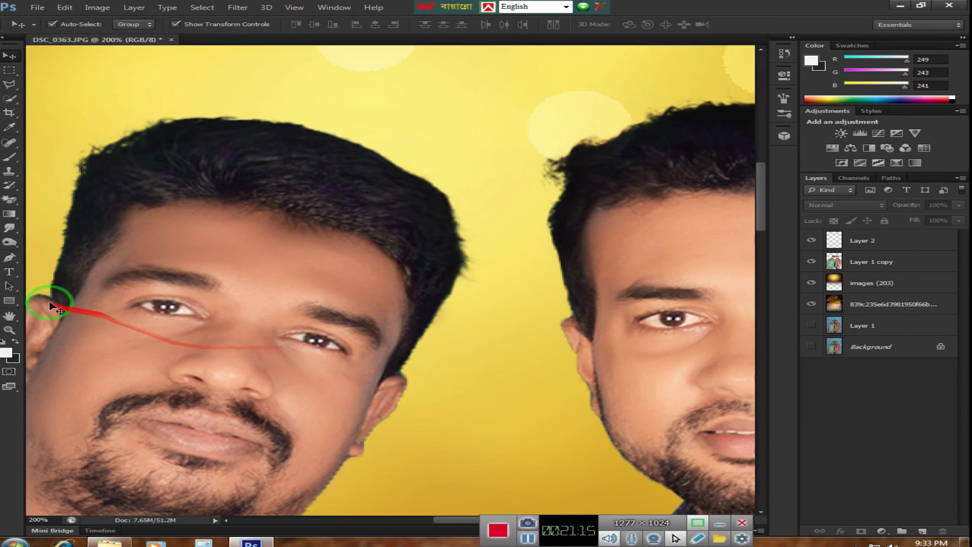
- With the Smudge tool on Layer 1 copy, smear strands along the top of the hair
left_click(10, 242)
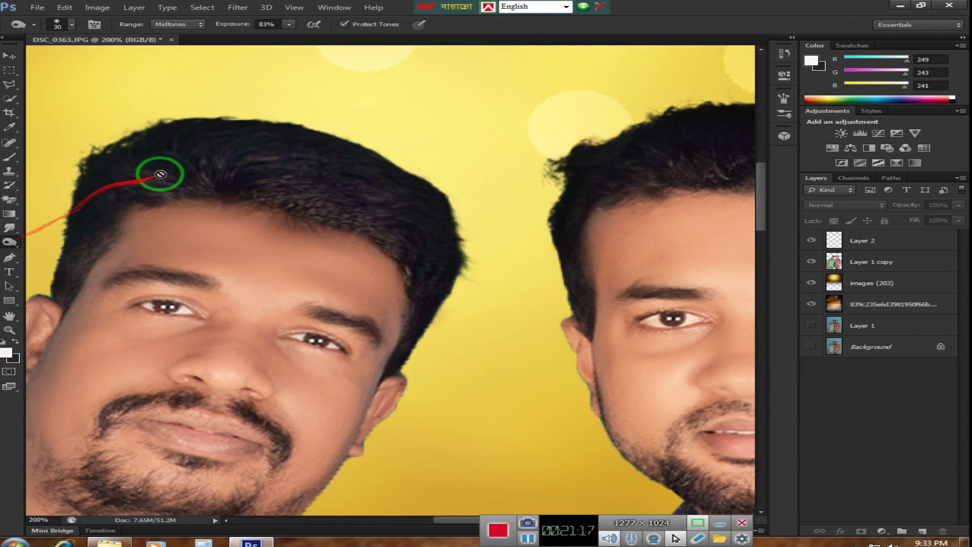
left_click(13, 229)
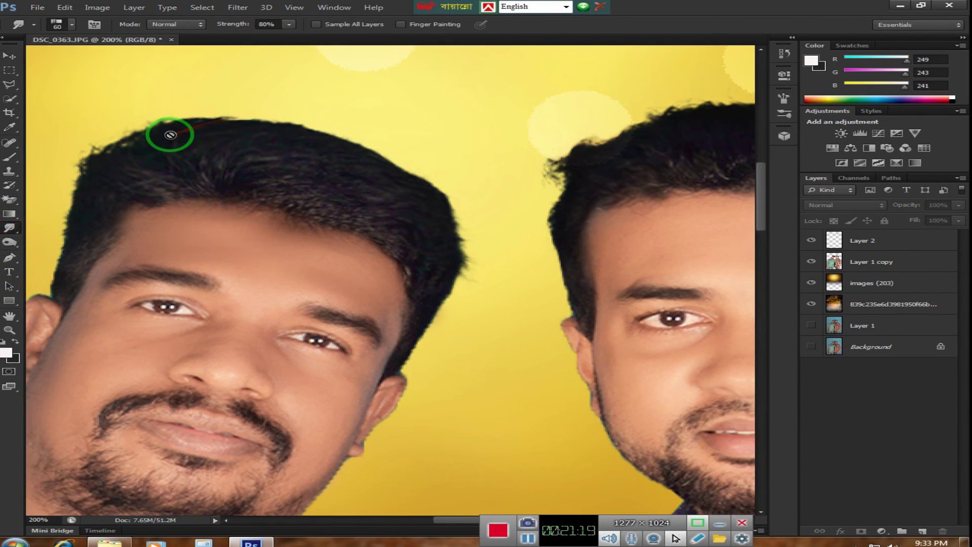
left_click(861, 263)
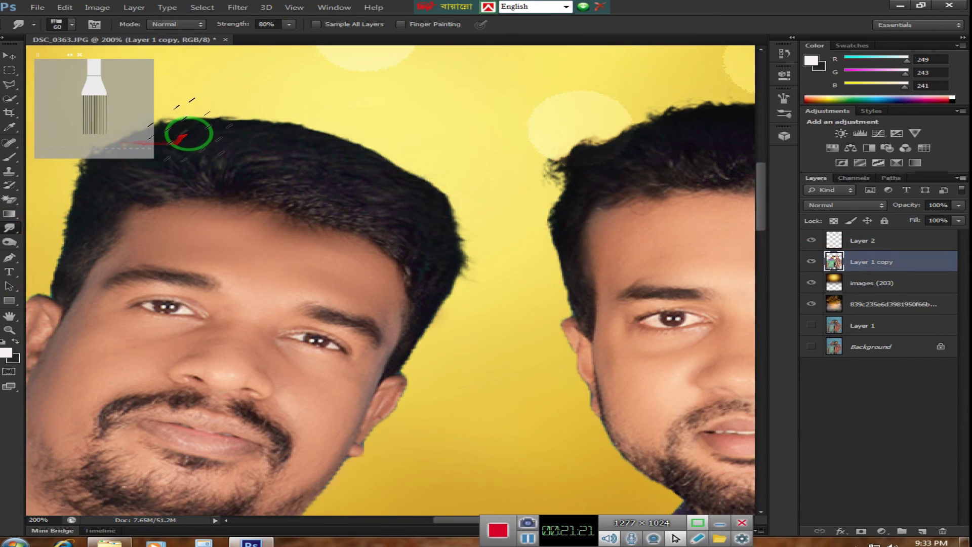
left_click_drag(192, 134, 326, 136)
mouse_move(252, 126)
left_mouse_down()
mouse_move(295, 123)
mouse_move(265, 142)
mouse_move(332, 135)
mouse_move(348, 144)
mouse_move(325, 147)
mouse_move(332, 157)
mouse_move(384, 163)
mouse_move(445, 199)
mouse_move(218, 158)
left_mouse_up()
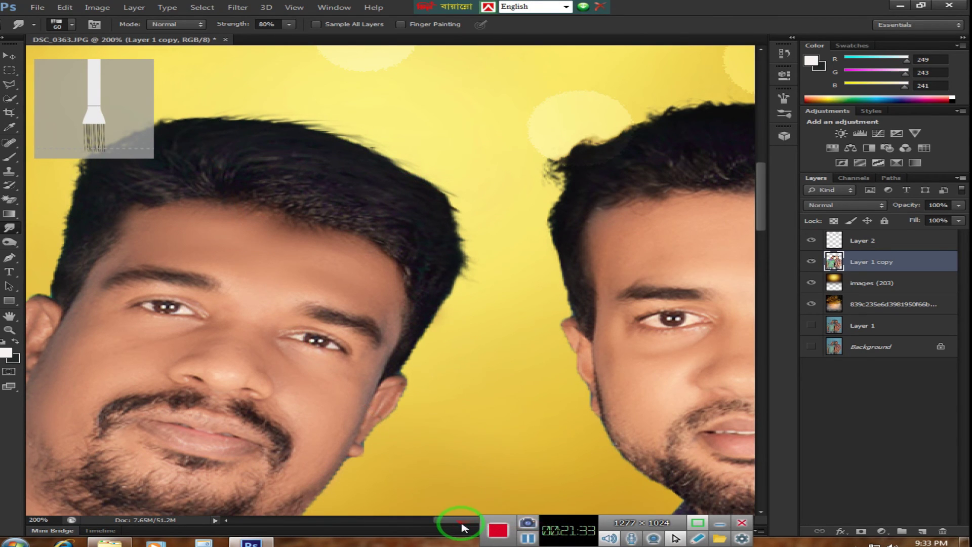
- Smudge more strands outward along the left man's hairline and crown, then zoom out
scroll(453, 520, "left", 3)
scroll(445, 520, "left", 1)
mouse_move(260, 180)
left_mouse_down()
mouse_move(243, 134)
mouse_move(282, 176)
left_mouse_up()
mouse_move(289, 120)
left_mouse_down()
mouse_move(288, 186)
mouse_move(346, 132)
left_mouse_up()
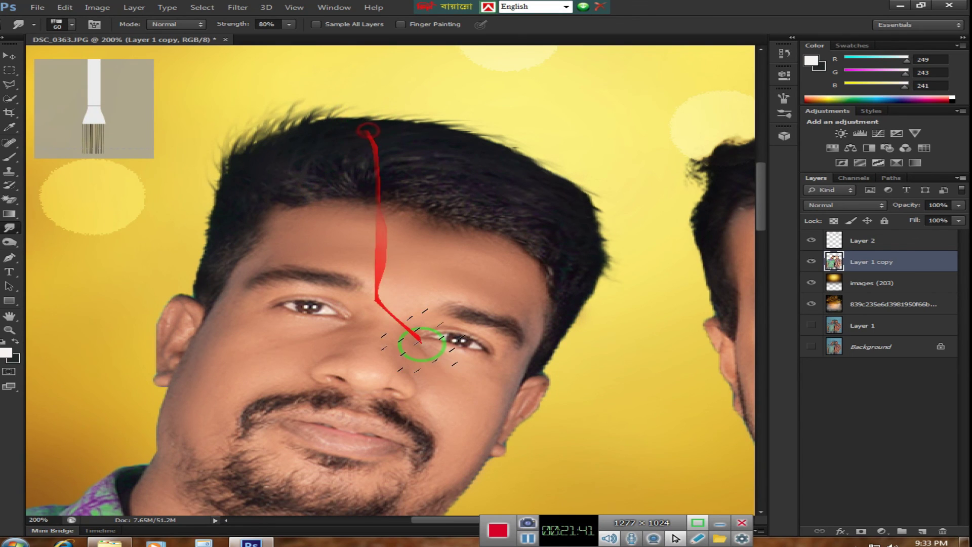
left_click_drag(295, 137, 326, 162)
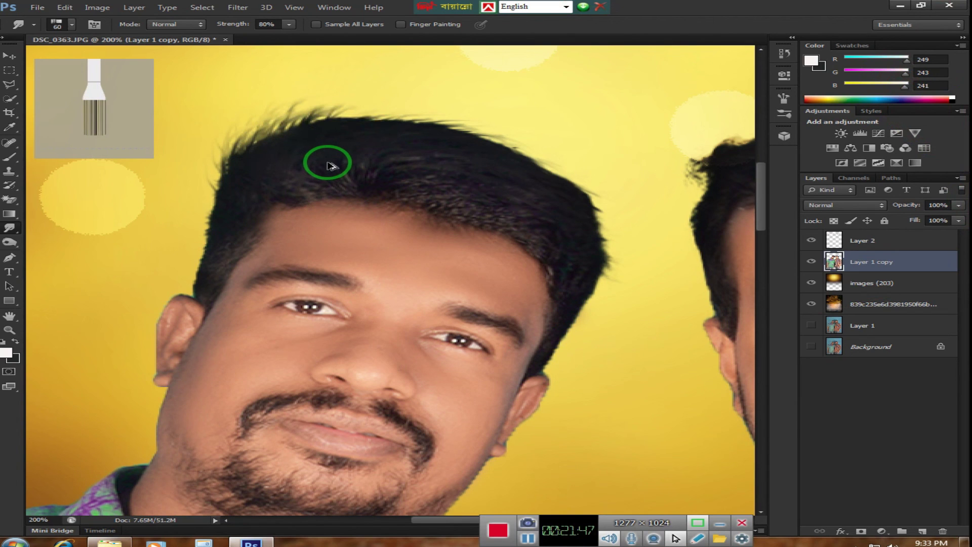
mouse_move(308, 138)
left_mouse_down()
mouse_move(384, 123)
mouse_move(330, 130)
mouse_move(292, 150)
left_mouse_up()
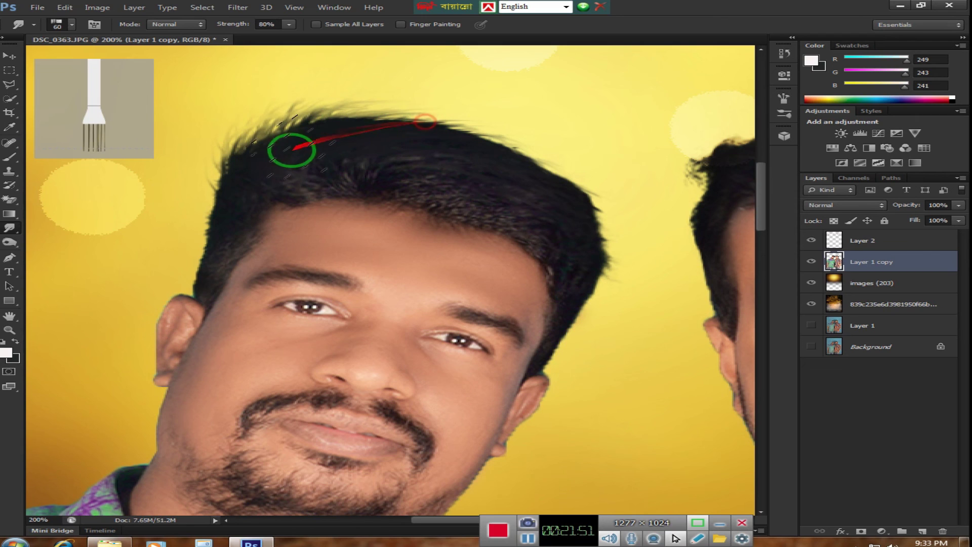
mouse_move(226, 157)
left_mouse_down()
mouse_move(216, 170)
mouse_move(267, 126)
mouse_move(394, 157)
mouse_move(232, 174)
mouse_move(232, 134)
left_mouse_up()
mouse_move(241, 180)
left_mouse_down()
mouse_move(356, 190)
mouse_move(436, 155)
left_mouse_up()
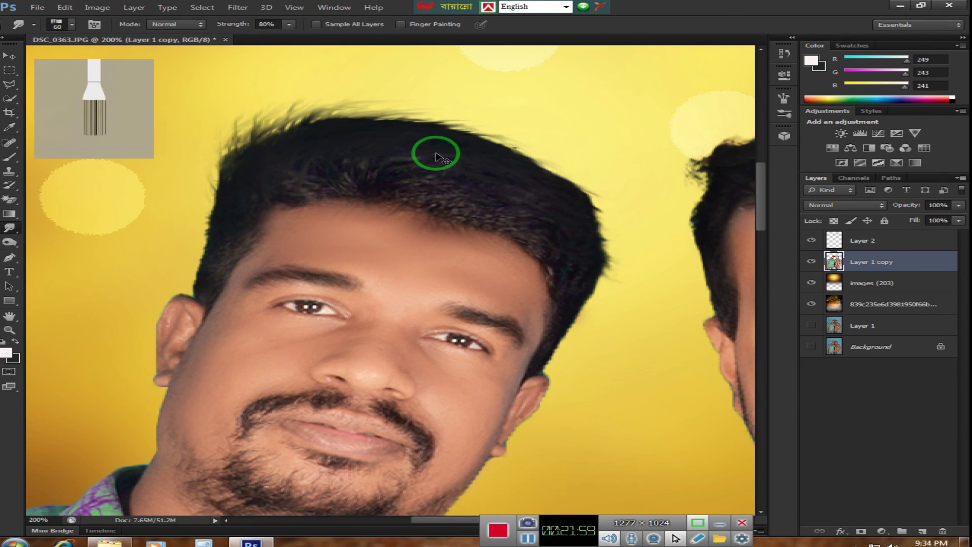
key("ctrl+minus")
key("ctrl+minus")
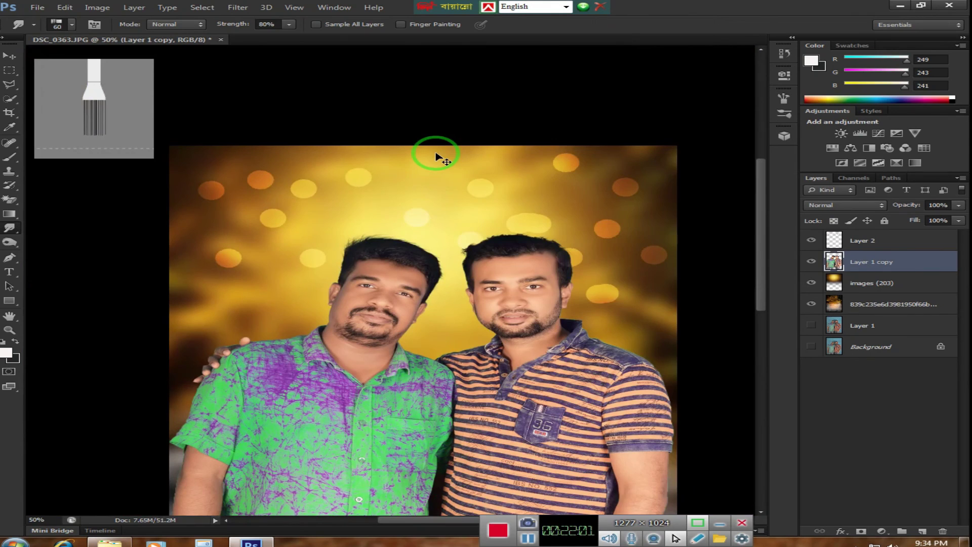
- Smudge the left man's top hairline and right-side hair edge into the bokeh with repeated strokes
key("ctrl+plus")
key("ctrl+plus")
key("ctrl+plus")
key("ctrl+plus")
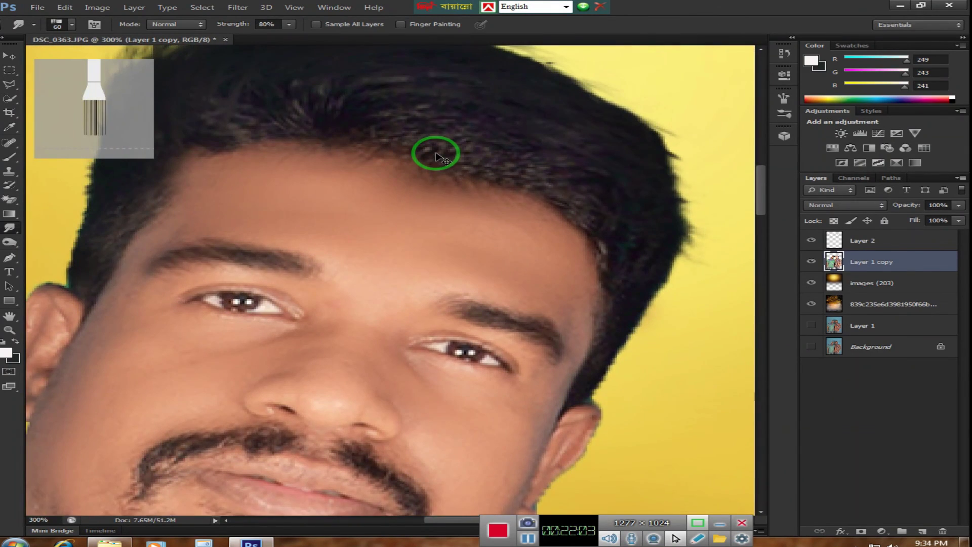
key("ctrl+minus")
left_click_drag(416, 126, 536, 146)
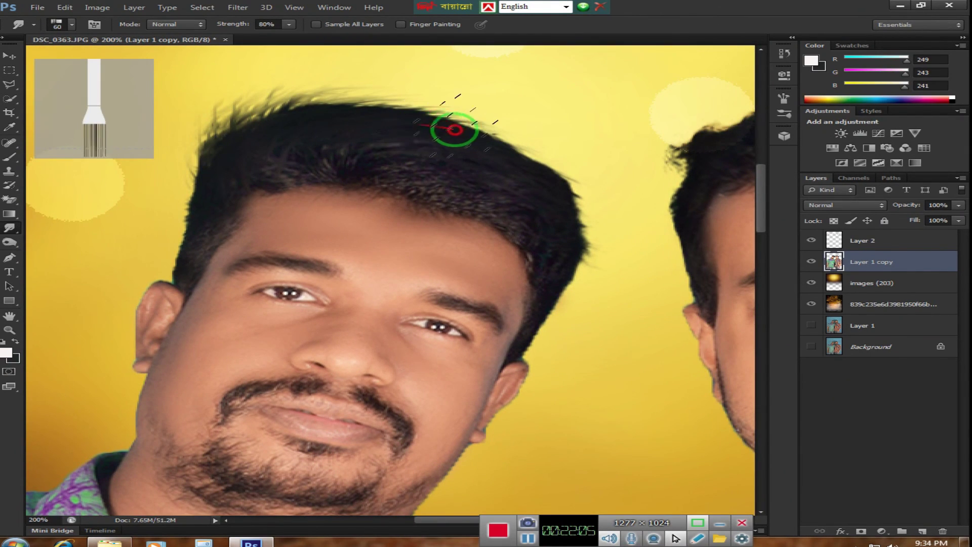
left_click_drag(473, 141, 553, 141)
mouse_move(441, 139)
left_mouse_down()
mouse_move(504, 138)
mouse_move(574, 193)
left_mouse_up()
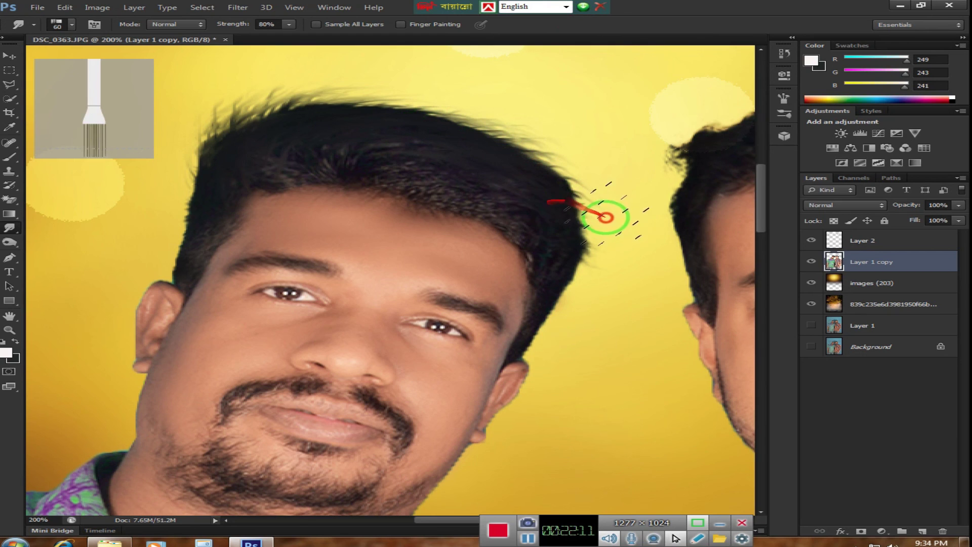
mouse_move(597, 245)
left_mouse_down()
mouse_move(527, 173)
mouse_move(575, 195)
left_mouse_up()
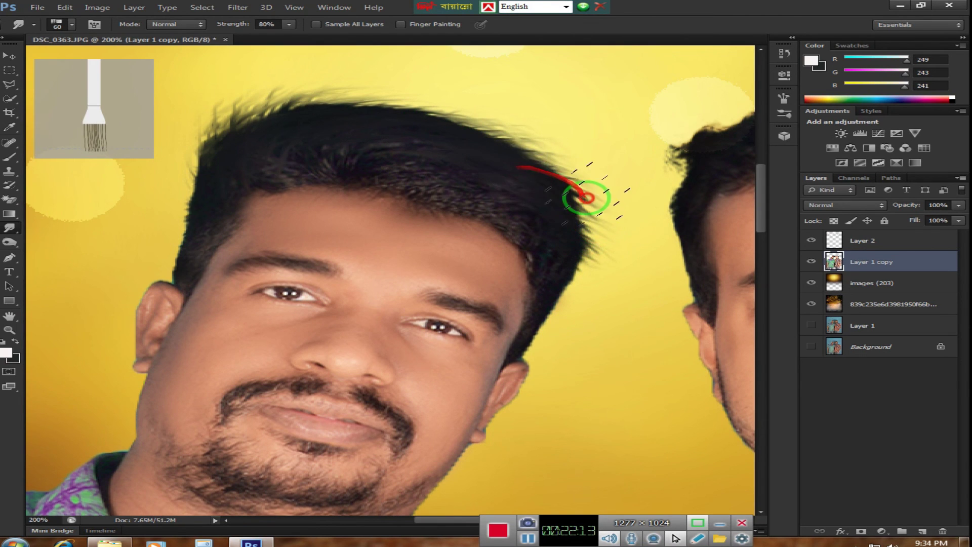
mouse_move(488, 147)
left_mouse_down()
mouse_move(586, 217)
mouse_move(532, 183)
left_mouse_up()
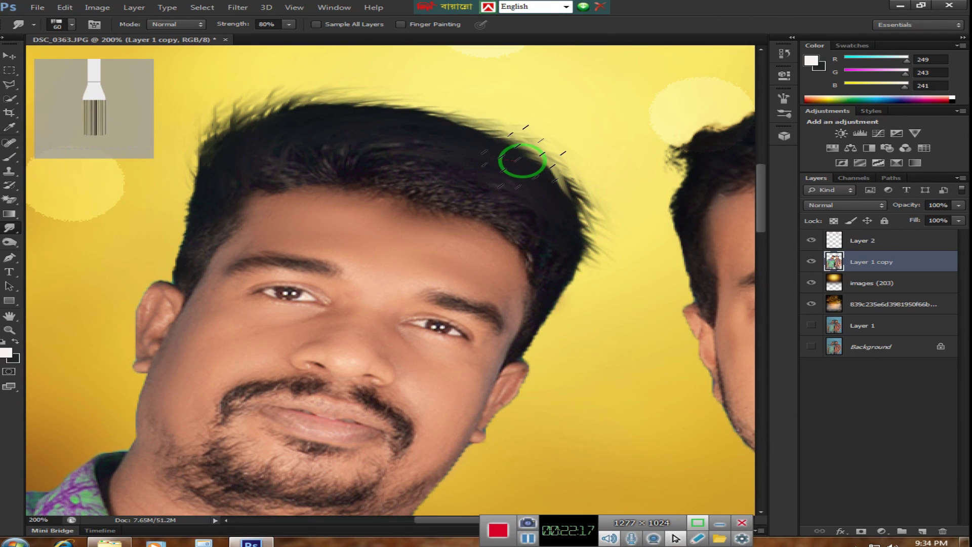
mouse_move(497, 152)
left_mouse_down()
mouse_move(546, 172)
mouse_move(530, 181)
mouse_move(565, 213)
left_mouse_up()
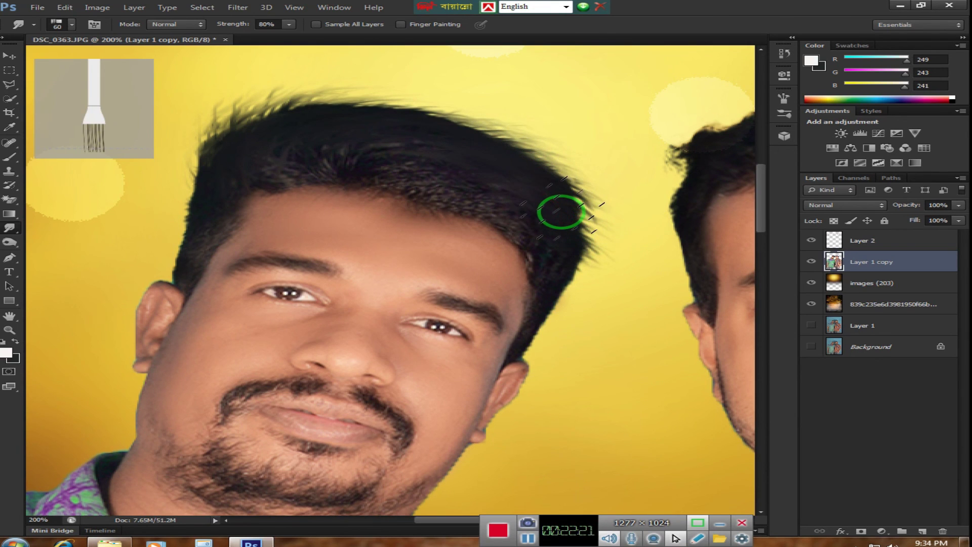
mouse_move(545, 190)
left_mouse_down()
mouse_move(595, 221)
mouse_move(565, 230)
mouse_move(575, 264)
mouse_move(516, 162)
mouse_move(543, 157)
mouse_move(437, 118)
mouse_move(245, 174)
mouse_move(199, 168)
mouse_move(211, 196)
mouse_move(193, 156)
mouse_move(196, 201)
mouse_move(202, 159)
left_mouse_up()
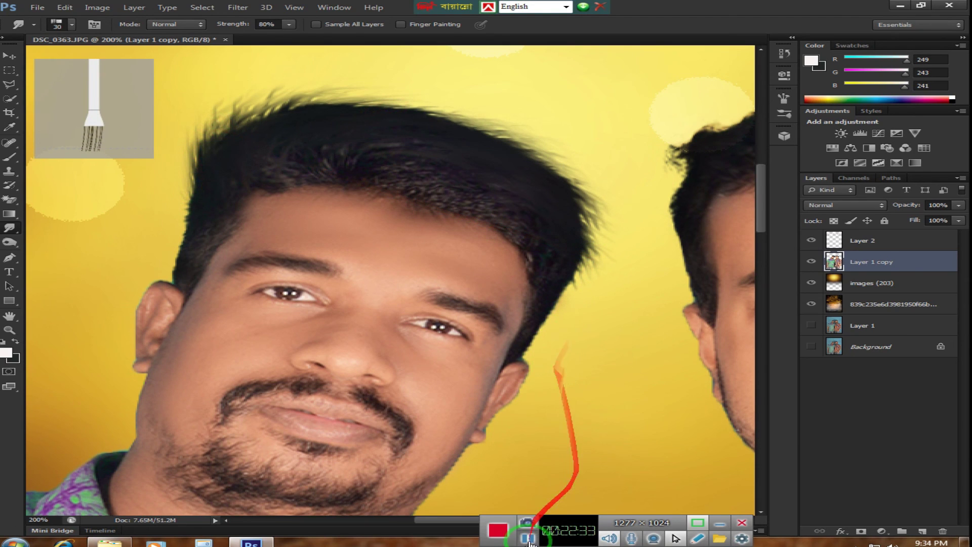
- Smudge the right man's crown and upper-left hairline strands into the golden background
left_click_drag(434, 520, 468, 522)
mouse_move(515, 132)
left_mouse_down()
mouse_move(382, 131)
mouse_move(361, 114)
mouse_move(391, 134)
left_mouse_up()
mouse_move(380, 102)
left_mouse_down()
mouse_move(430, 121)
mouse_move(433, 93)
mouse_move(616, 118)
mouse_move(628, 104)
mouse_move(653, 113)
left_mouse_up()
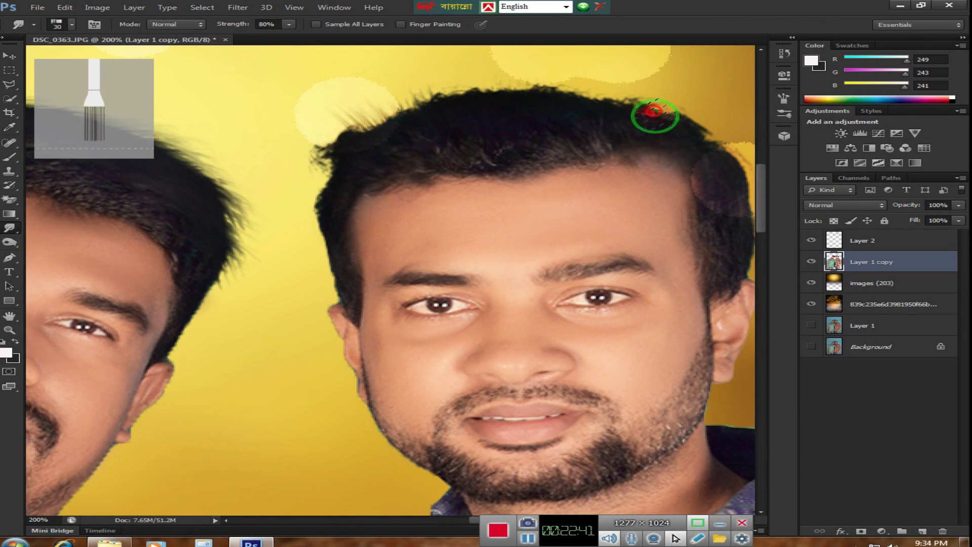
mouse_move(333, 169)
left_mouse_down()
mouse_move(373, 174)
mouse_move(329, 156)
left_mouse_up()
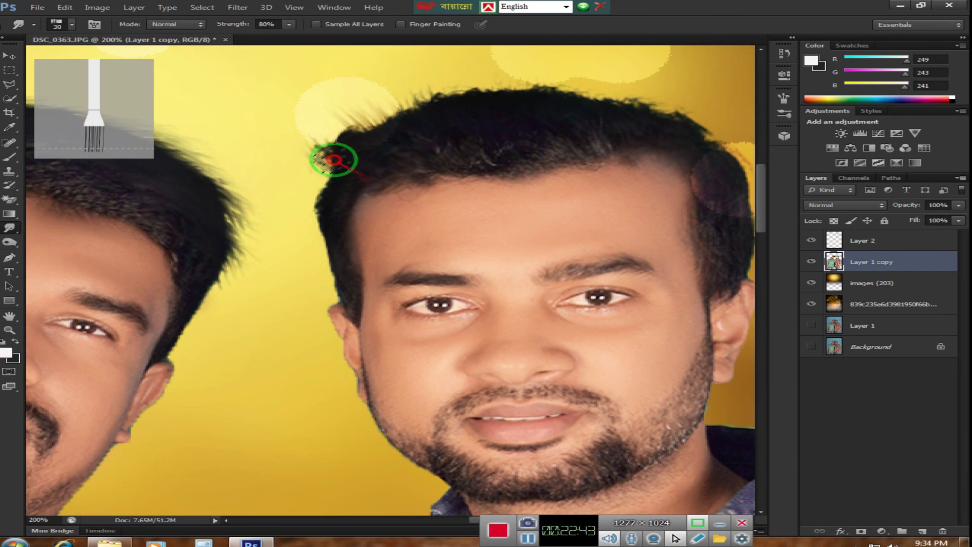
mouse_move(424, 154)
left_mouse_down()
mouse_move(365, 145)
mouse_move(417, 145)
mouse_move(453, 126)
left_mouse_up()
mouse_move(473, 83)
left_mouse_down()
mouse_move(522, 108)
mouse_move(689, 137)
mouse_move(662, 163)
left_mouse_up()
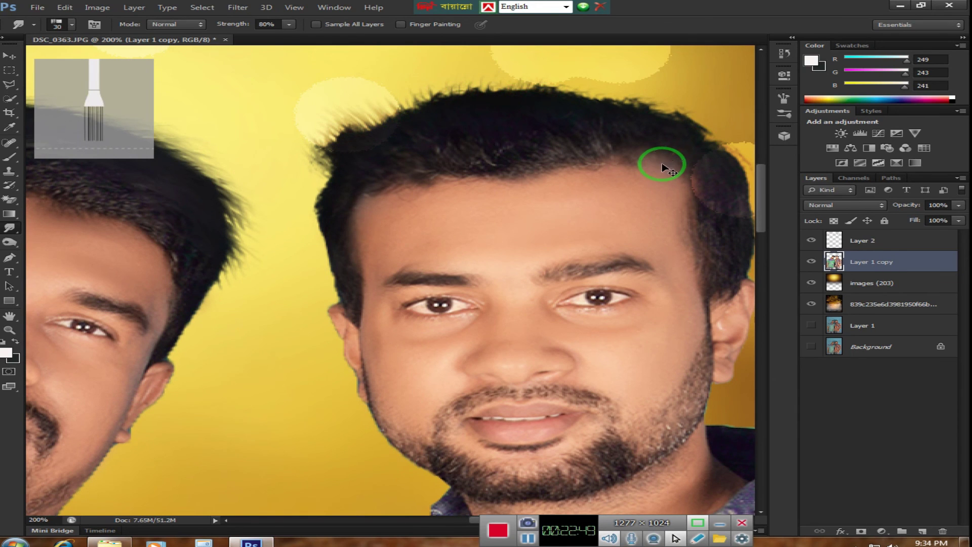
key("ctrl+minus")
- Stretch the men's Layer 1 copy to about 103% height from its top edge, commit, and deselect
key("ctrl+minus")
key("ctrl+minus")
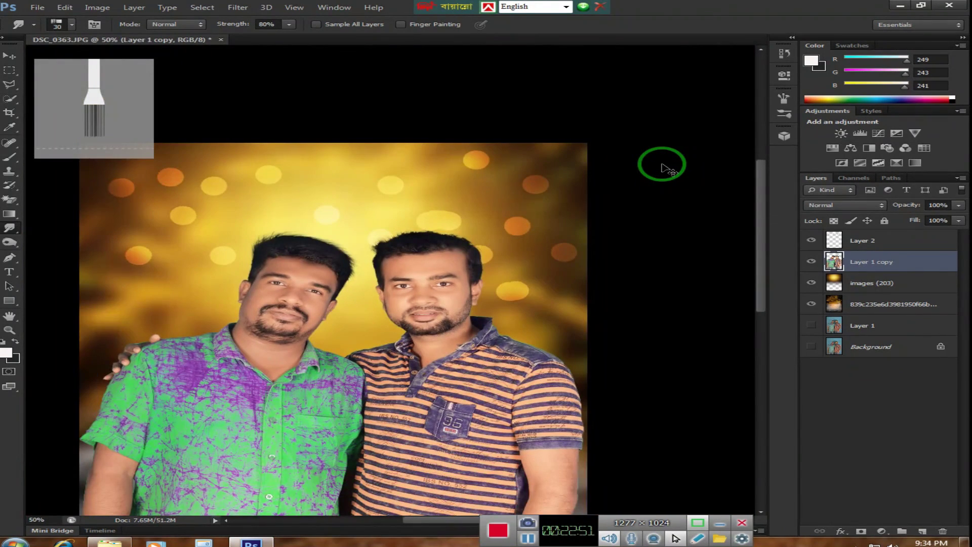
key("ctrl+plus")
key("ctrl+minus")
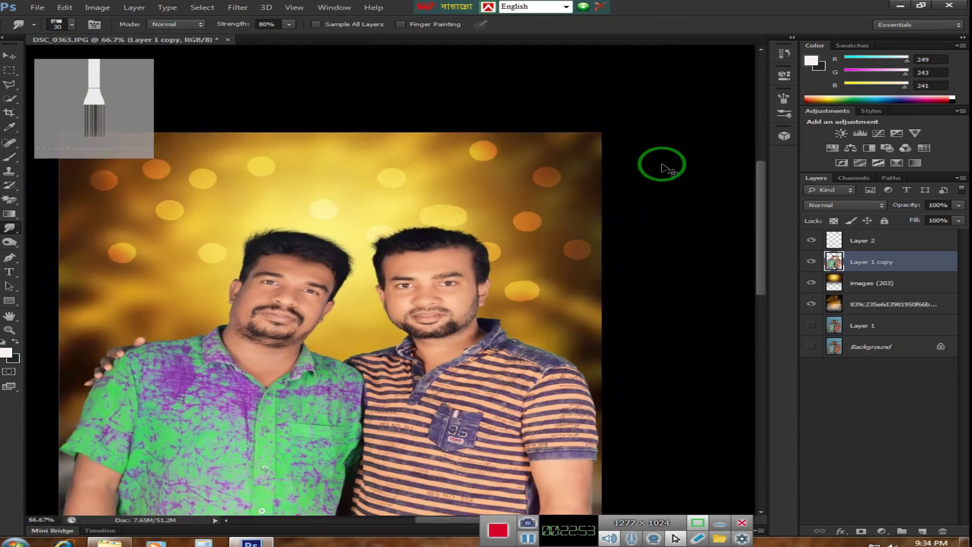
key("ctrl+minus")
key("ctrl+plus")
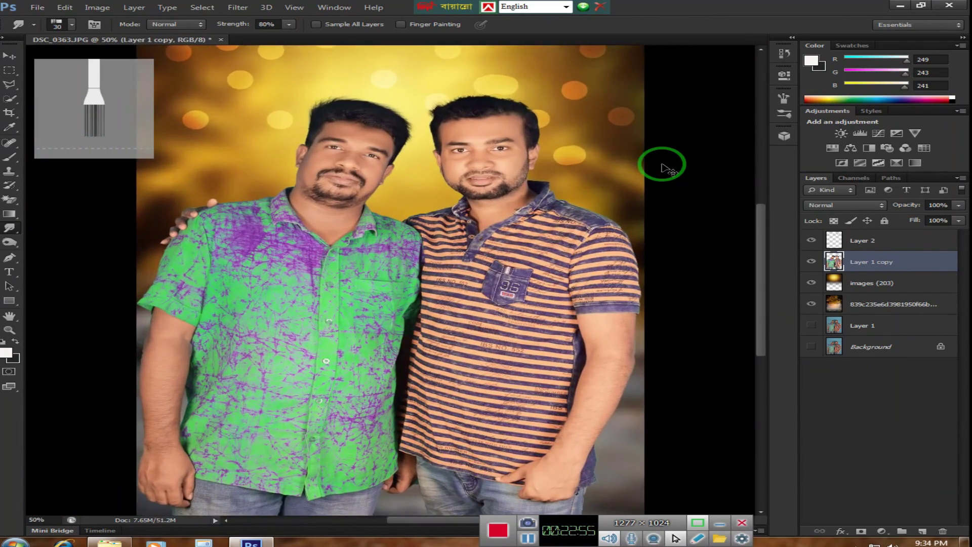
key("ctrl+plus")
key("ctrl+minus")
key("ctrl+minus")
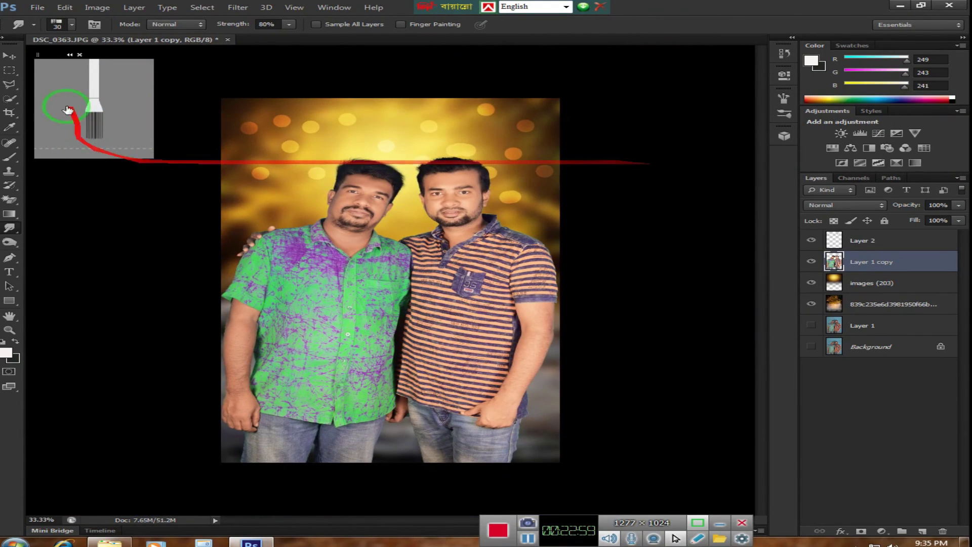
left_click(10, 55)
left_click_drag(394, 153, 392, 144)
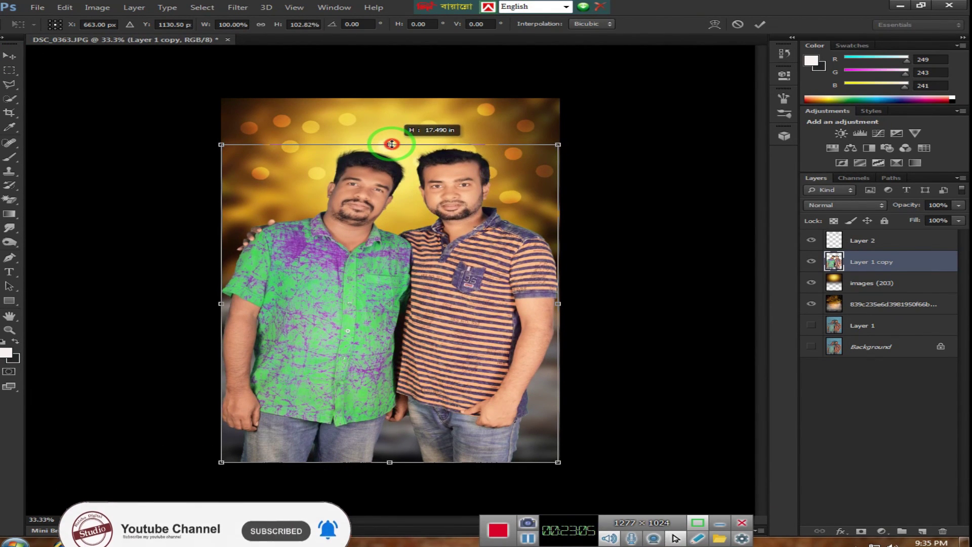
left_click(759, 24)
left_click(643, 189)
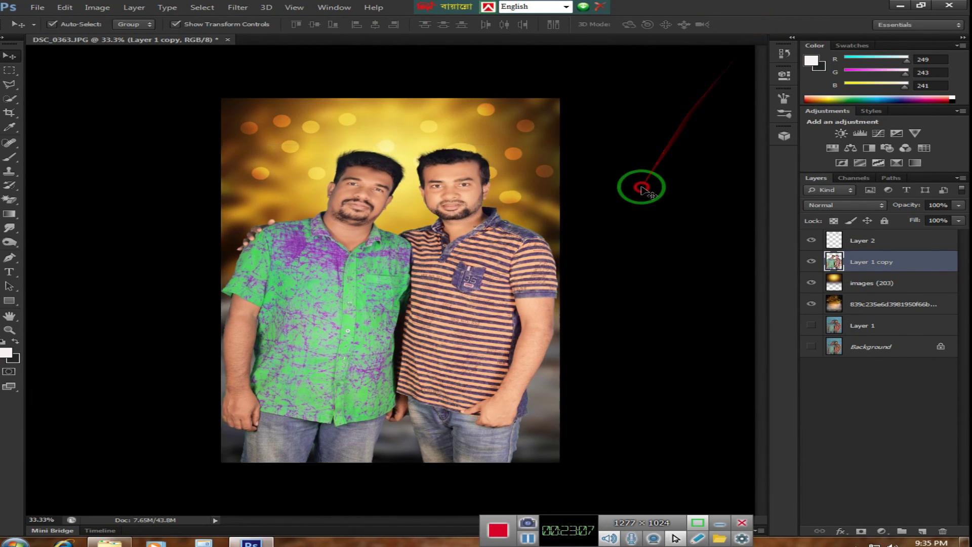
- Bring up Save As for DSC_0363 with its Format list of file types expanded
key("ctrl+plus")
key("ctrl+plus")
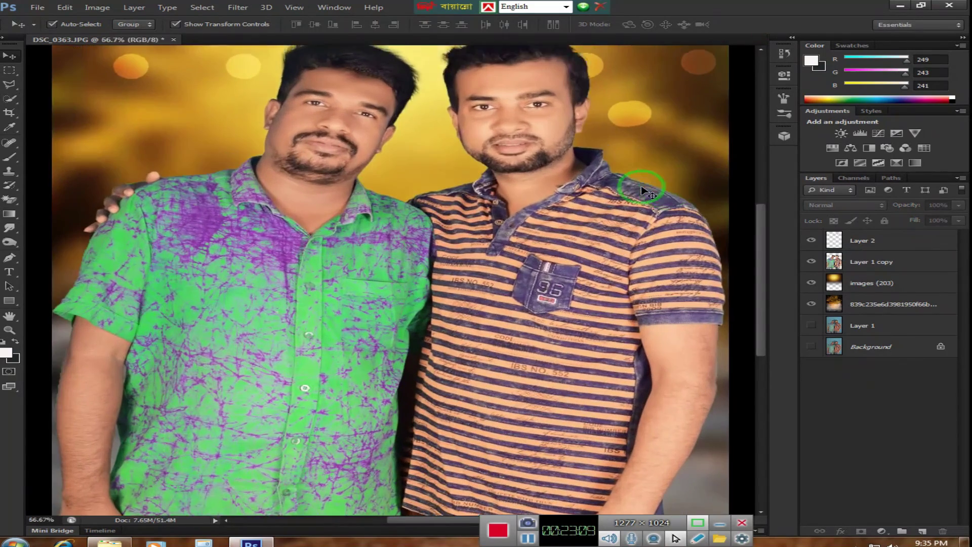
key("ctrl+minus")
key("ctrl+minus")
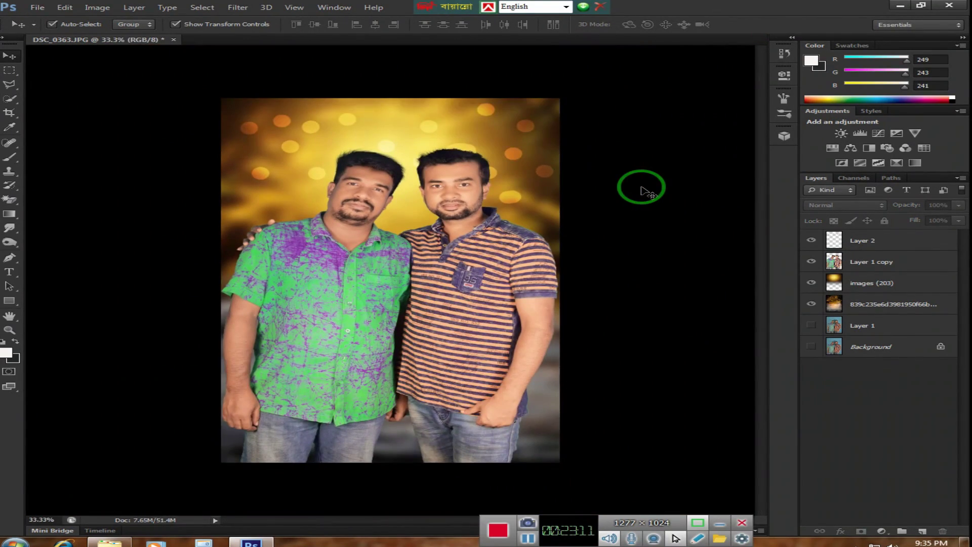
key("ctrl+plus")
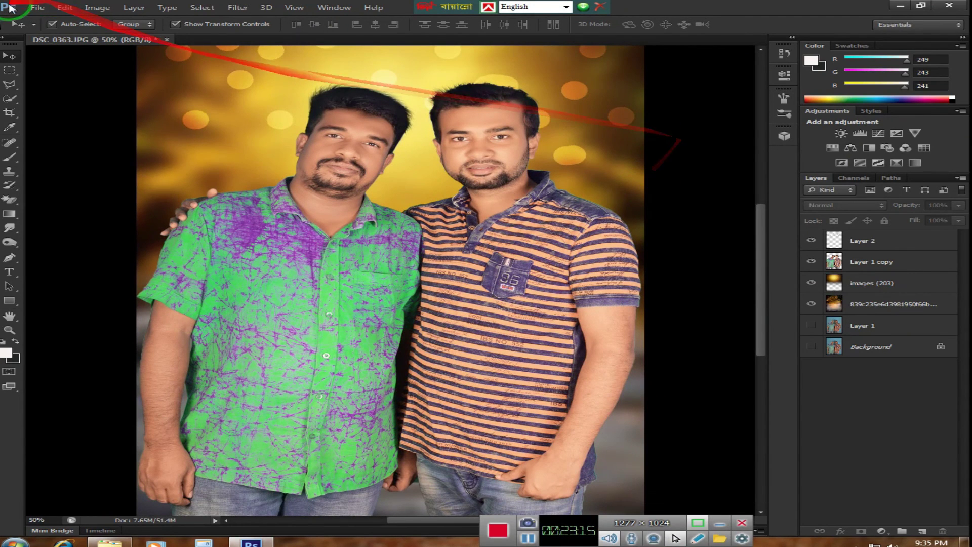
left_click(32, 8)
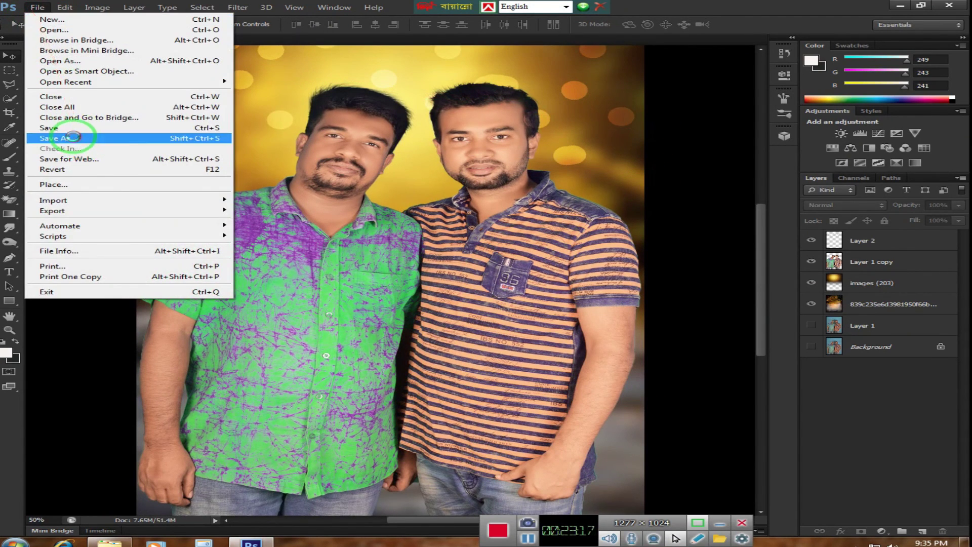
left_click(72, 137)
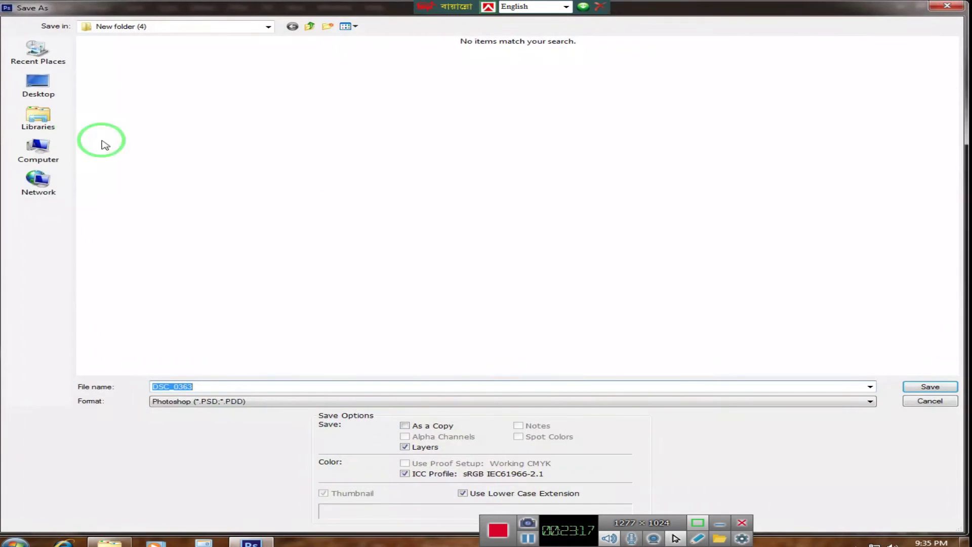
left_click(871, 404)
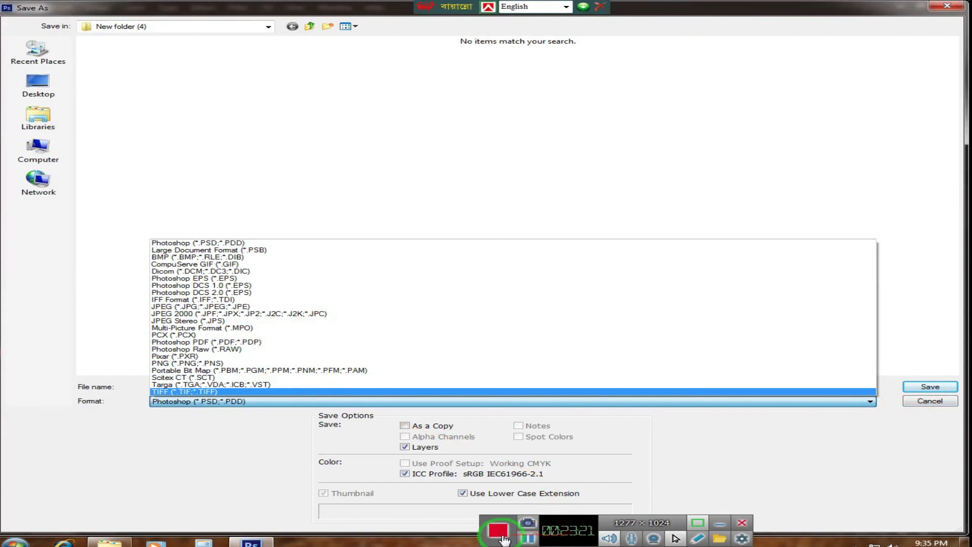